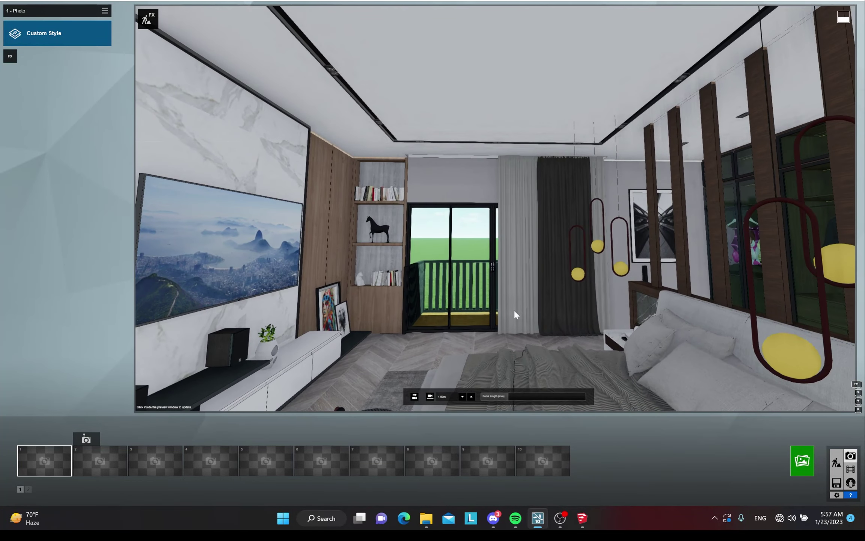
# - Frame the bedroom toward the balcony door, with the TV wall and bed both in view, and store it as the first photo
pyautogui.click(462, 396)
pyautogui.click(461, 397)
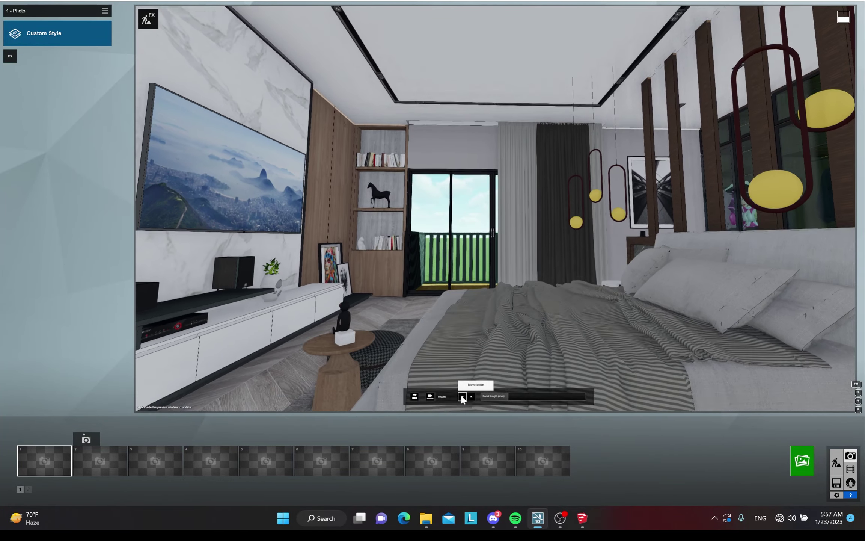
pyautogui.click(461, 397)
pyautogui.click(472, 397)
pyautogui.click(472, 397)
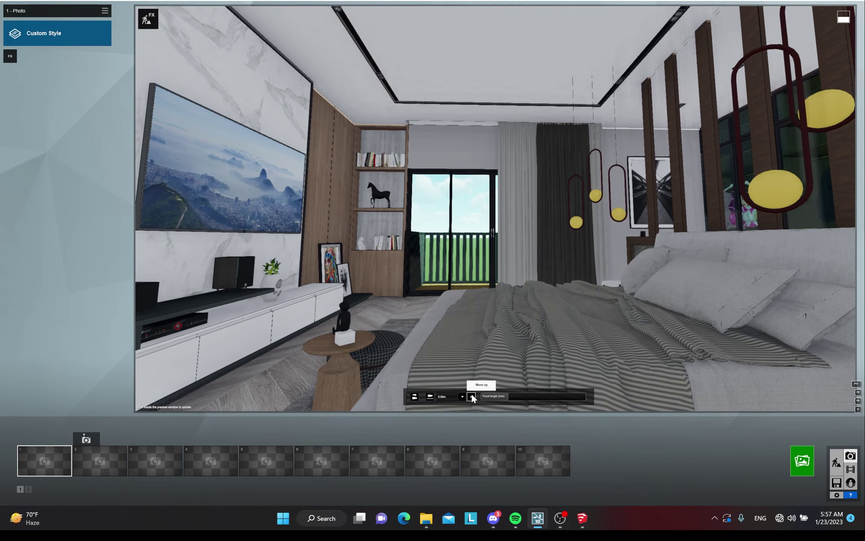
pyautogui.press('s')
pyautogui.press('s')
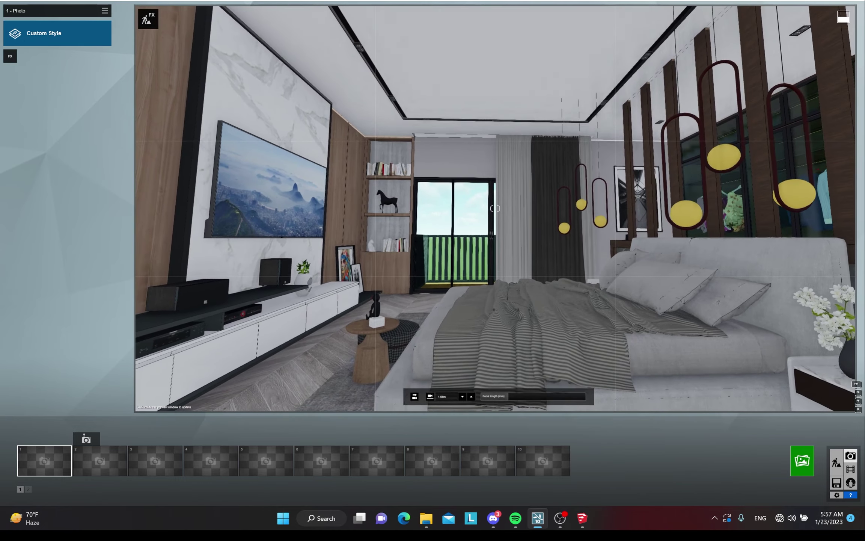
pyautogui.press('d')
pyautogui.press('a')
pyautogui.moveTo(490, 326)
pyautogui.mouseDown(button='right')
pyautogui.moveTo(477, 331)
pyautogui.moveTo(478, 351)
pyautogui.moveTo(475, 328)
pyautogui.mouseUp(button='right')
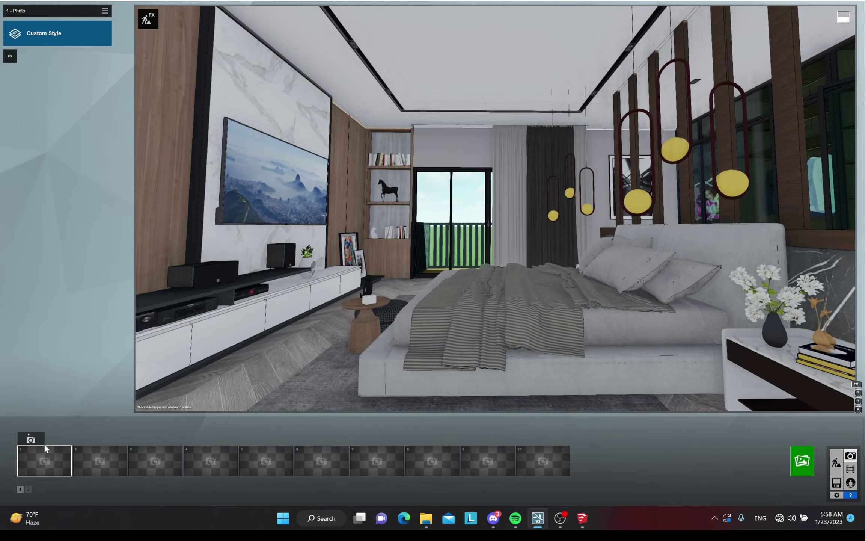
pyautogui.click(32, 440)
# - Frame the opposite bedroom view toward the dark grey wall with the horse picture and store it as the second photo
pyautogui.scroll(10, 394, 246)
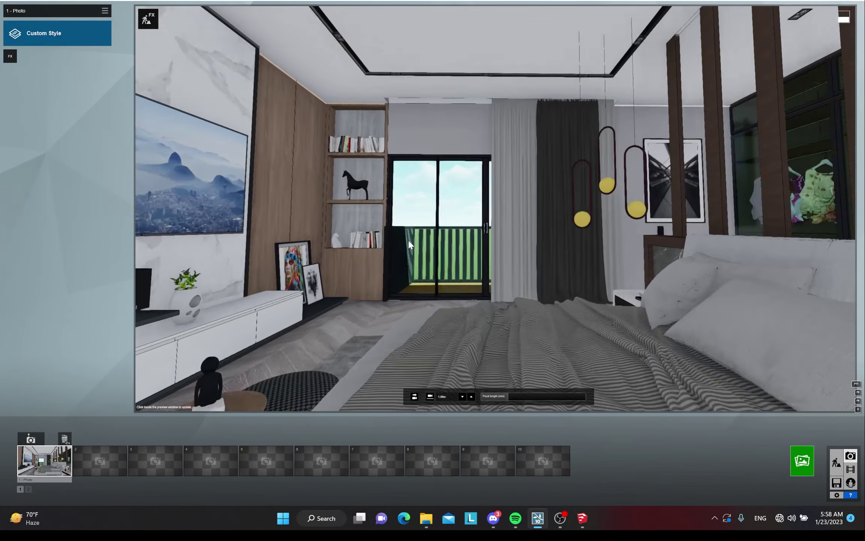
pyautogui.moveTo(394, 246); pyautogui.dragTo(631, 219, button='right')
pyautogui.press('s')
pyautogui.press('s')
pyautogui.press('a')
pyautogui.press('d')
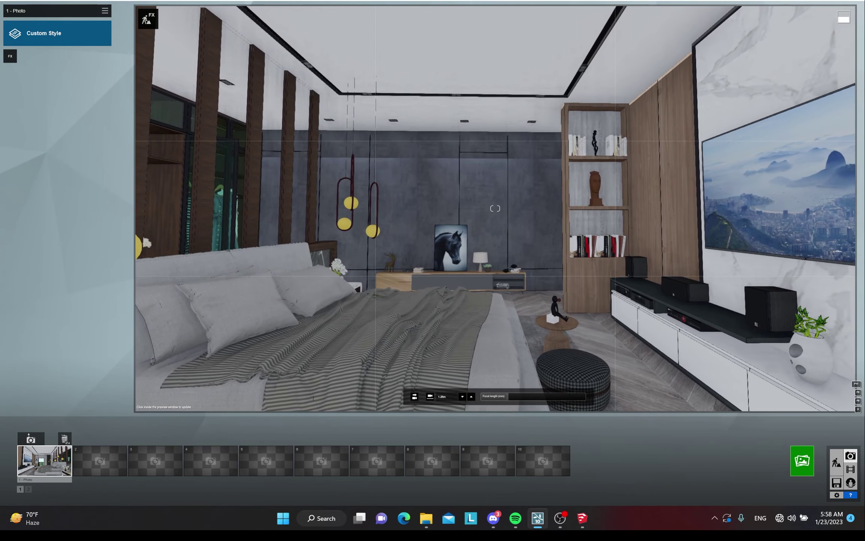
pyautogui.press('a')
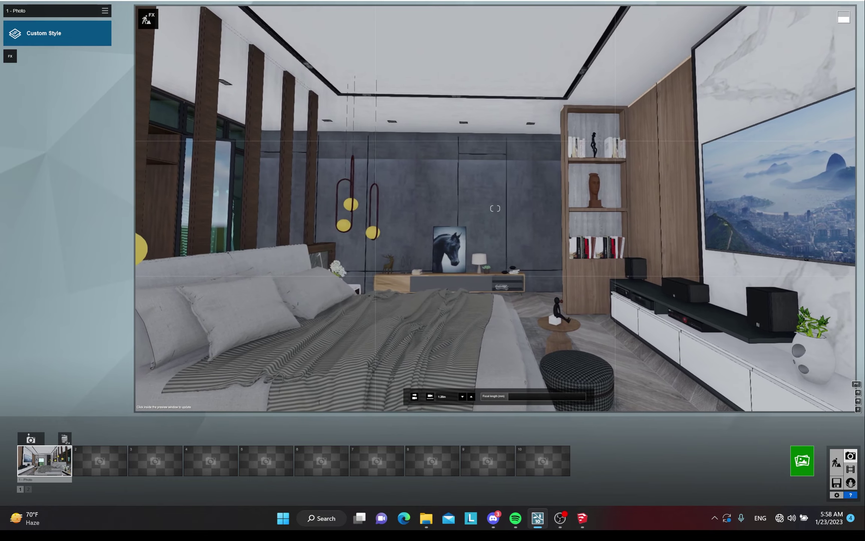
pyautogui.press('a')
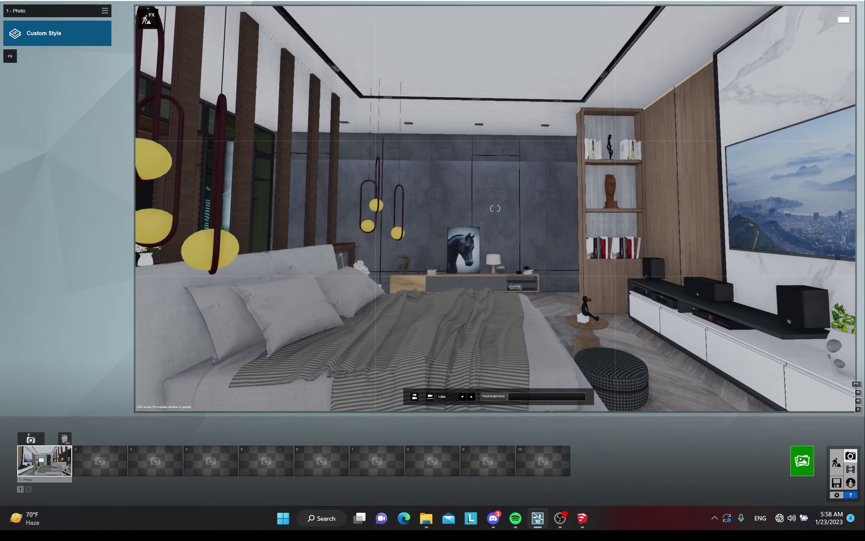
pyautogui.press('a')
pyautogui.press('s')
pyautogui.press('d')
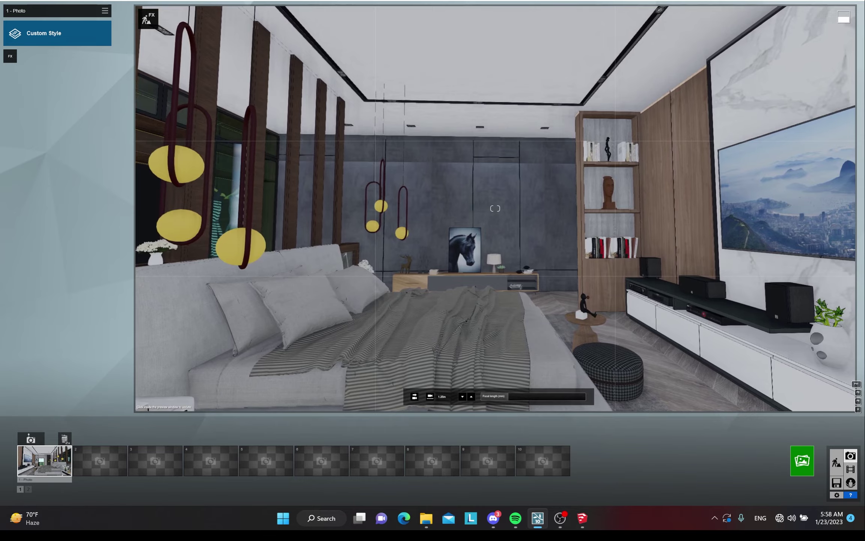
pyautogui.press('s')
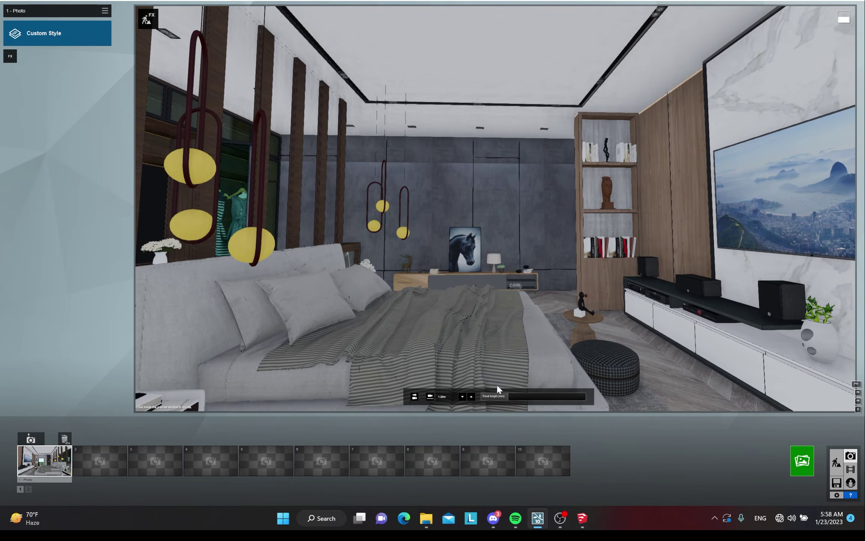
pyautogui.click(98, 451)
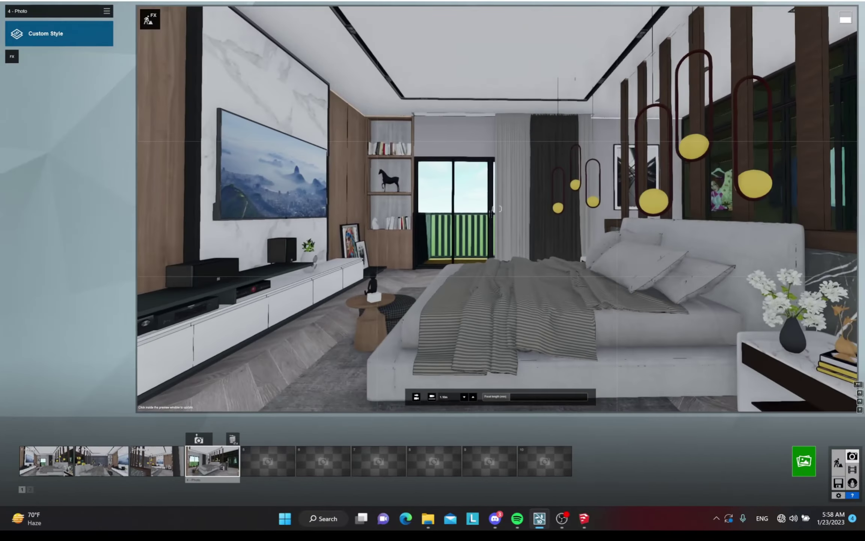
pyautogui.moveTo(488, 226); pyautogui.dragTo(269, 256, button='right')
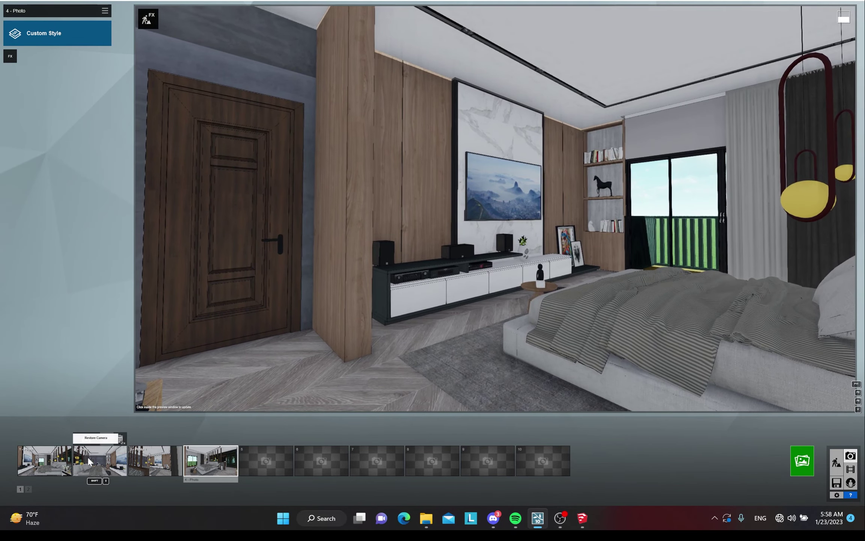
pyautogui.moveTo(406, 301); pyautogui.dragTo(224, 284, button='right')
pyautogui.press('s')
pyautogui.press('d')
pyautogui.press('s')
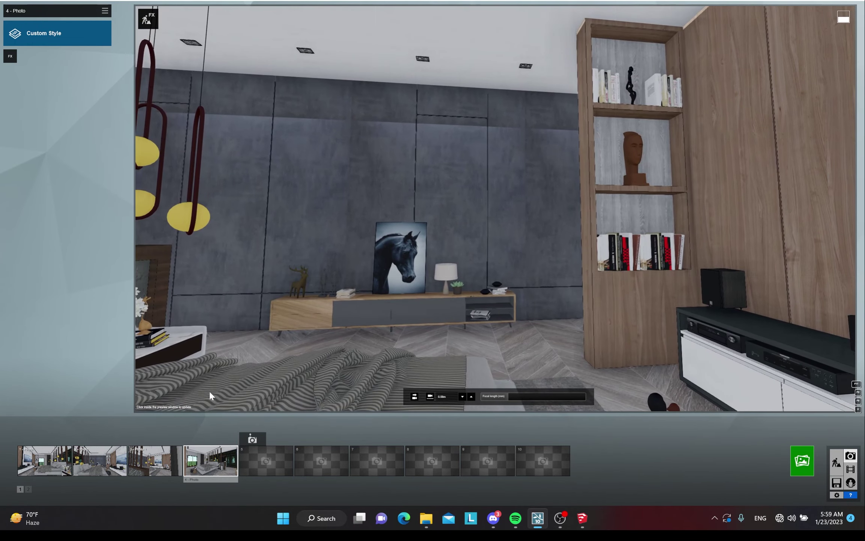
# - Restore the first photo's camera view and open material editing in Build mode
pyautogui.click(57, 456)
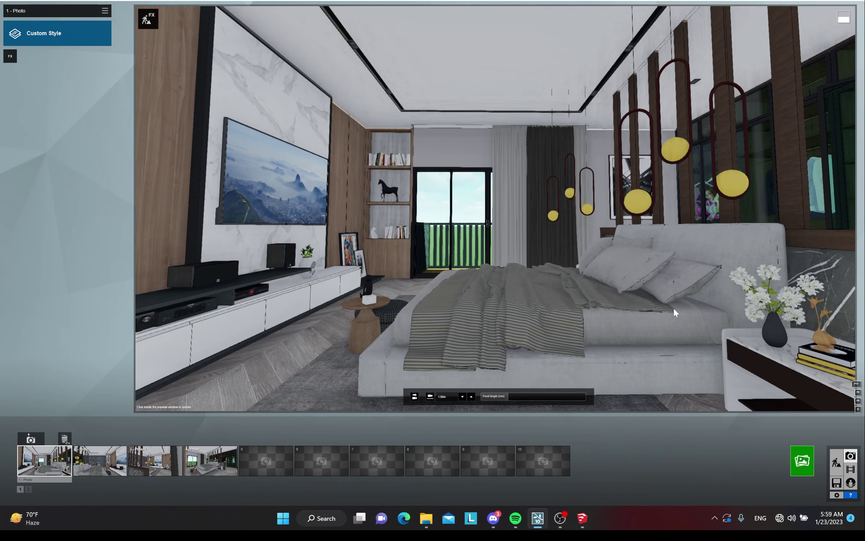
pyautogui.click(495, 269)
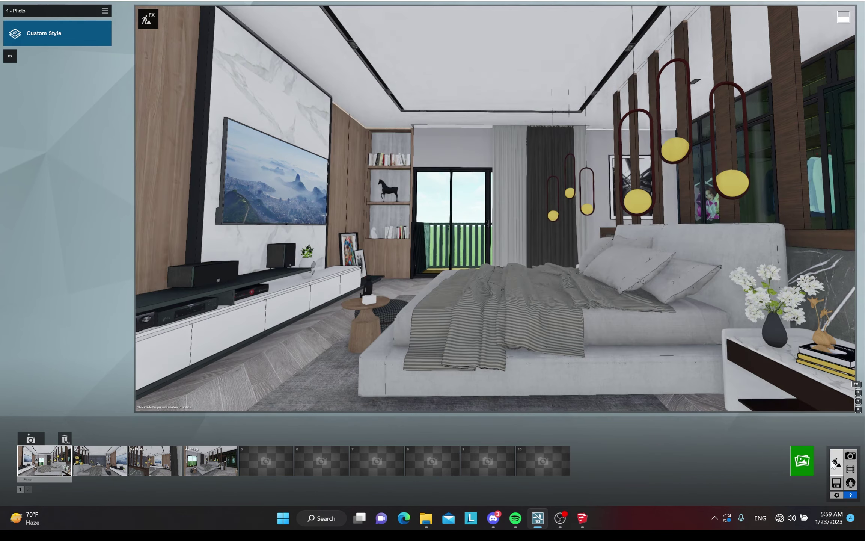
pyautogui.click(836, 465)
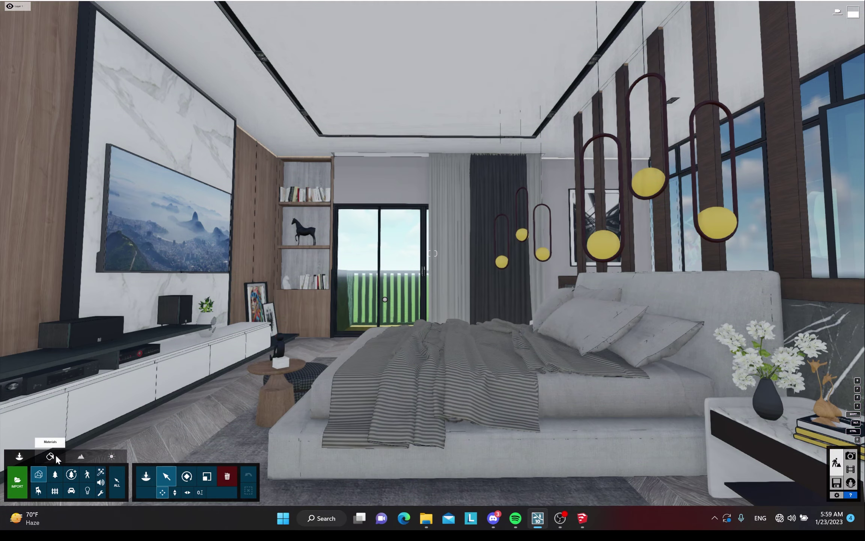
pyautogui.click(56, 456)
# - Assign the Standard material to the wood wall panels and shelving, and reduce its reflectivity and gloss
pyautogui.moveTo(509, 375); pyautogui.dragTo(413, 354, button='right')
pyautogui.press('d')
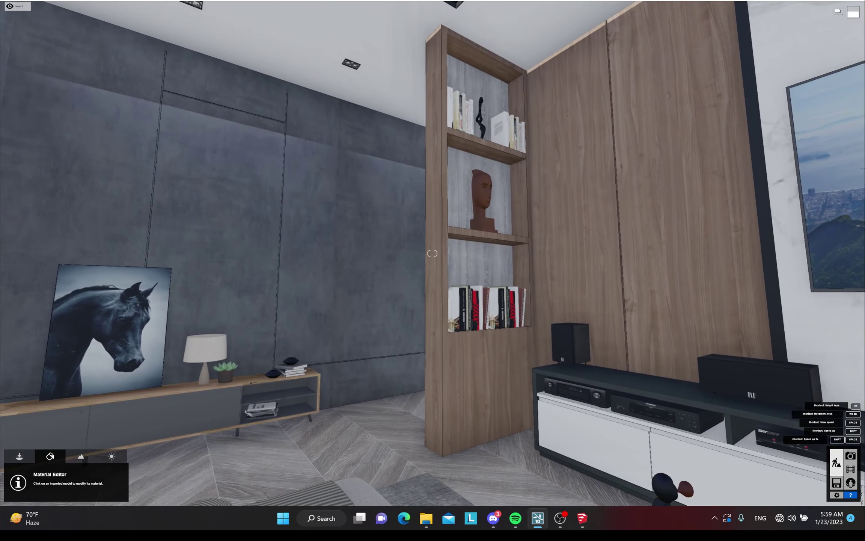
pyautogui.moveTo(465, 373); pyautogui.dragTo(501, 374, button='right')
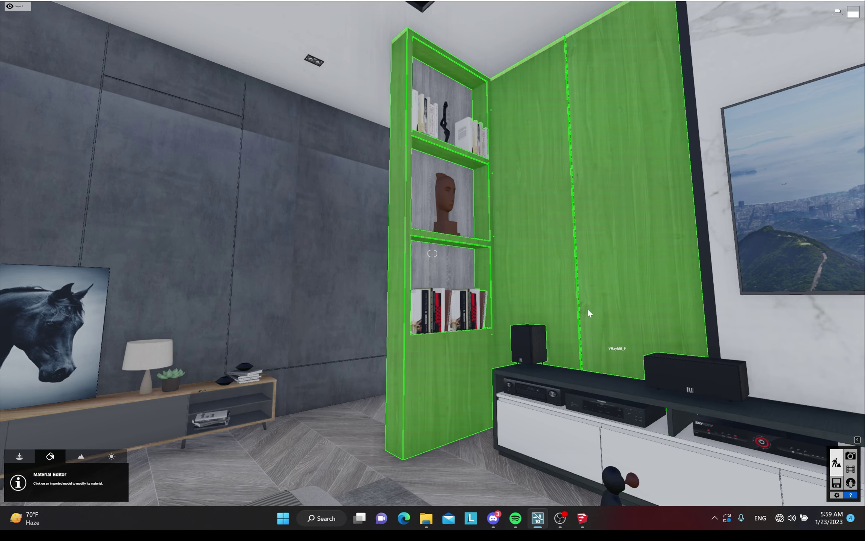
pyautogui.moveTo(429, 293); pyautogui.dragTo(466, 286, button='right')
pyautogui.press('a')
pyautogui.moveTo(432, 253); pyautogui.dragTo(427, 288, button='right')
pyautogui.press('s')
pyautogui.press('w')
pyautogui.press('a')
pyautogui.press('d')
pyautogui.press('d')
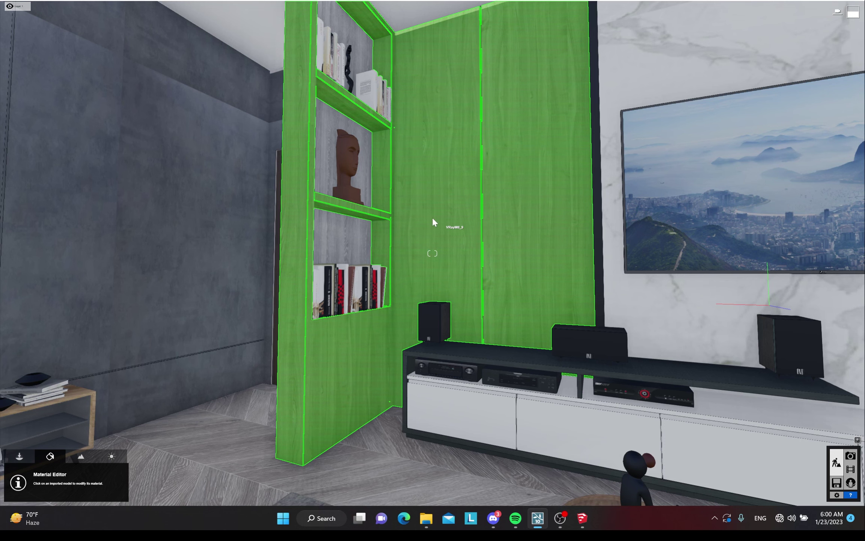
pyautogui.click(433, 232)
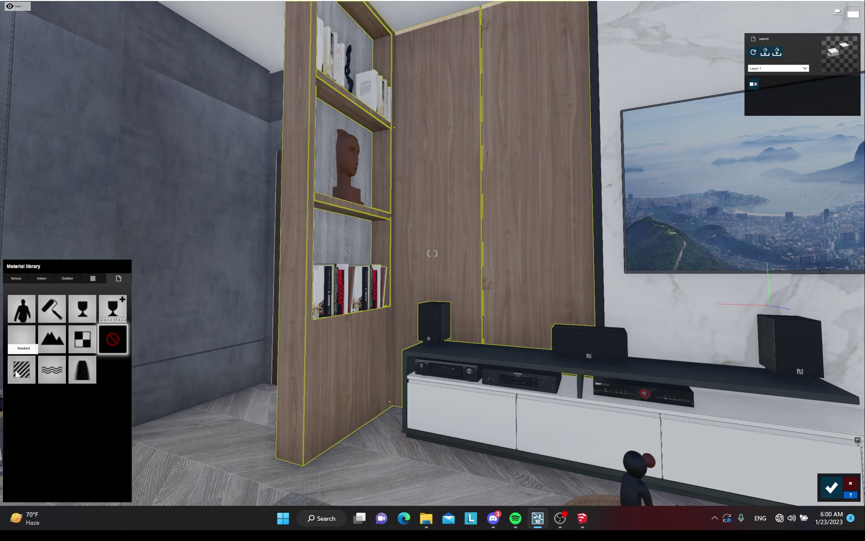
pyautogui.click(26, 372)
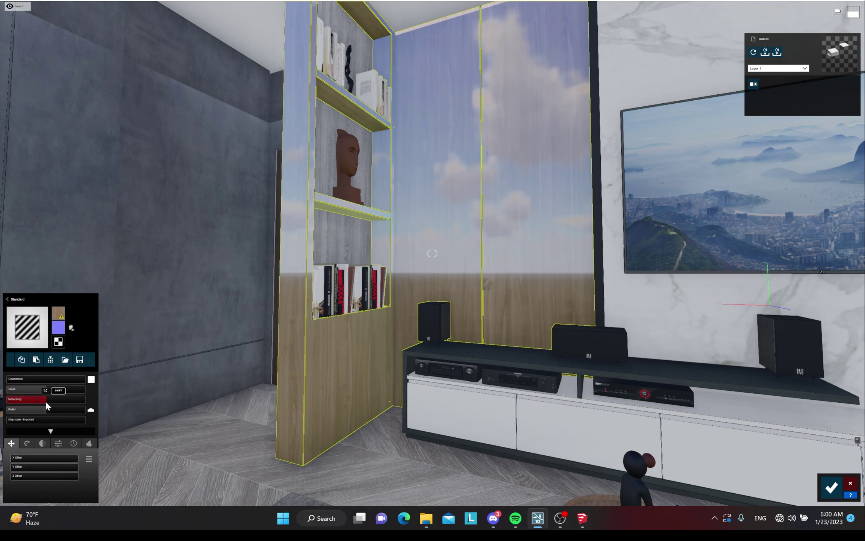
pyautogui.moveTo(44, 400)
pyautogui.mouseDown()
pyautogui.moveTo(13, 401)
pyautogui.moveTo(38, 392)
pyautogui.mouseUp()
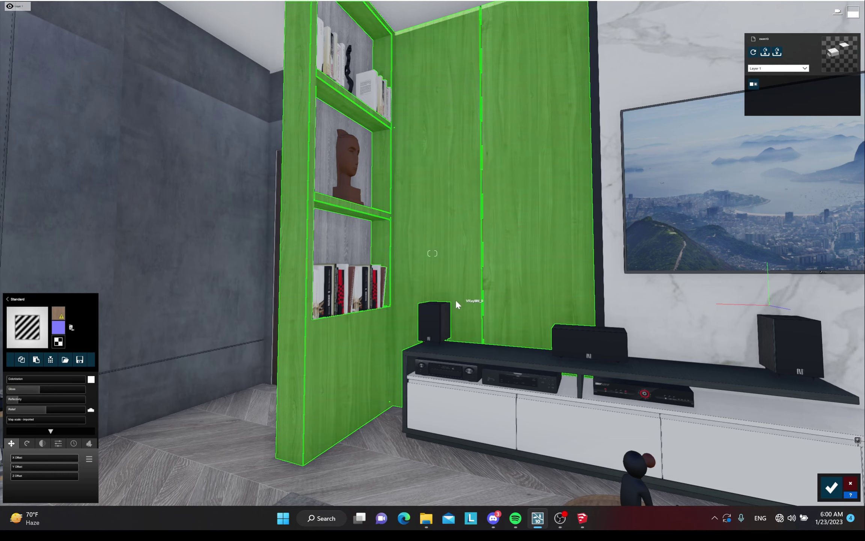
# - Assign the Standard material to the grey back panels of the bookshelf, with reflectivity 0.3 and reduced gloss
pyautogui.moveTo(392, 311); pyautogui.dragTo(390, 282, button='right')
pyautogui.press('d')
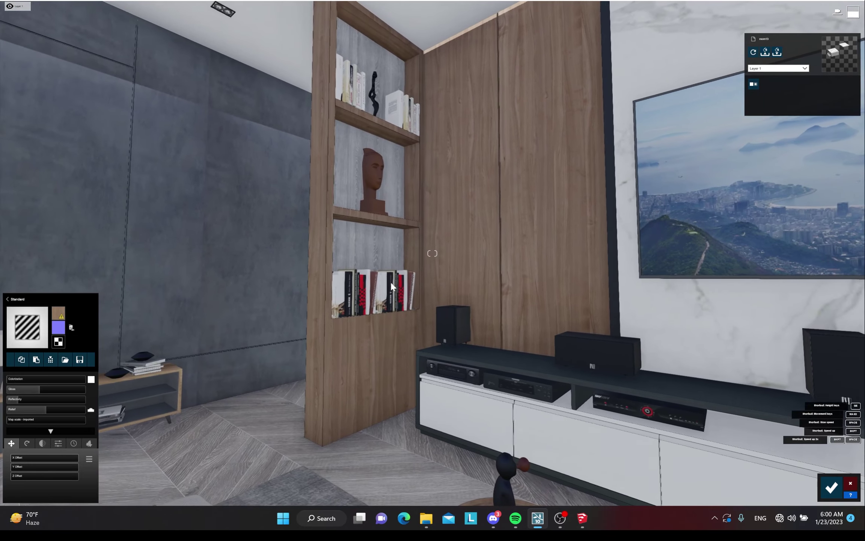
pyautogui.click(381, 248)
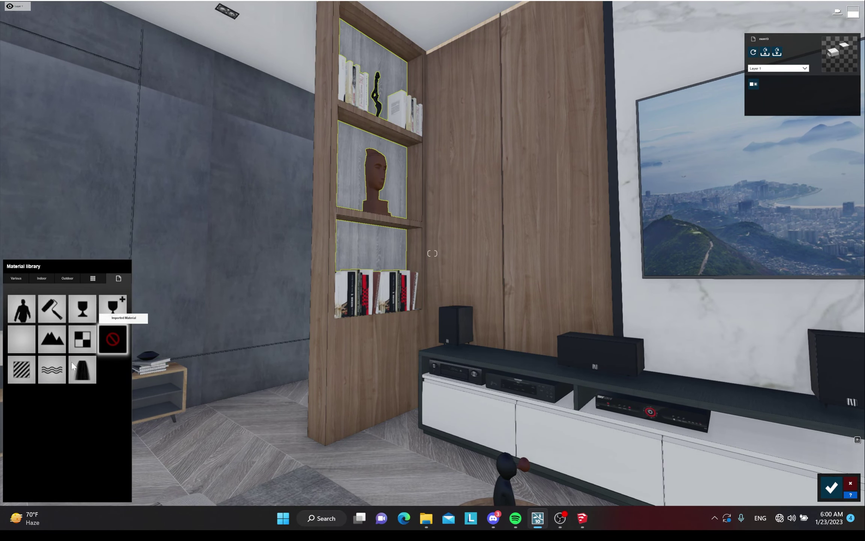
pyautogui.click(54, 373)
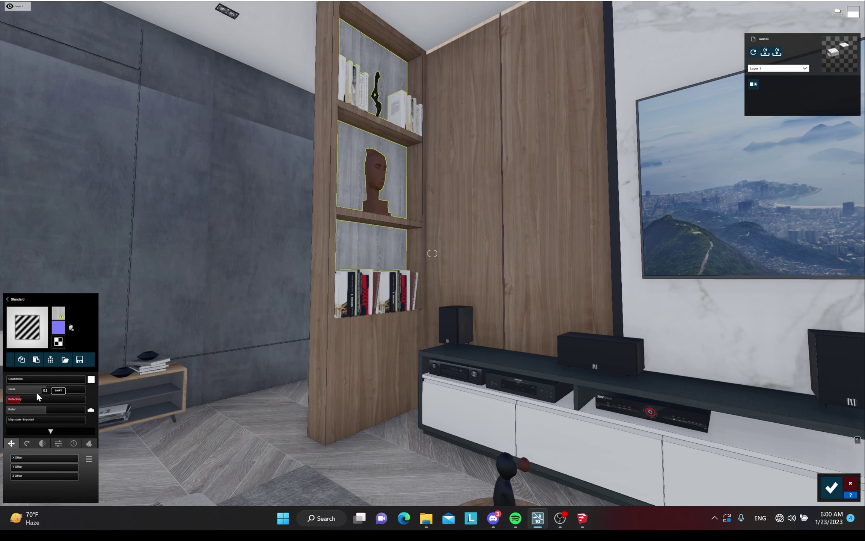
pyautogui.moveTo(44, 387); pyautogui.dragTo(36, 387)
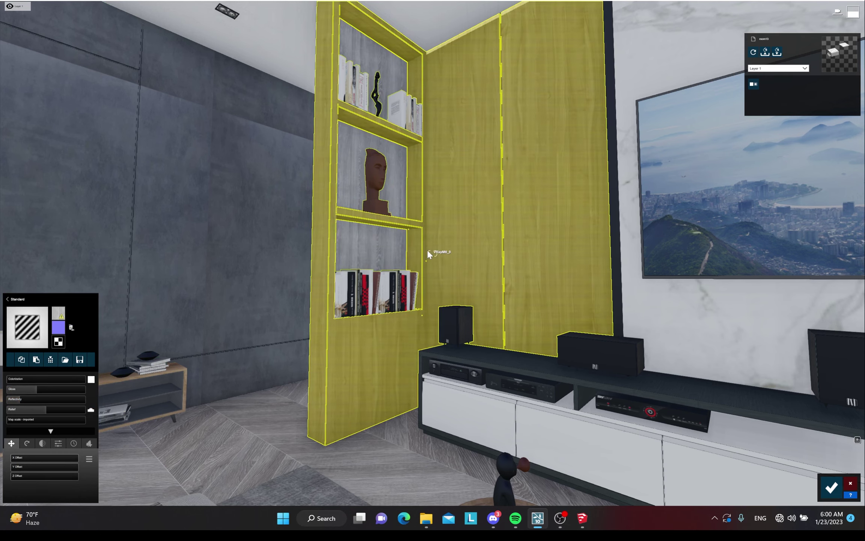
# - Assign the Standard material to the marble panel behind the TV, lowering its reflectivity and raising its gloss
pyautogui.moveTo(358, 259); pyautogui.dragTo(360, 137, button='right')
pyautogui.press('d')
pyautogui.click(381, 142)
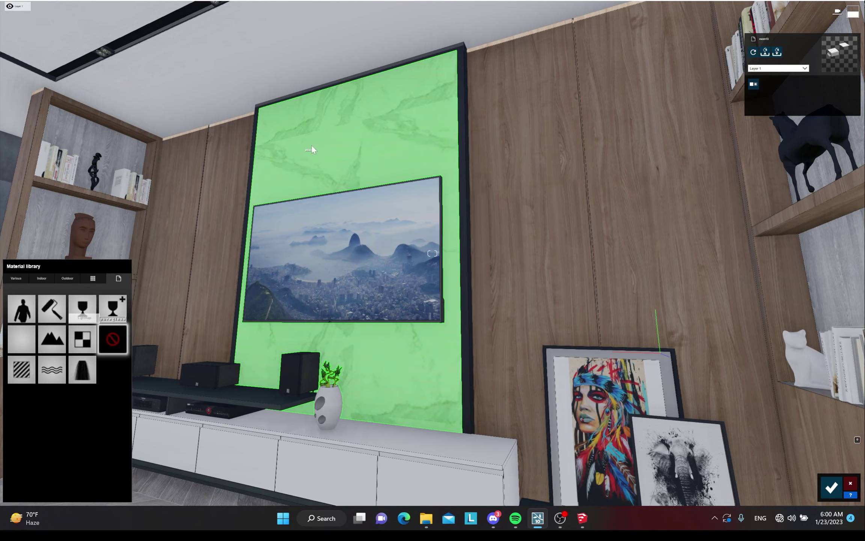
pyautogui.click(32, 370)
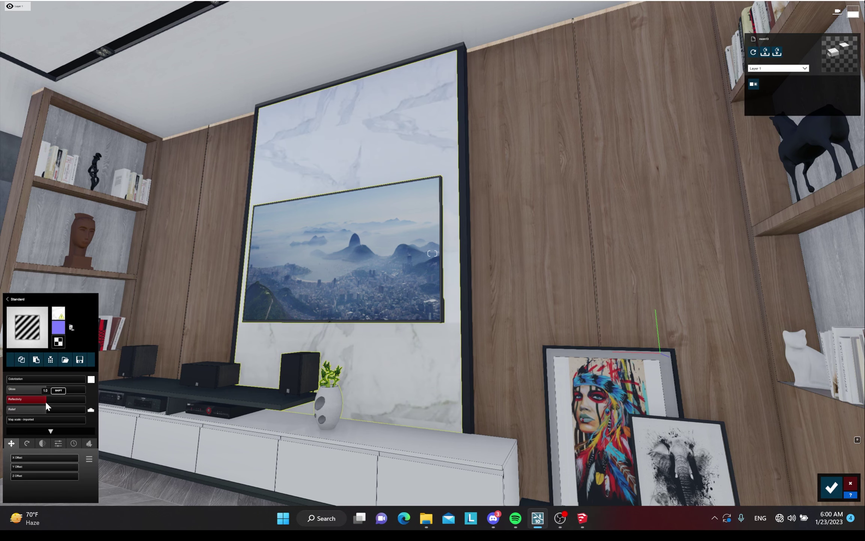
pyautogui.moveTo(46, 403); pyautogui.dragTo(60, 387)
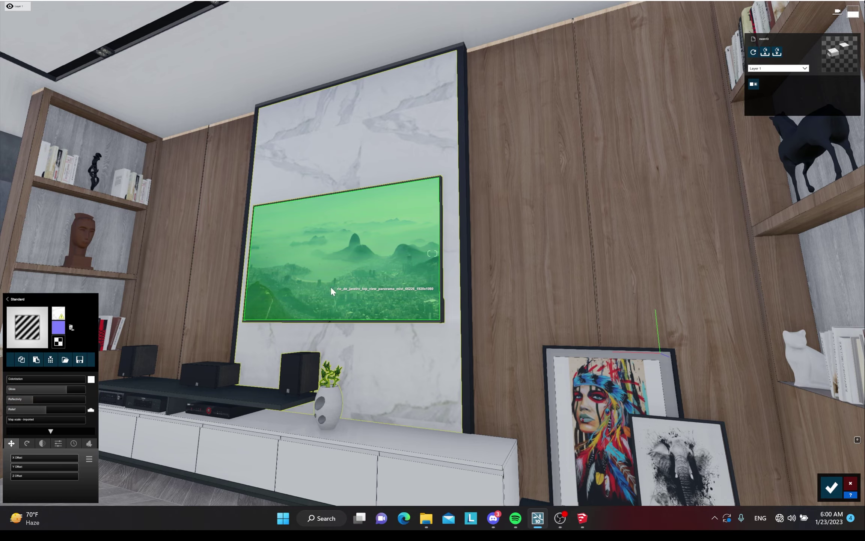
# - Assign the Standard material to the dark frame of the TV console, and reduce its reflectivity and gloss
pyautogui.press('a')
pyautogui.moveTo(332, 291); pyautogui.dragTo(420, 286, button='right')
pyautogui.press('a')
pyautogui.press('d')
pyautogui.moveTo(299, 286); pyautogui.dragTo(272, 304, button='right')
pyautogui.press('s')
pyautogui.press('w')
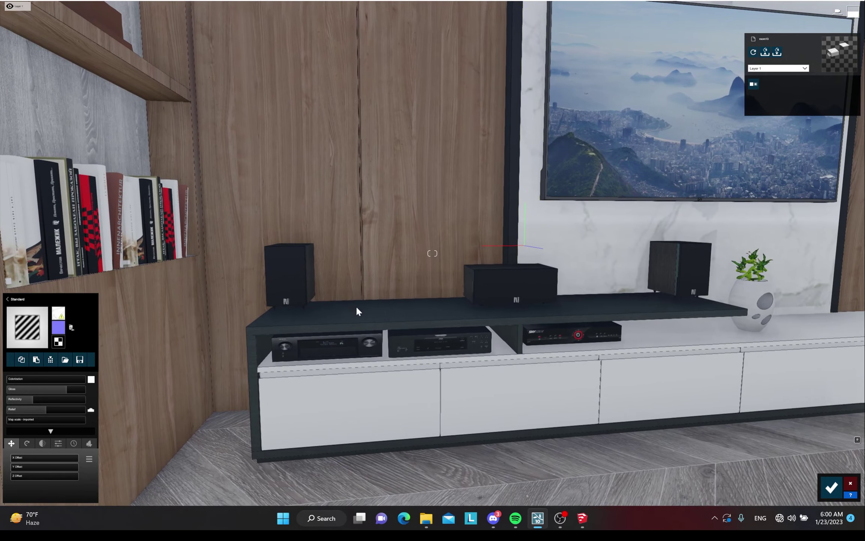
pyautogui.click(366, 311)
pyautogui.click(23, 368)
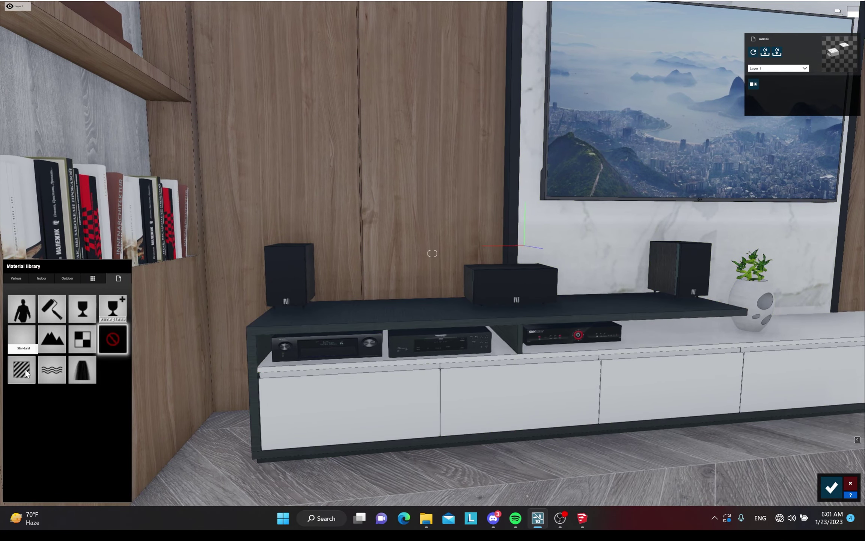
pyautogui.moveTo(37, 401)
pyautogui.mouseDown()
pyautogui.moveTo(19, 401)
pyautogui.moveTo(35, 390)
pyautogui.mouseUp()
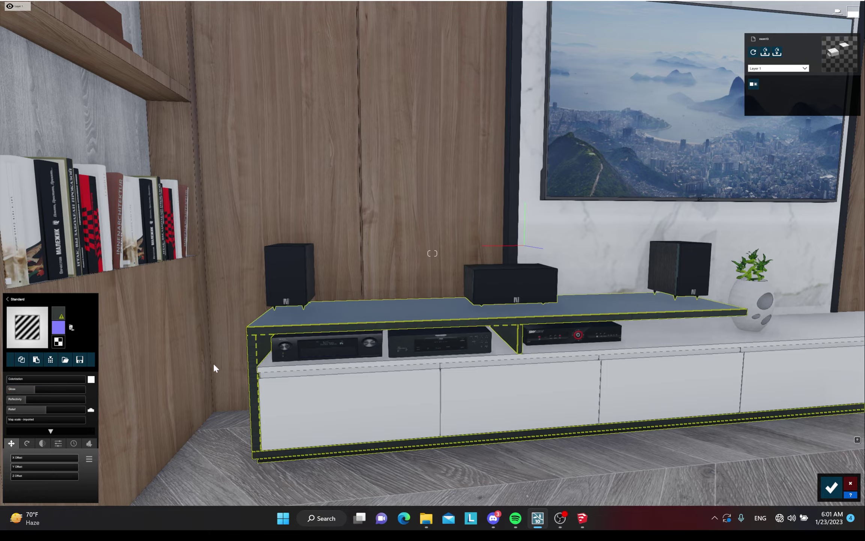
# - Assign the Standard material to the white vase on the TV console, and reduce its reflectivity
pyautogui.press('s')
pyautogui.moveTo(214, 366); pyautogui.dragTo(248, 367, button='right')
pyautogui.press('d')
pyautogui.press('d')
pyautogui.moveTo(469, 280); pyautogui.dragTo(417, 281, button='right')
pyautogui.press('w')
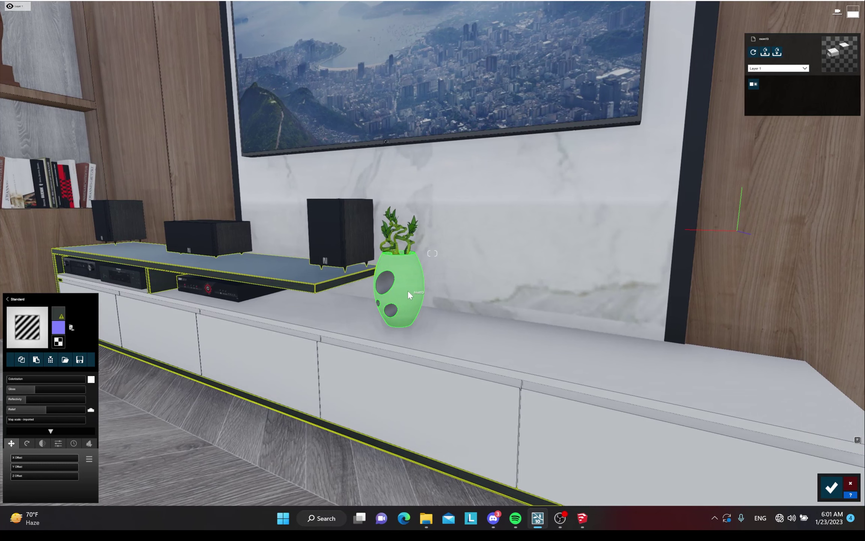
pyautogui.click(407, 290)
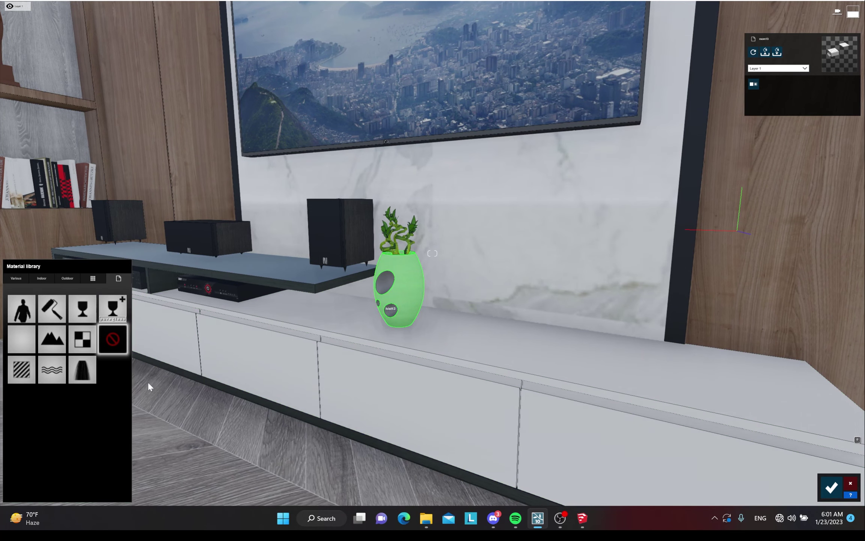
pyautogui.click(33, 362)
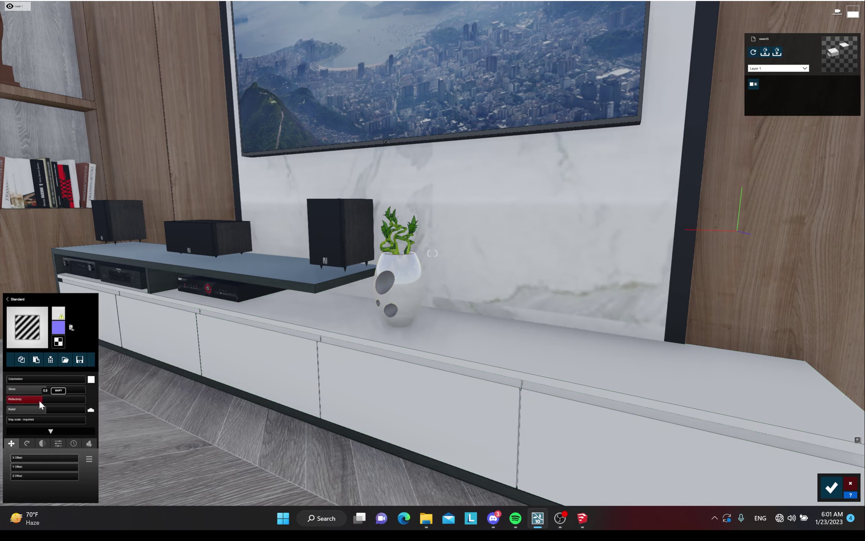
pyautogui.moveTo(40, 401); pyautogui.dragTo(39, 401)
# - Assign the Standard material to the white drawer fronts and top of the TV console, reducing its reflectivity and slightly lowering its gloss
pyautogui.press('a')
pyautogui.moveTo(348, 371)
pyautogui.mouseDown(button='right')
pyautogui.moveTo(447, 368)
pyautogui.moveTo(338, 358)
pyautogui.moveTo(353, 354)
pyautogui.mouseUp(button='right')
pyautogui.press('w')
pyautogui.press('s')
pyautogui.press('a')
pyautogui.press('d')
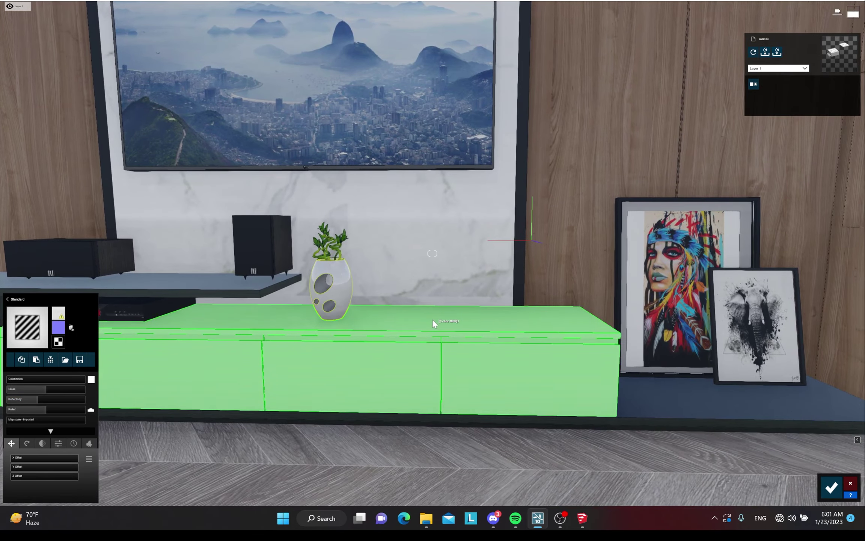
pyautogui.click(432, 319)
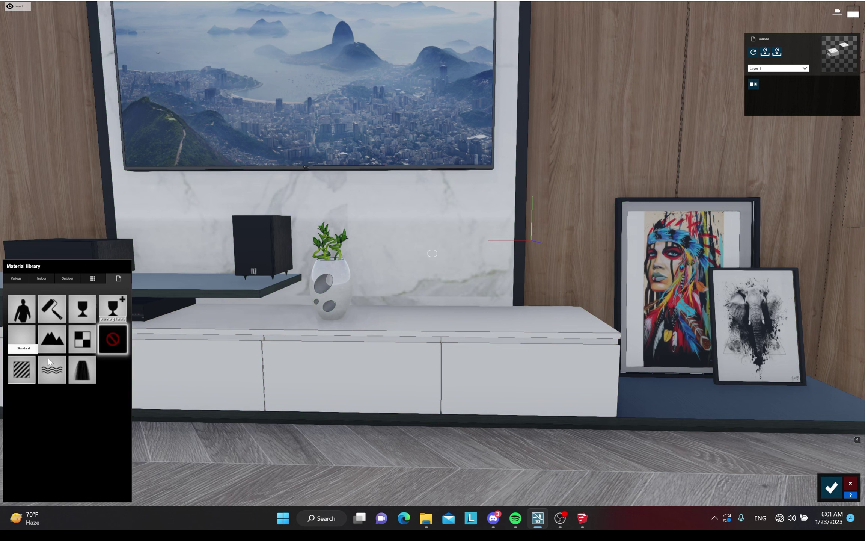
pyautogui.click(22, 369)
pyautogui.click(42, 399)
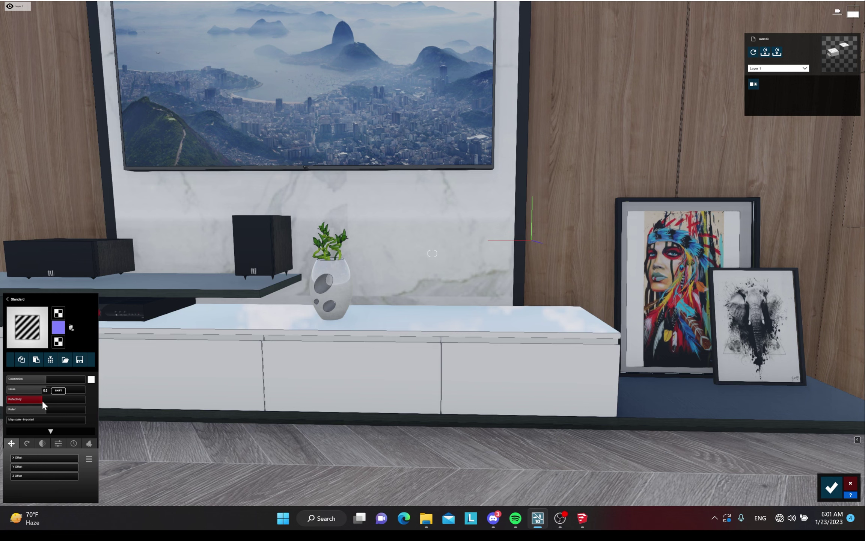
pyautogui.moveTo(42, 400)
pyautogui.mouseDown()
pyautogui.moveTo(35, 402)
pyautogui.moveTo(37, 390)
pyautogui.moveTo(31, 400)
pyautogui.mouseUp()
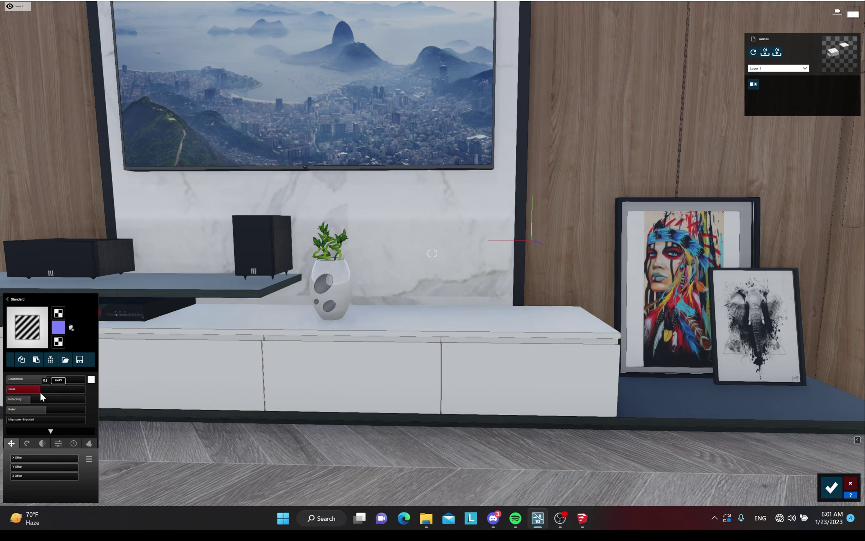
# - Assign the Standard material to the black front faces of the speakers, and reduce its reflectivity and gloss
pyautogui.press('d')
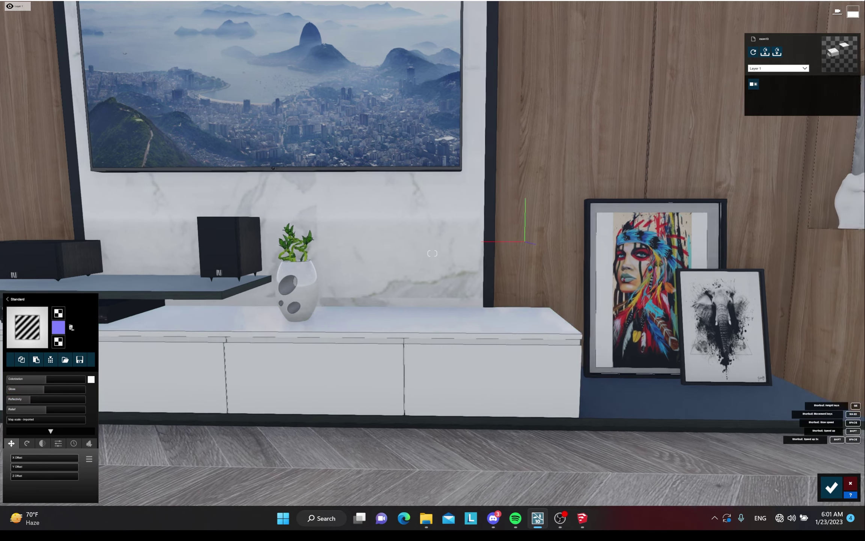
pyautogui.moveTo(393, 368); pyautogui.dragTo(248, 365, button='right')
pyautogui.press('e')
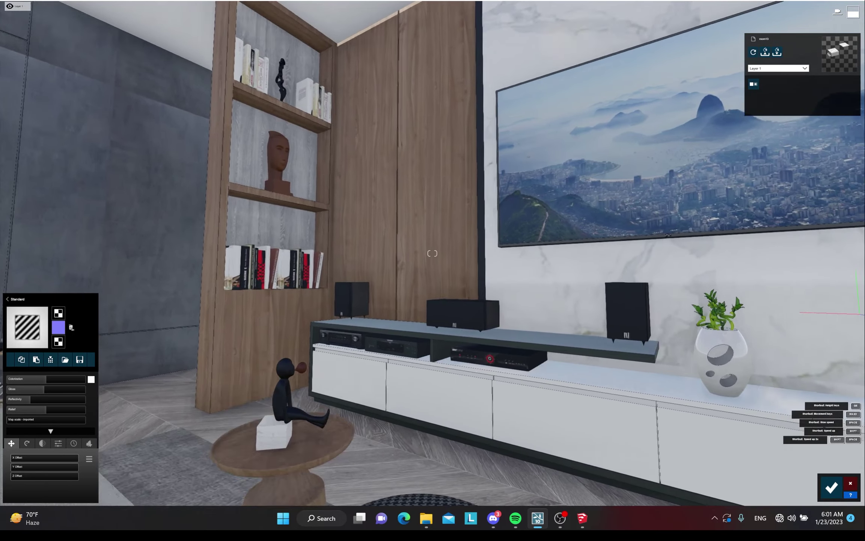
pyautogui.press('w')
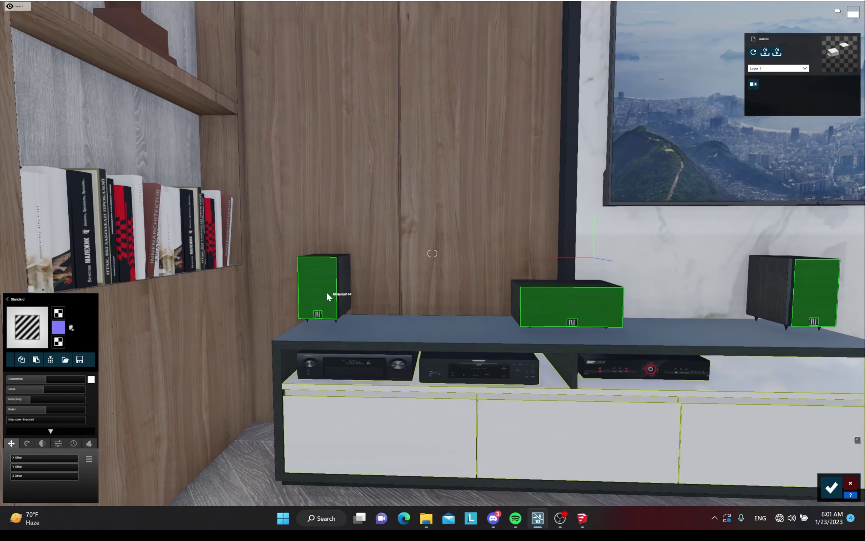
pyautogui.click(326, 291)
pyautogui.click(22, 374)
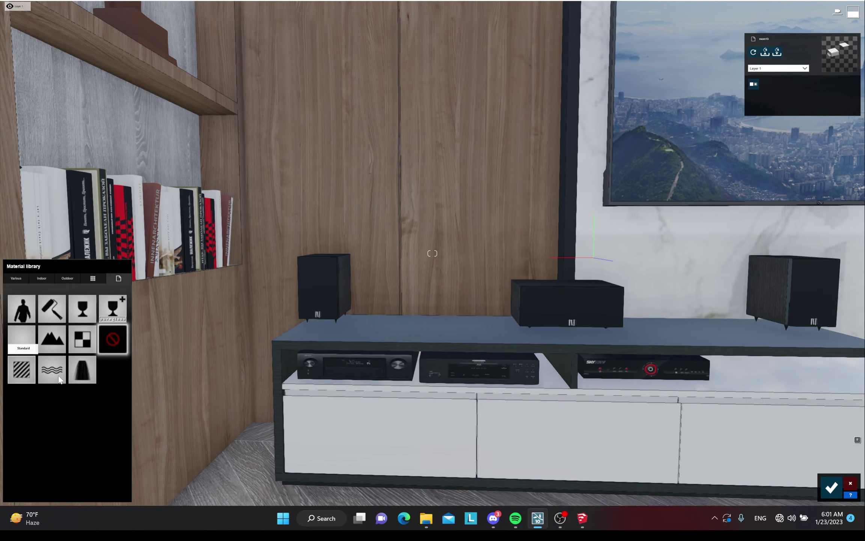
pyautogui.moveTo(40, 402); pyautogui.dragTo(32, 400)
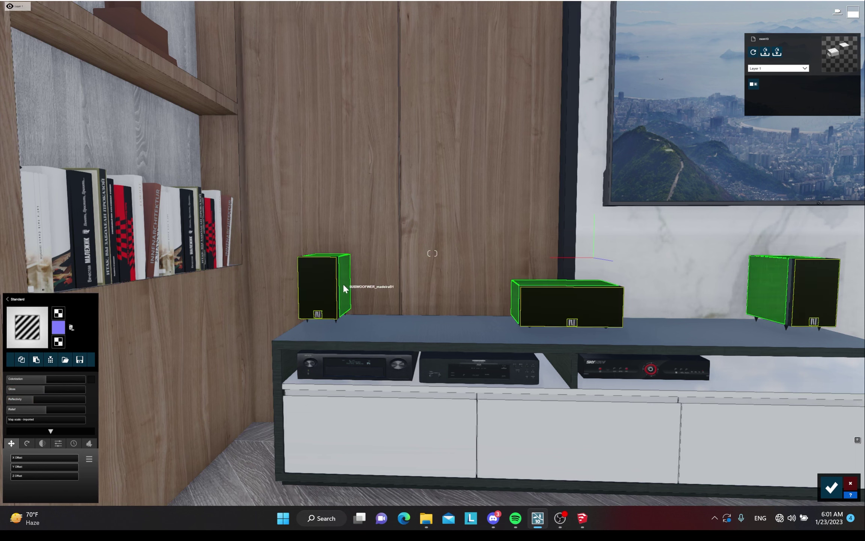
# - Assign the Standard material to the sides and tops of the speaker cabinets, and reduce its reflectivity and gloss
pyautogui.click(342, 282)
pyautogui.click(25, 370)
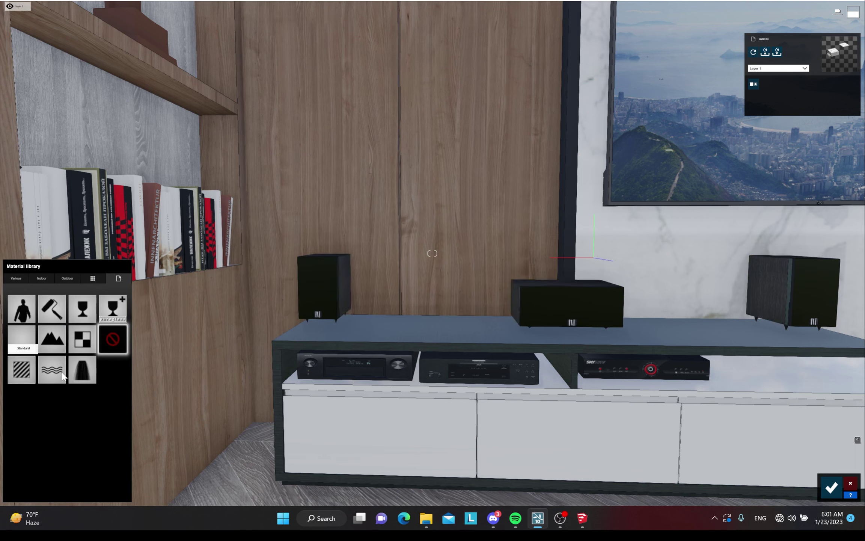
pyautogui.moveTo(47, 399)
pyautogui.mouseDown()
pyautogui.moveTo(21, 404)
pyautogui.moveTo(37, 391)
pyautogui.moveTo(22, 390)
pyautogui.moveTo(32, 398)
pyautogui.mouseUp()
# - Assign the Standard material to the black horse figurine on the bookshelf beside the window, and adjust its reflectivity and gloss
pyautogui.press('d')
pyautogui.moveTo(425, 360); pyautogui.dragTo(323, 354, button='right')
pyautogui.press('s')
pyautogui.press('s')
pyautogui.press('w')
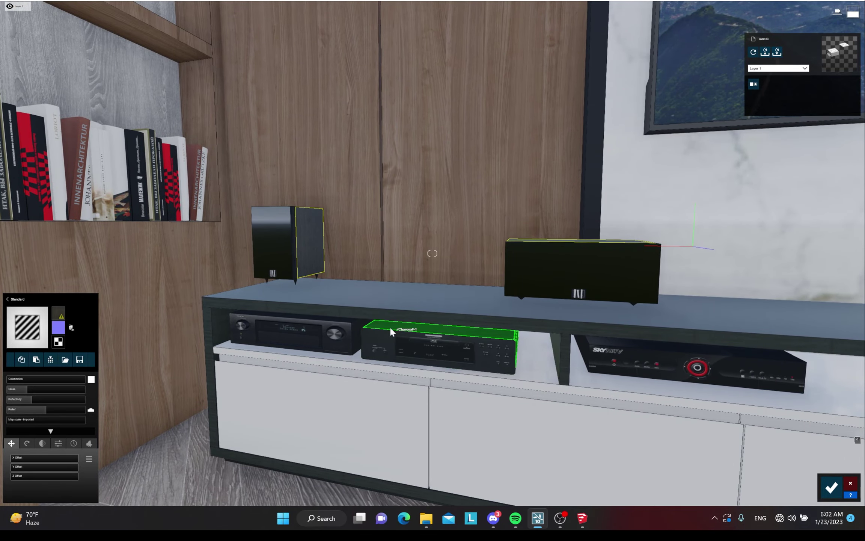
pyautogui.moveTo(389, 326); pyautogui.dragTo(493, 304, button='right')
pyautogui.press('w')
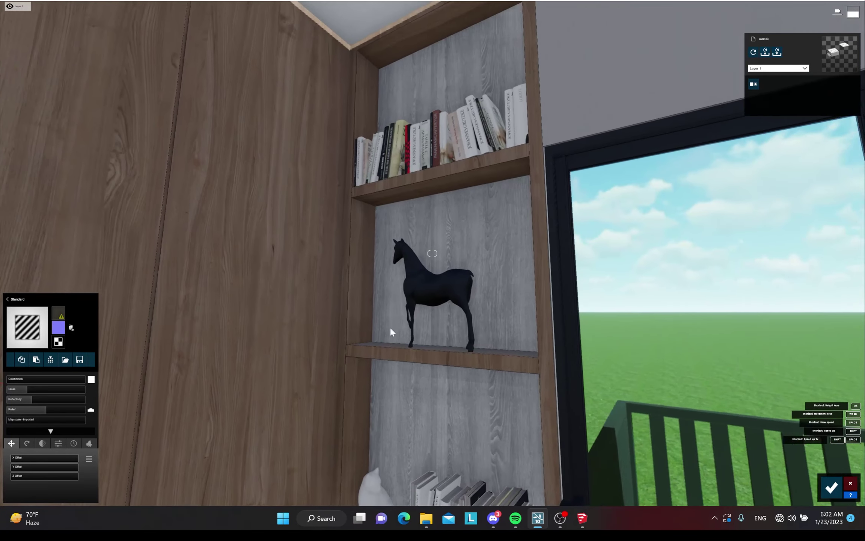
pyautogui.click(441, 283)
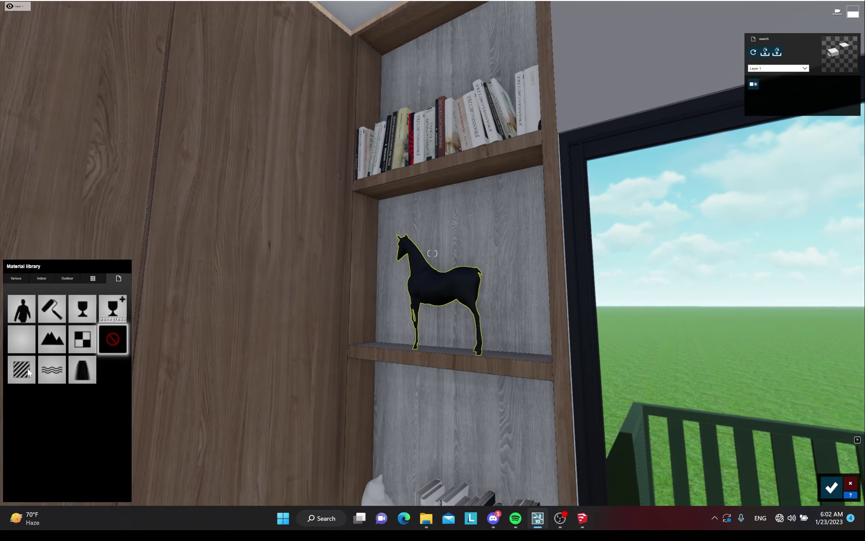
pyautogui.click(27, 367)
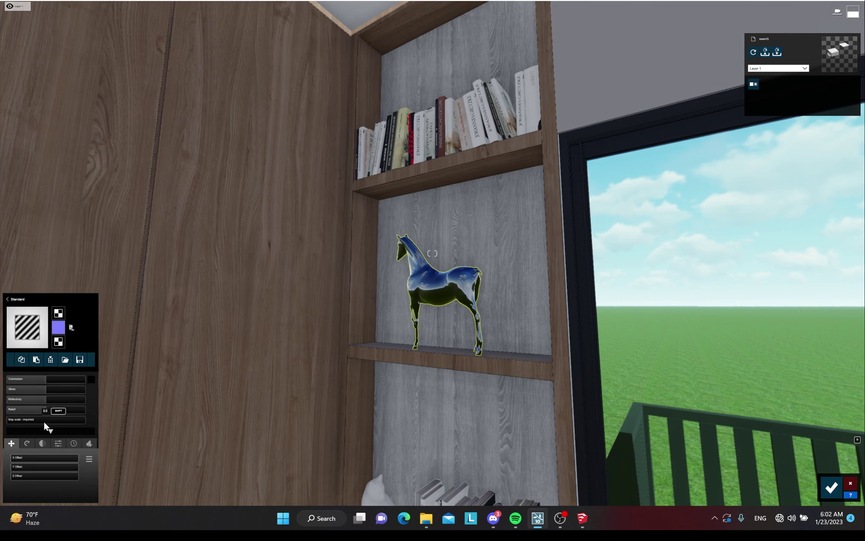
pyautogui.moveTo(40, 400)
pyautogui.mouseDown()
pyautogui.moveTo(28, 401)
pyautogui.moveTo(59, 388)
pyautogui.mouseUp()
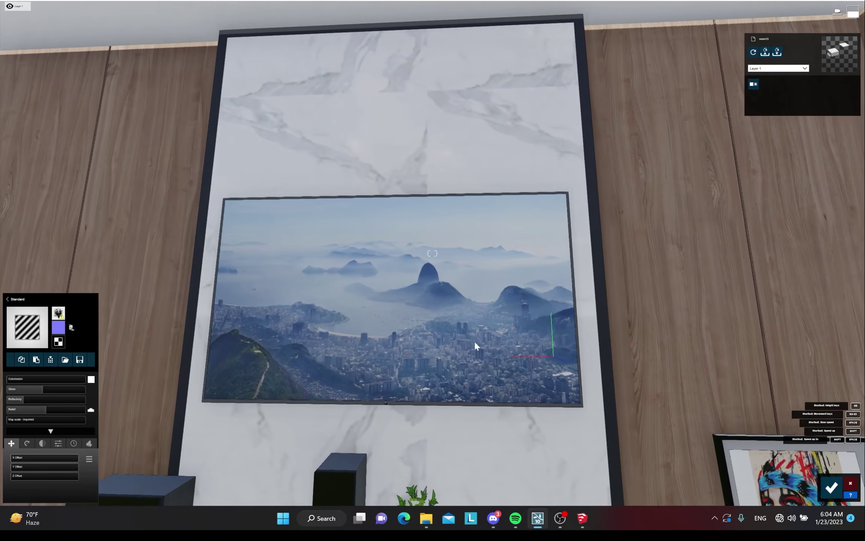
# - Assign the Standard material to the thin frame of the TV, and reduce its reflectivity
pyautogui.click(573, 217)
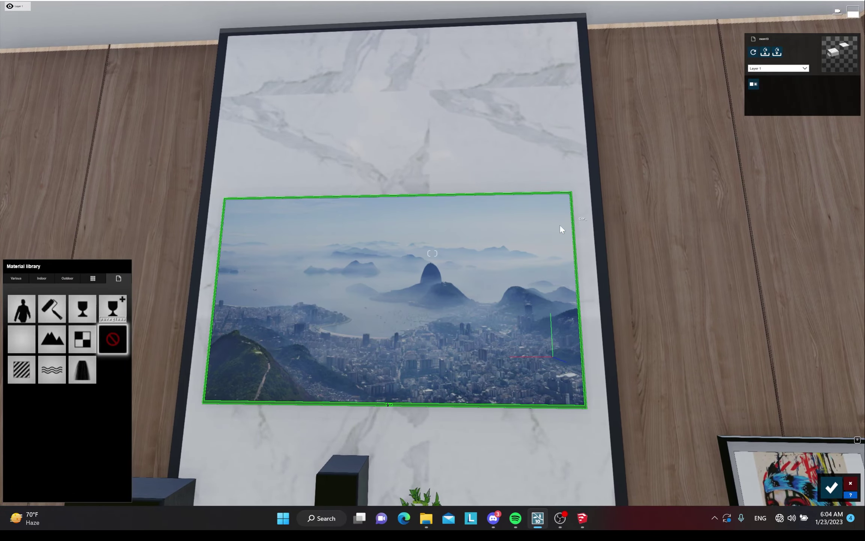
pyautogui.click(35, 368)
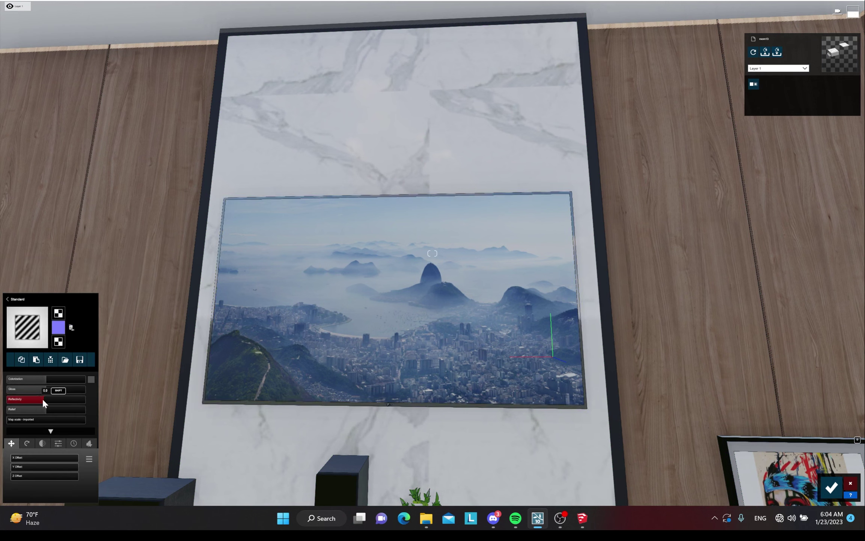
pyautogui.moveTo(43, 399); pyautogui.dragTo(32, 405)
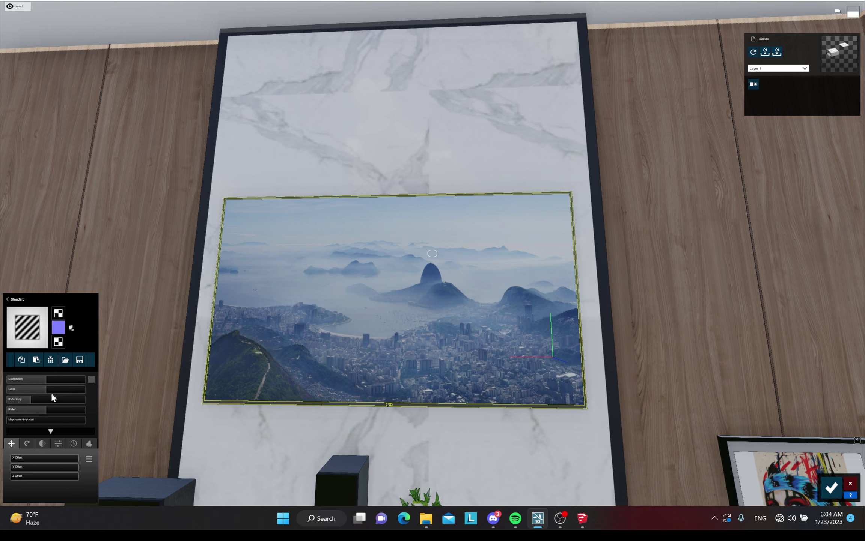
# - Assign the Standard material to the TV screen image, lowering its reflectivity and raising its gloss
pyautogui.click(287, 340)
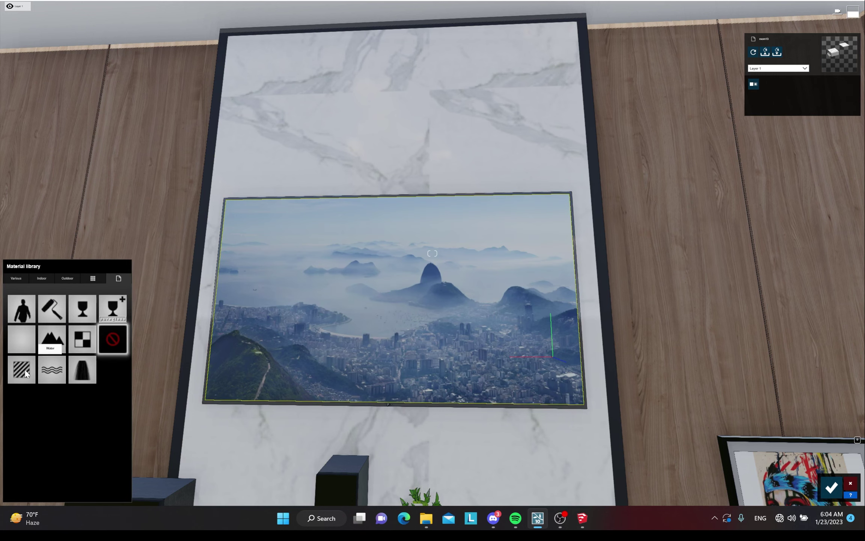
pyautogui.click(53, 380)
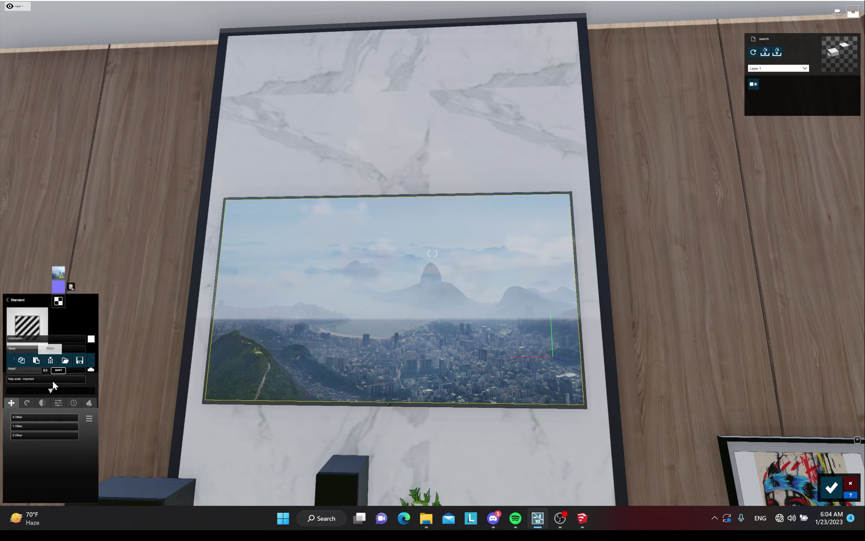
pyautogui.moveTo(42, 402); pyautogui.dragTo(31, 404)
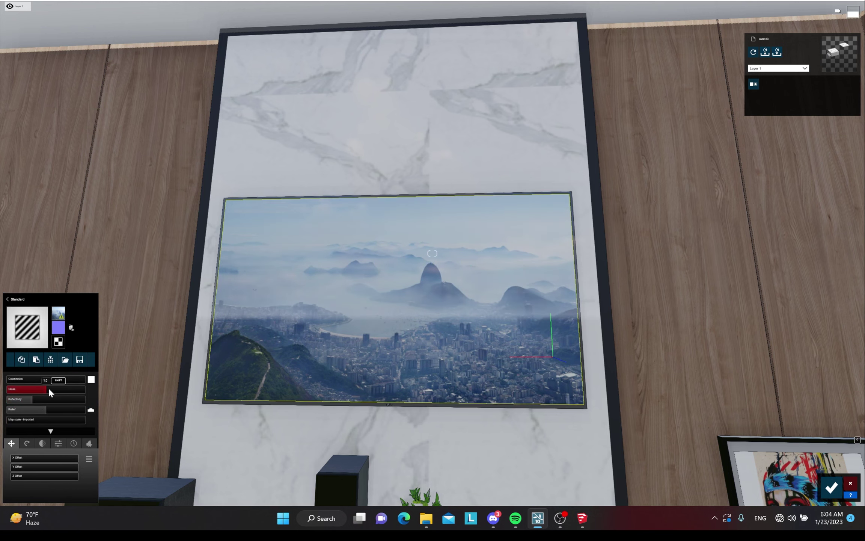
pyautogui.moveTo(49, 389); pyautogui.dragTo(61, 389)
# - Assign the Standard material to the dark frame around the marble panel, and reduce its reflectivity and gloss
pyautogui.moveTo(351, 334); pyautogui.dragTo(338, 349, button='right')
pyautogui.press('s')
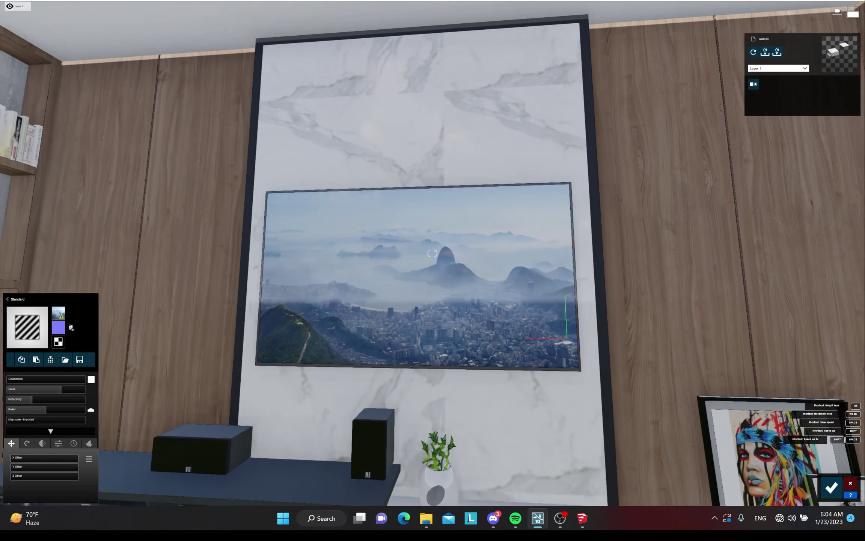
pyautogui.moveTo(454, 259); pyautogui.dragTo(447, 273, button='right')
pyautogui.press('s')
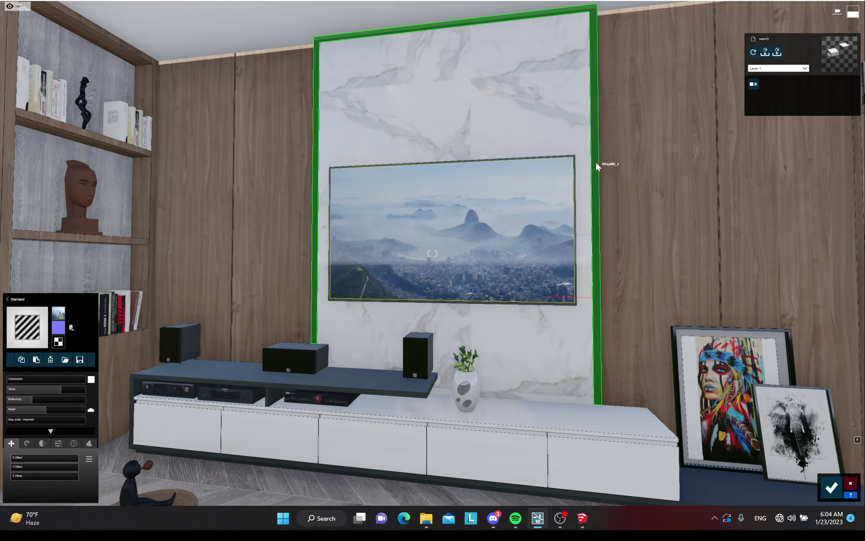
pyautogui.click(597, 165)
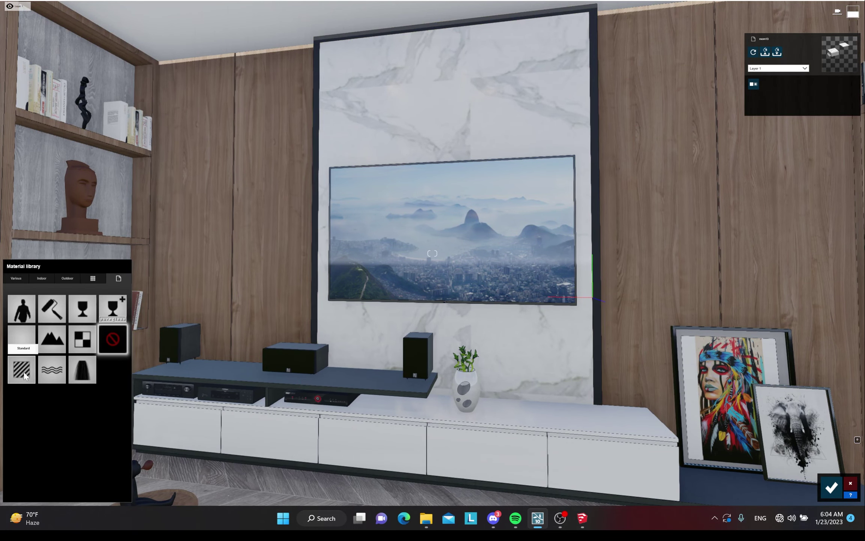
pyautogui.click(35, 374)
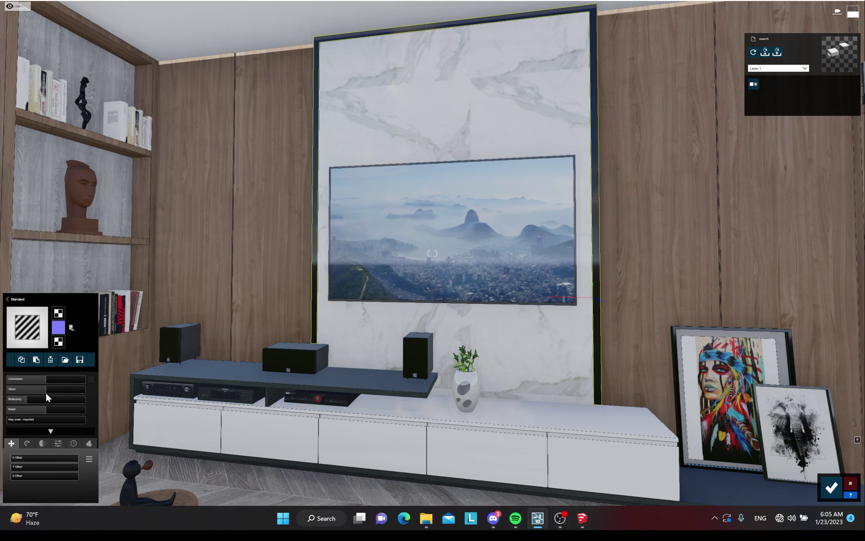
pyautogui.moveTo(53, 390)
pyautogui.mouseDown()
pyautogui.moveTo(30, 389)
pyautogui.moveTo(43, 388)
pyautogui.mouseUp()
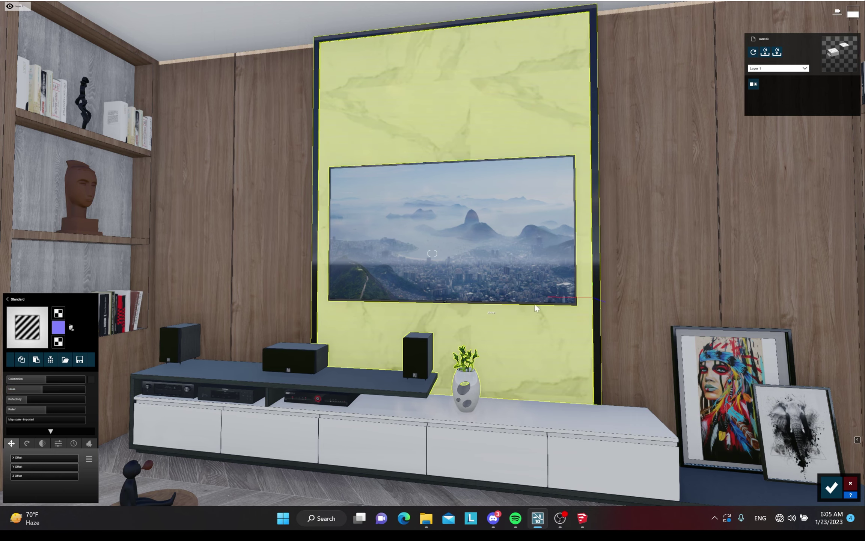
# - Assign the Standard material to the slender black figurine on the upper bookshelf, and reduce its reflectivity
pyautogui.press('a')
pyautogui.moveTo(536, 306); pyautogui.dragTo(447, 244, button='right')
pyautogui.press('w')
pyautogui.press('d')
pyautogui.click(410, 313)
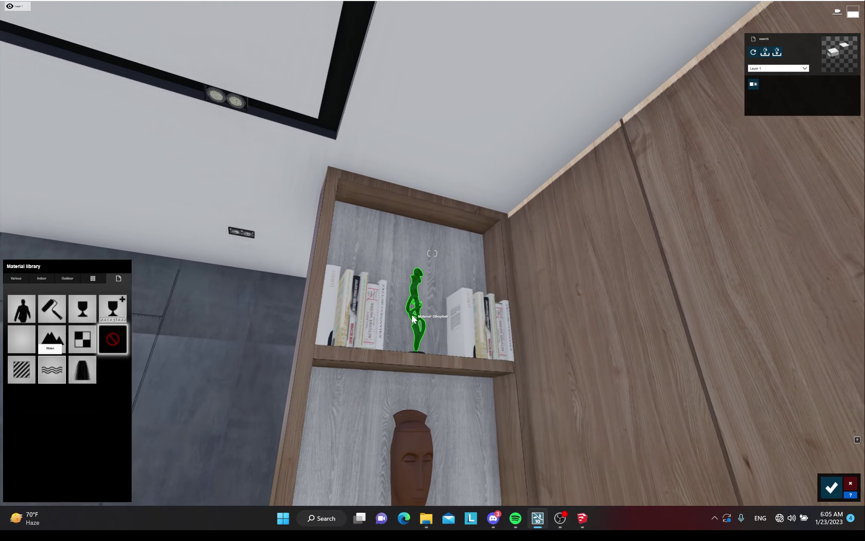
pyautogui.click(29, 371)
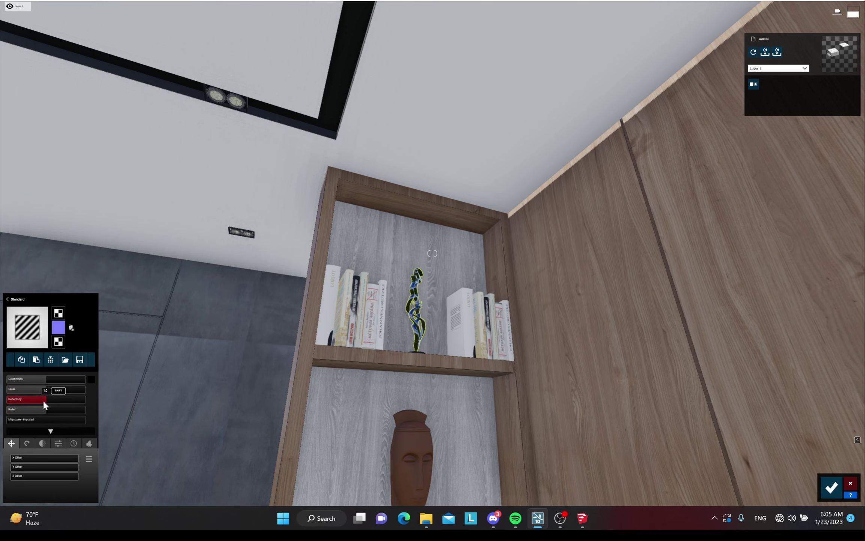
pyautogui.moveTo(43, 401); pyautogui.dragTo(36, 402)
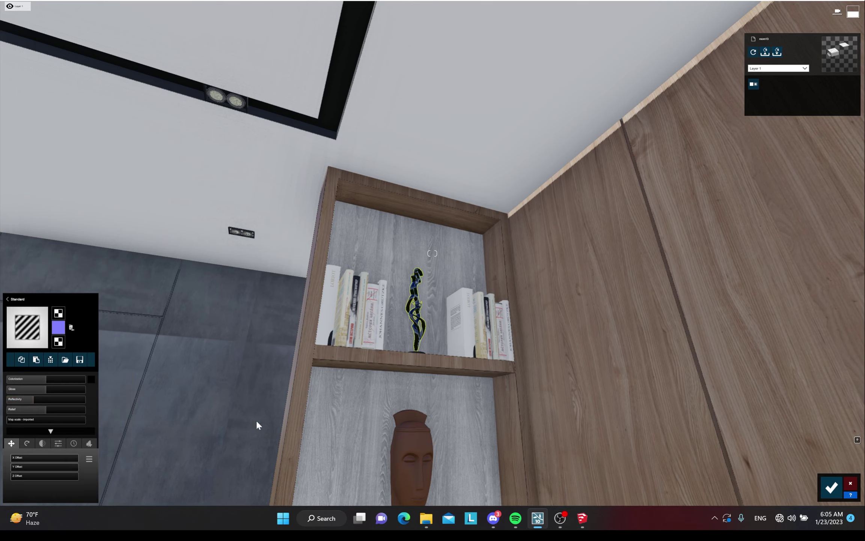
# - Assign the Standard material to the brown head sculpture on the bookshelf, reducing its reflectivity and adjusting its gloss
pyautogui.click(396, 445)
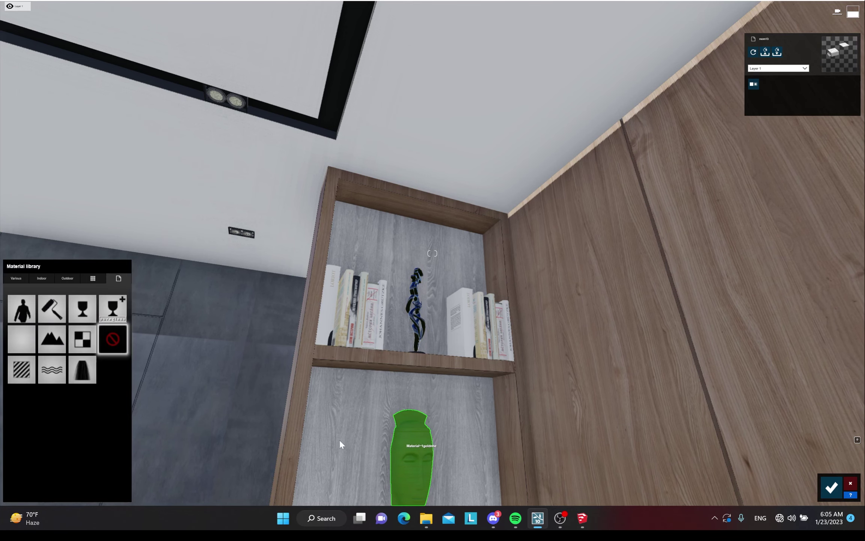
pyautogui.click(29, 371)
pyautogui.moveTo(559, 319); pyautogui.dragTo(555, 396, button='right')
pyautogui.moveTo(61, 398)
pyautogui.mouseDown()
pyautogui.moveTo(29, 398)
pyautogui.moveTo(47, 388)
pyautogui.mouseUp()
# - Open the material of the light picture-covered books on the lower bookshelf
pyautogui.press('s')
pyautogui.moveTo(455, 363); pyautogui.dragTo(496, 414, button='right')
pyautogui.moveTo(450, 373)
pyautogui.mouseDown(button='right')
pyautogui.moveTo(424, 374)
pyautogui.moveTo(450, 373)
pyautogui.mouseUp(button='right')
pyautogui.press('a')
pyautogui.press('w')
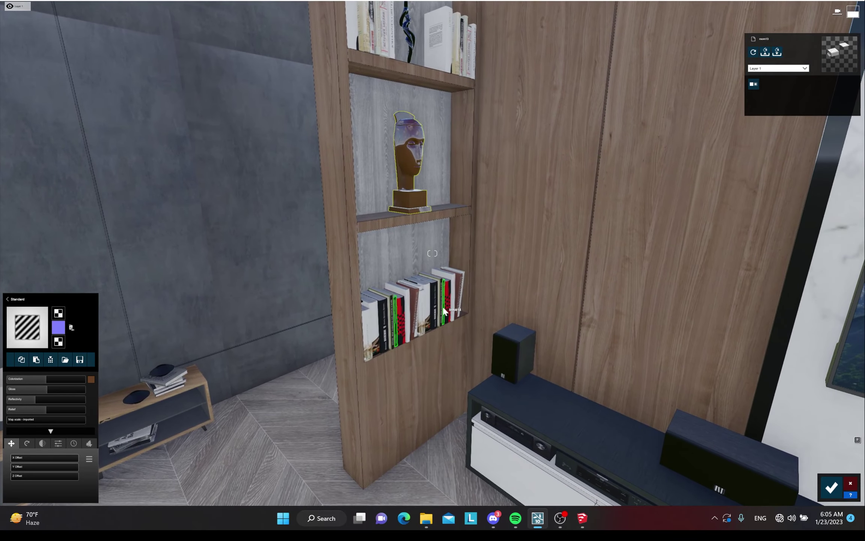
pyautogui.click(423, 310)
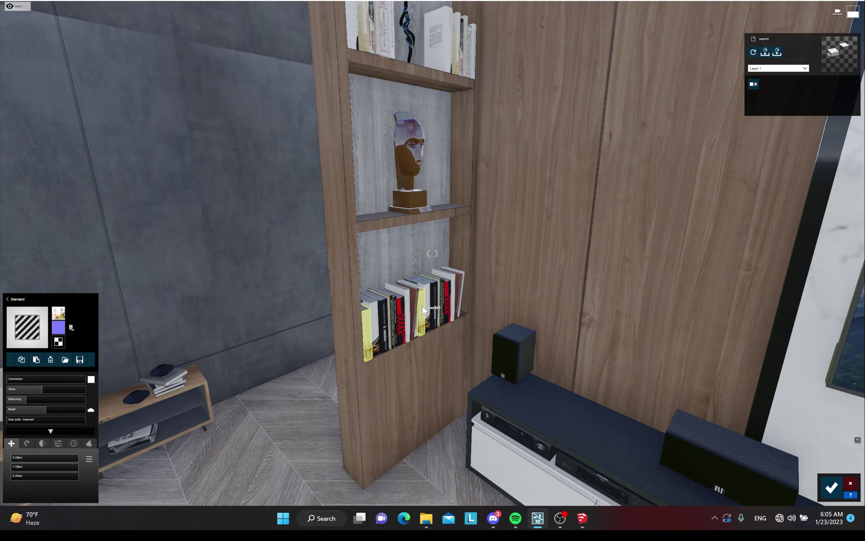
# - Look over the TV wall, the bookshelves on both sides of it and the grey wall with the sideboard
pyautogui.press('w')
pyautogui.moveTo(449, 310); pyautogui.dragTo(508, 297, button='right')
pyautogui.press('d')
pyautogui.press('s')
pyautogui.press('s')
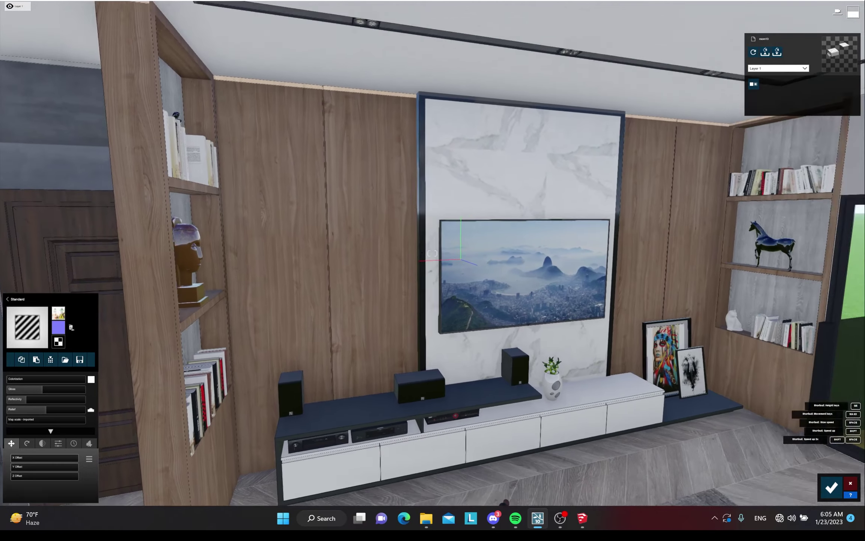
pyautogui.press('s')
pyautogui.moveTo(394, 316); pyautogui.dragTo(420, 315, button='right')
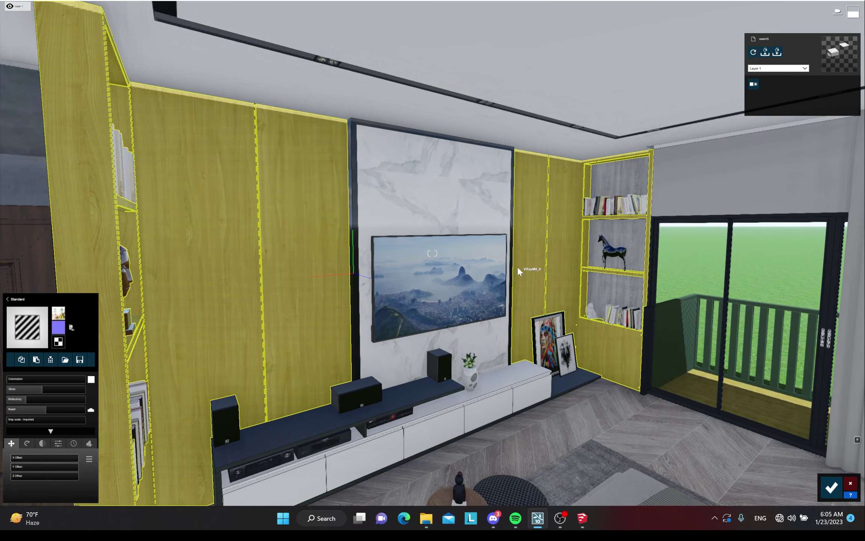
pyautogui.press('d')
pyautogui.moveTo(543, 255); pyautogui.dragTo(367, 249, button='right')
pyautogui.press('d')
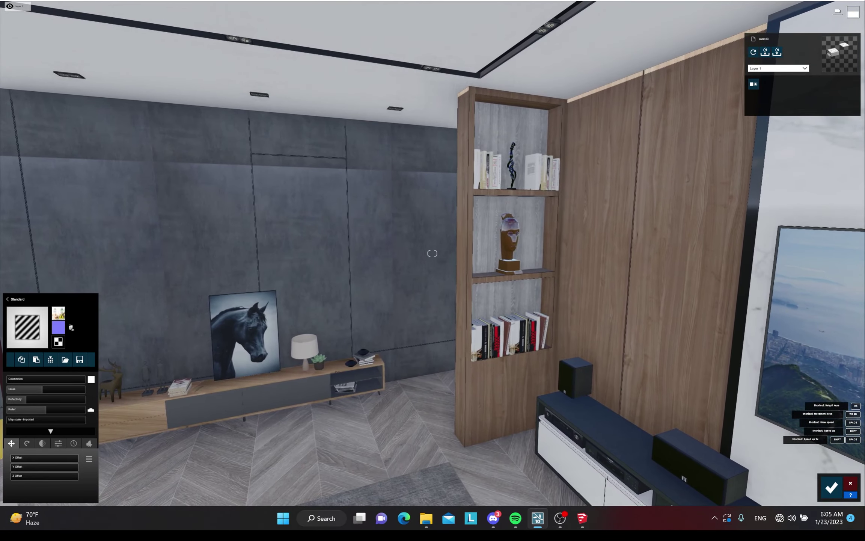
pyautogui.moveTo(662, 243); pyautogui.dragTo(546, 241, button='right')
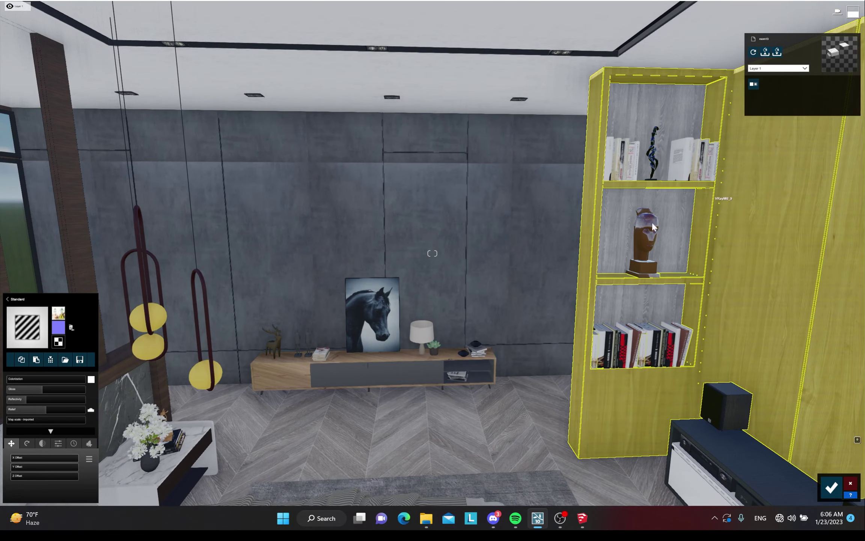
pyautogui.moveTo(715, 194); pyautogui.dragTo(853, 195, button='right')
pyautogui.moveTo(432, 254); pyautogui.dragTo(485, 240, button='right')
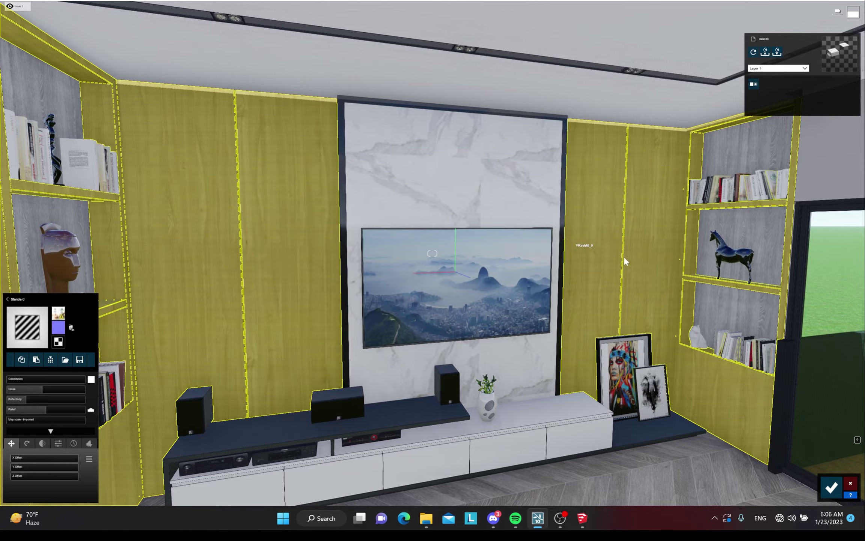
pyautogui.press('d')
pyautogui.moveTo(624, 256); pyautogui.dragTo(516, 254, button='right')
pyautogui.moveTo(433, 254); pyautogui.dragTo(83, 325, button='right')
# - Assign the Standard material to the light wood body of the sideboard, and reduce its reflectivity and gloss
pyautogui.press('w')
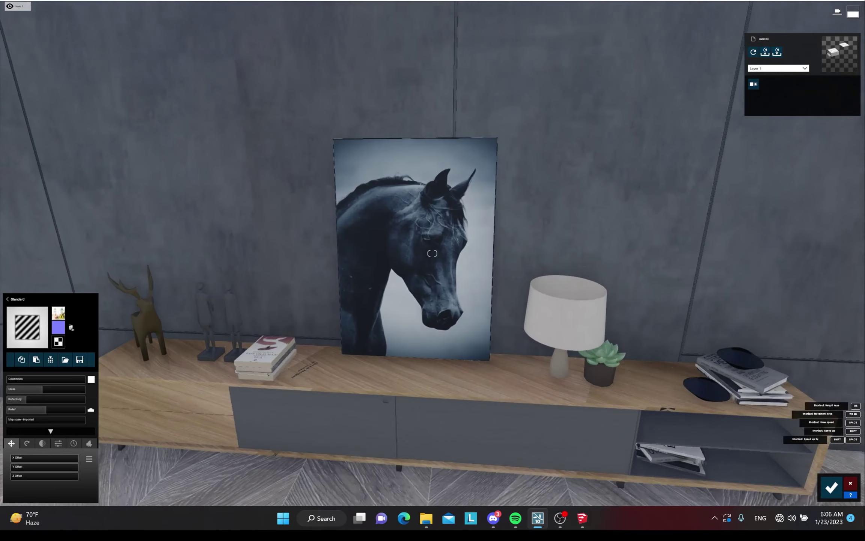
pyautogui.moveTo(527, 267); pyautogui.dragTo(663, 271, button='right')
pyautogui.press('s')
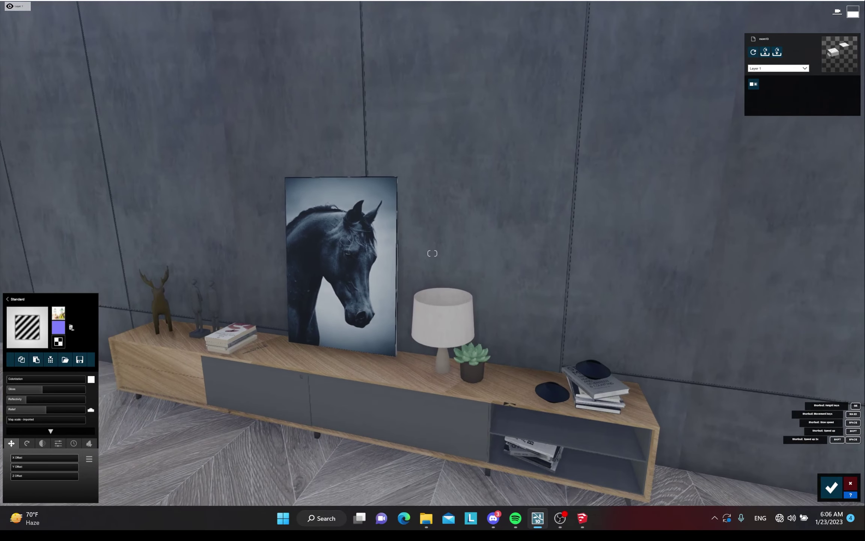
pyautogui.press('s')
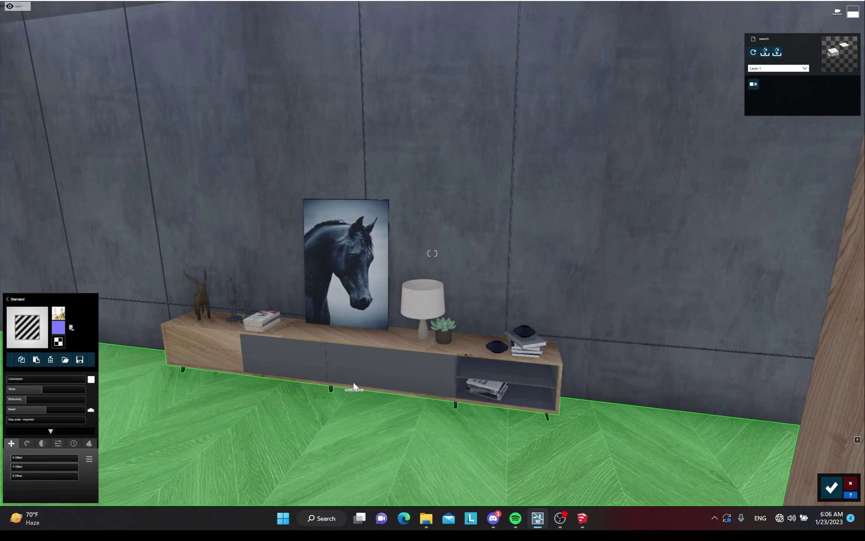
pyautogui.moveTo(353, 386); pyautogui.dragTo(187, 383, button='right')
pyautogui.press('w')
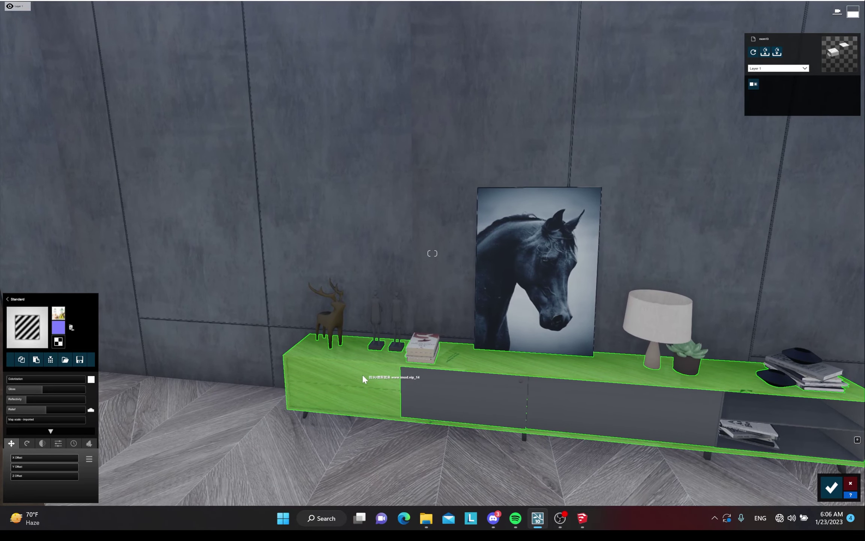
pyautogui.click(363, 374)
pyautogui.click(21, 338)
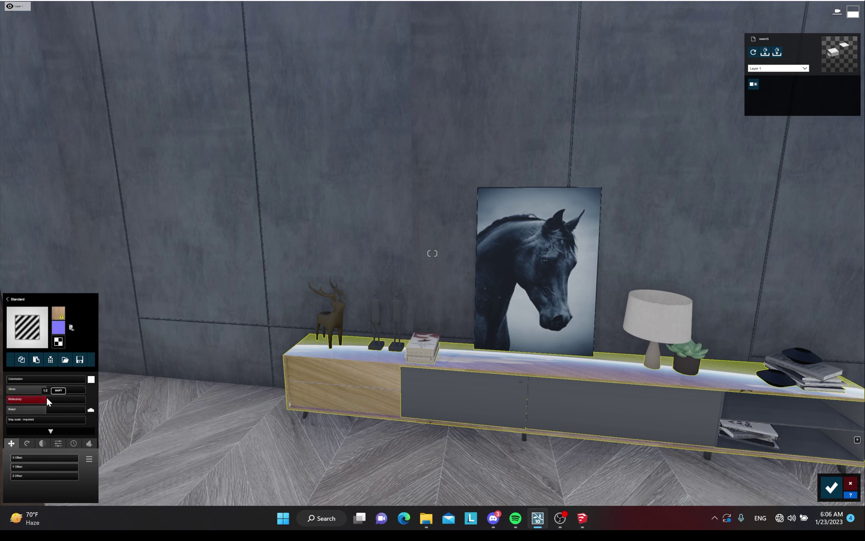
pyautogui.moveTo(40, 401); pyautogui.dragTo(22, 401)
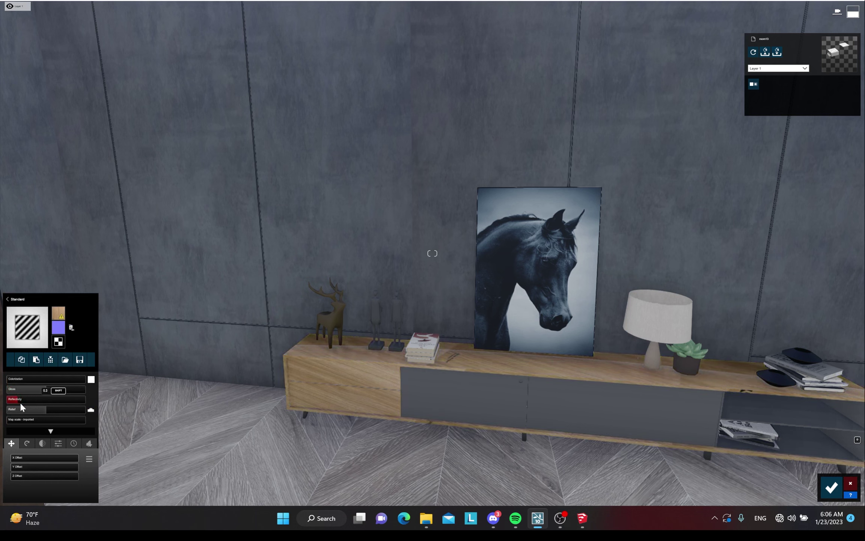
pyautogui.click(46, 389)
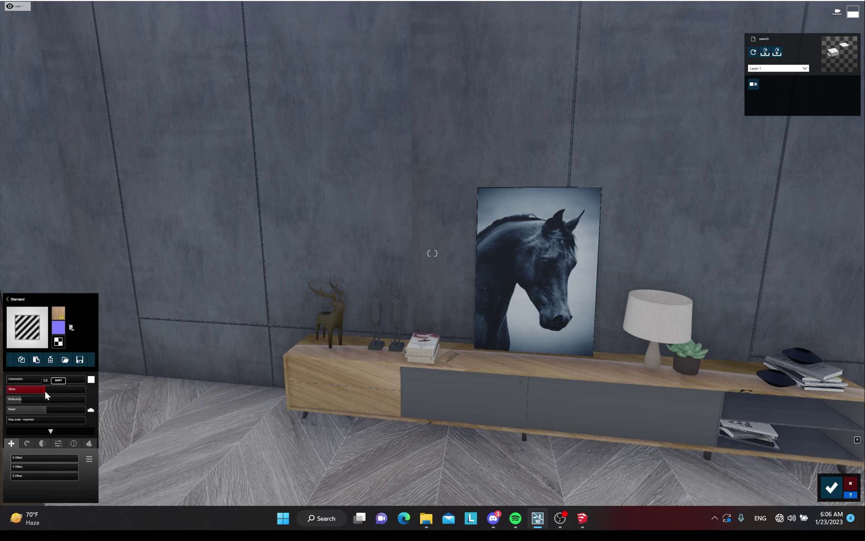
pyautogui.moveTo(35, 393); pyautogui.dragTo(36, 393)
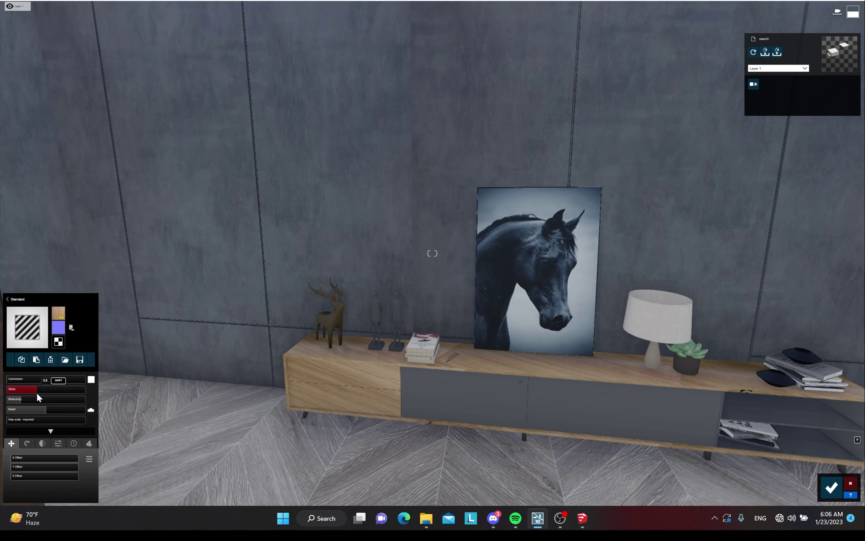
# - Assign the Standard material to the sideboard's grey fronts and open shelves, and reduce its reflectivity and gloss
pyautogui.press('d')
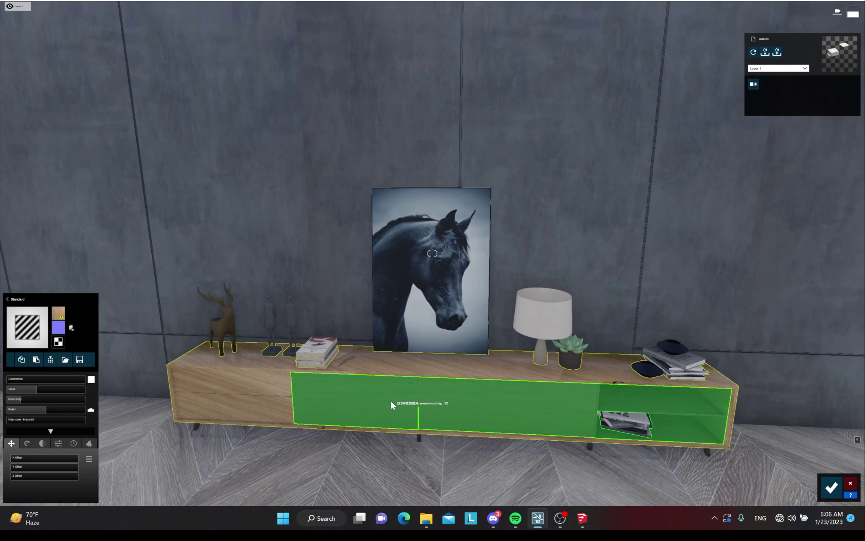
pyautogui.click(391, 401)
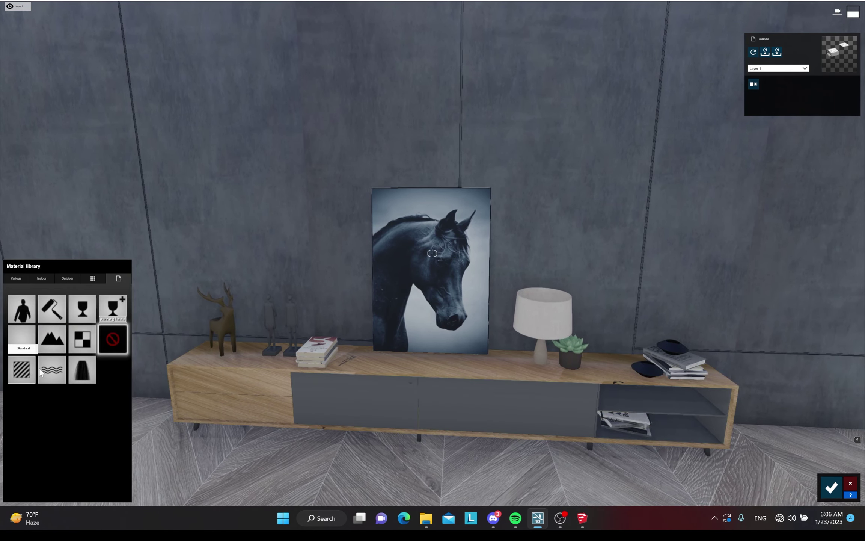
pyautogui.click(32, 382)
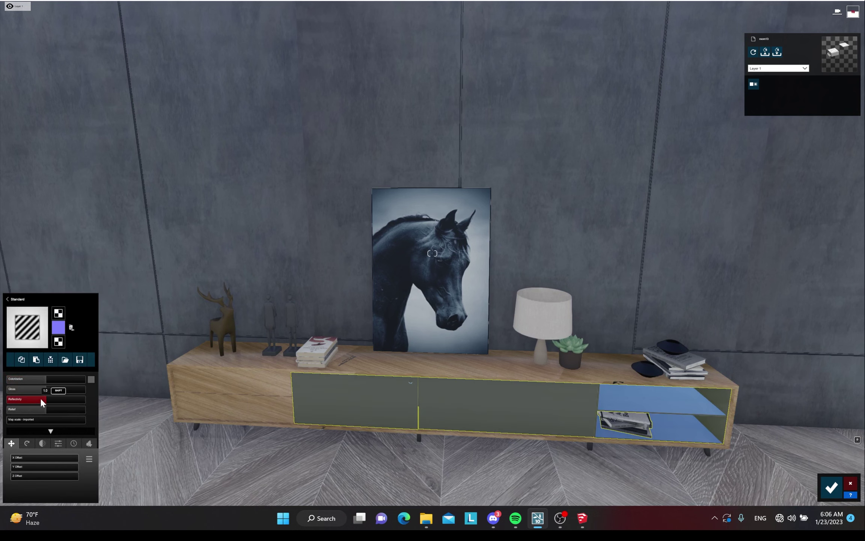
pyautogui.moveTo(43, 397)
pyautogui.mouseDown()
pyautogui.moveTo(22, 402)
pyautogui.moveTo(41, 390)
pyautogui.mouseUp()
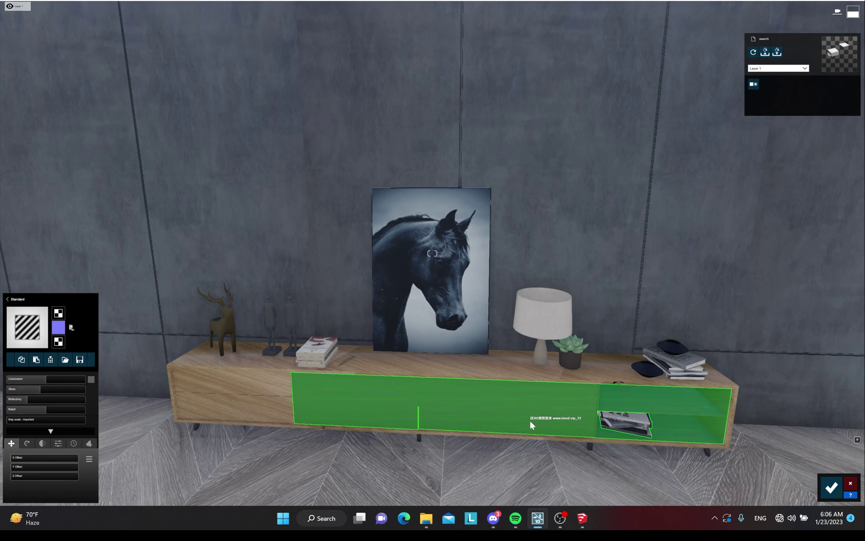
pyautogui.click(530, 422)
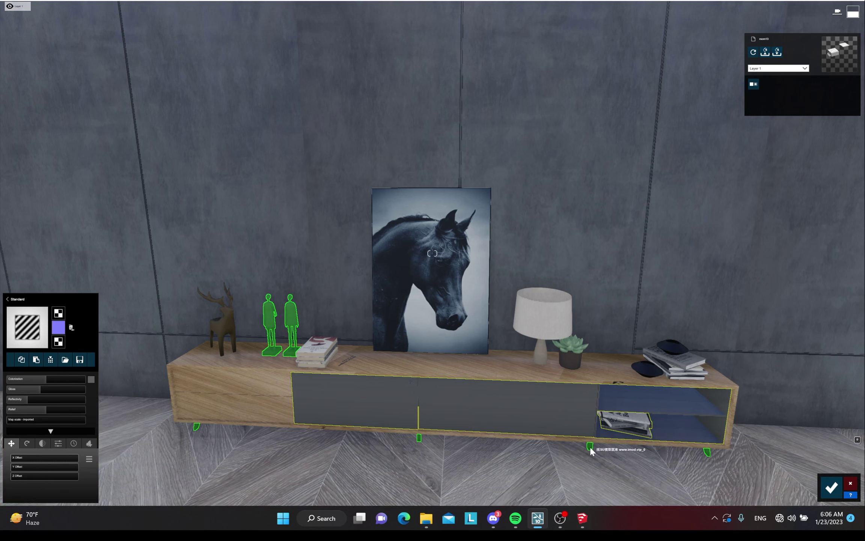
# - Assign the Standard material shared by the sideboard legs and the two human figurines, and reduce its reflectivity and gloss
pyautogui.click(589, 447)
pyautogui.click(28, 370)
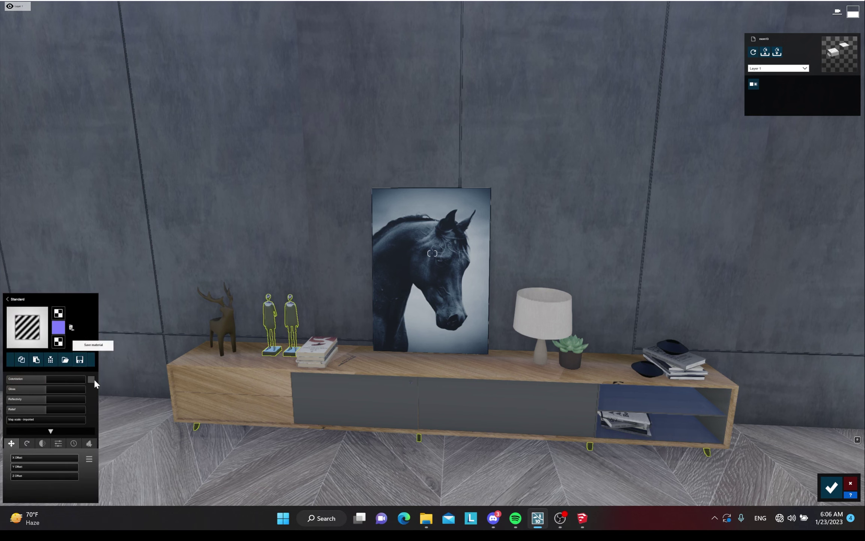
pyautogui.moveTo(43, 400); pyautogui.dragTo(40, 393)
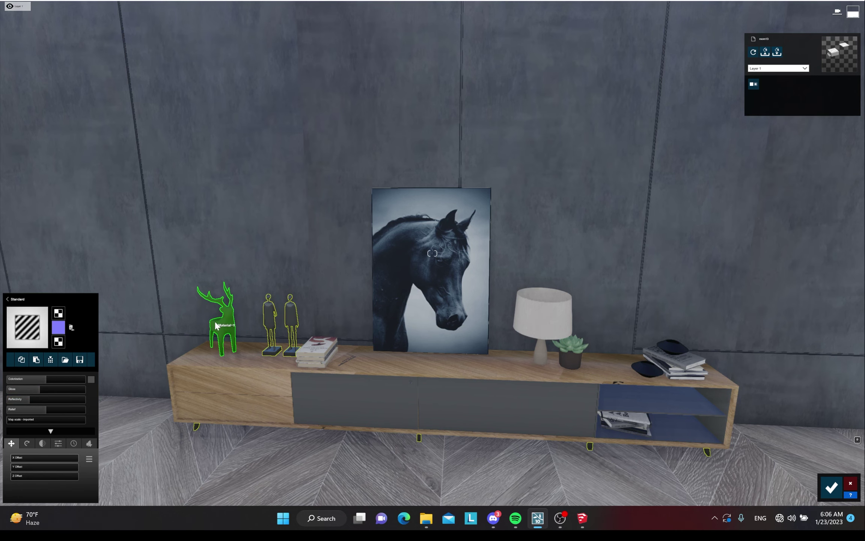
# - Assign the Standard material to the deer figurine on the sideboard, and reduce its reflectivity and gloss
pyautogui.click(217, 320)
pyautogui.click(19, 373)
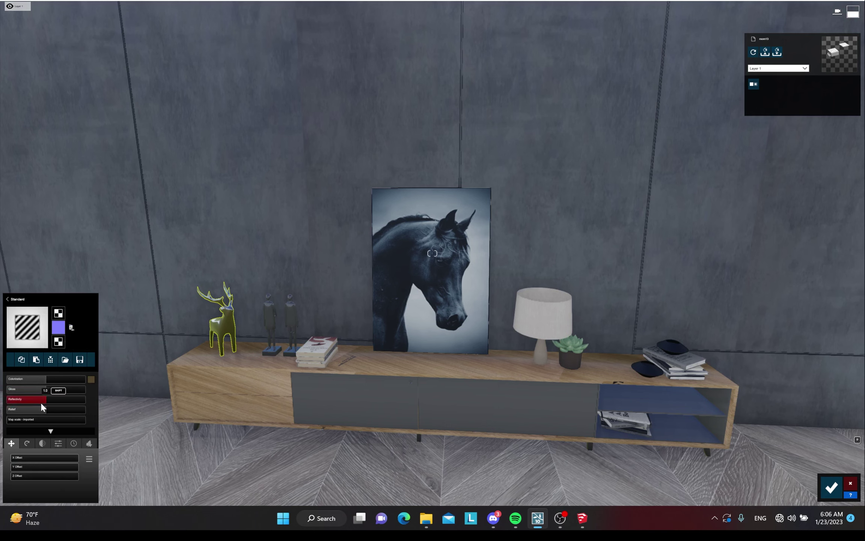
pyautogui.moveTo(44, 400); pyautogui.dragTo(35, 402)
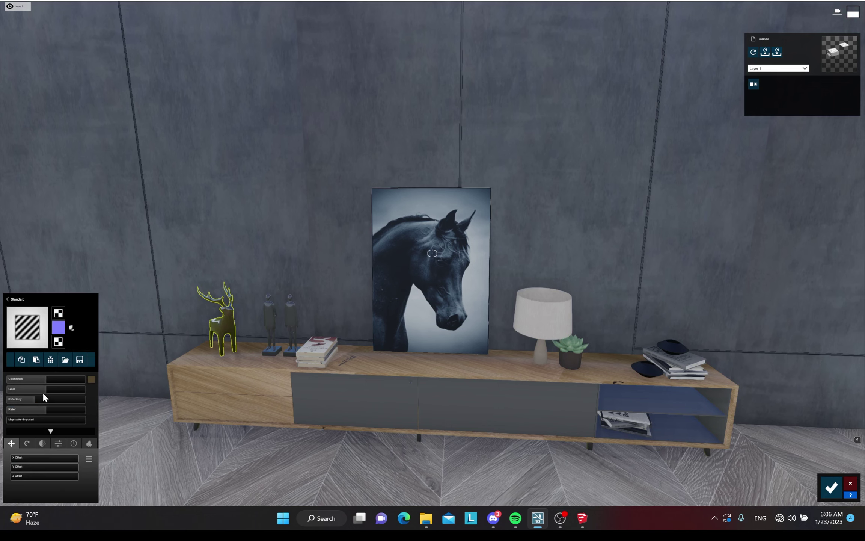
pyautogui.click(43, 390)
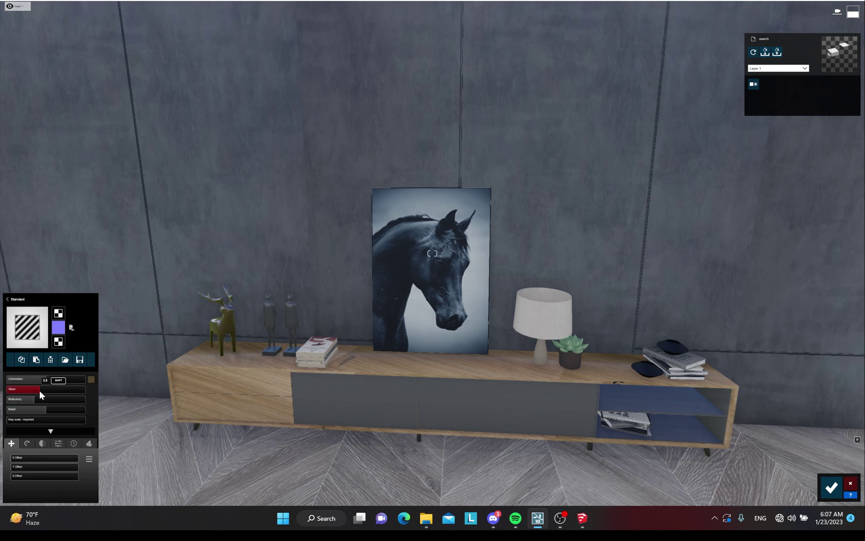
pyautogui.click(289, 354)
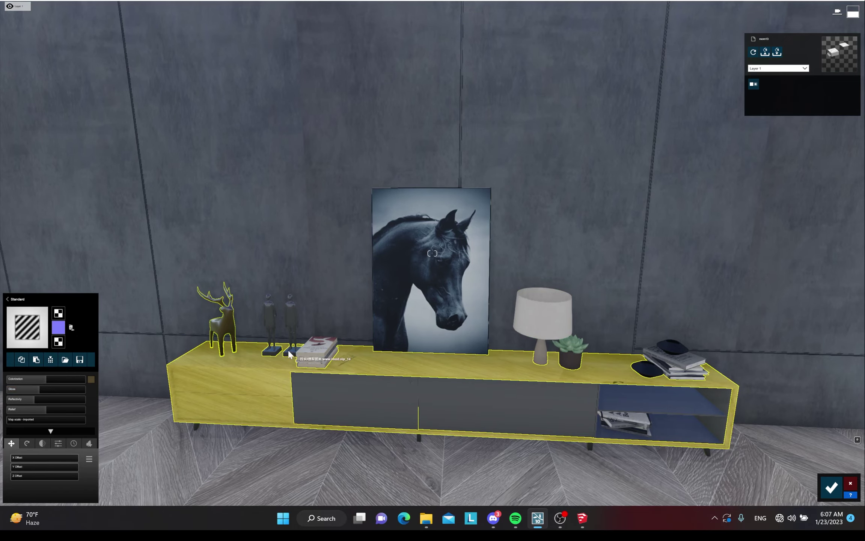
# - Assign the Standard material to the base of the table lamp, and adjust its reflectivity and gloss
pyautogui.moveTo(417, 357); pyautogui.dragTo(422, 321, button='right')
pyautogui.press('w')
pyautogui.click(423, 320)
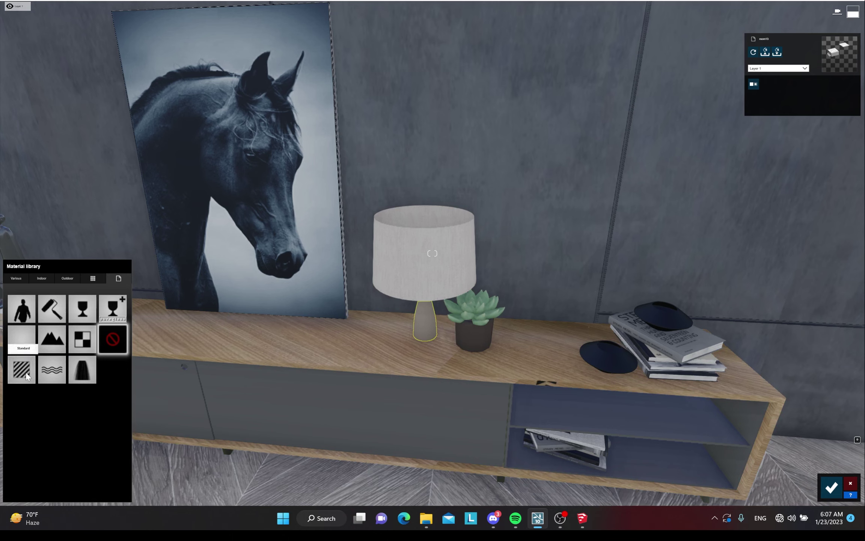
pyautogui.click(35, 369)
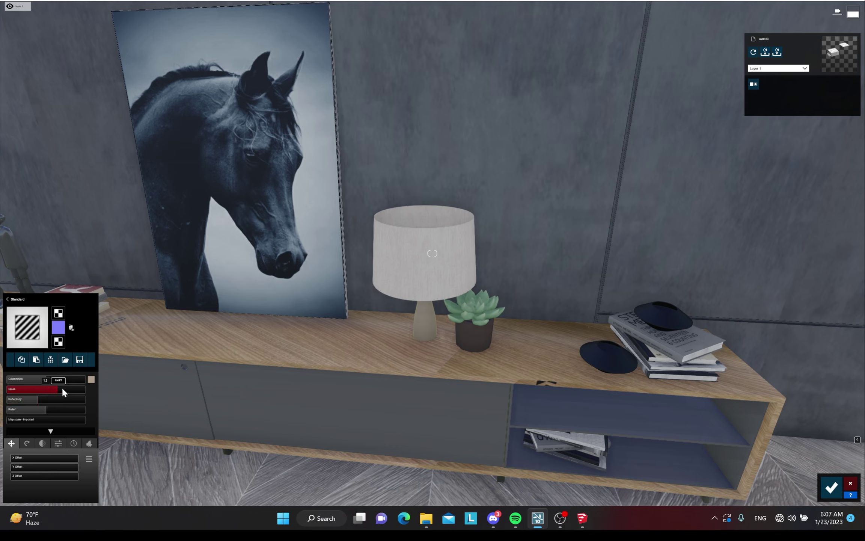
pyautogui.moveTo(38, 398)
pyautogui.mouseDown()
pyautogui.moveTo(89, 394)
pyautogui.moveTo(59, 400)
pyautogui.mouseUp()
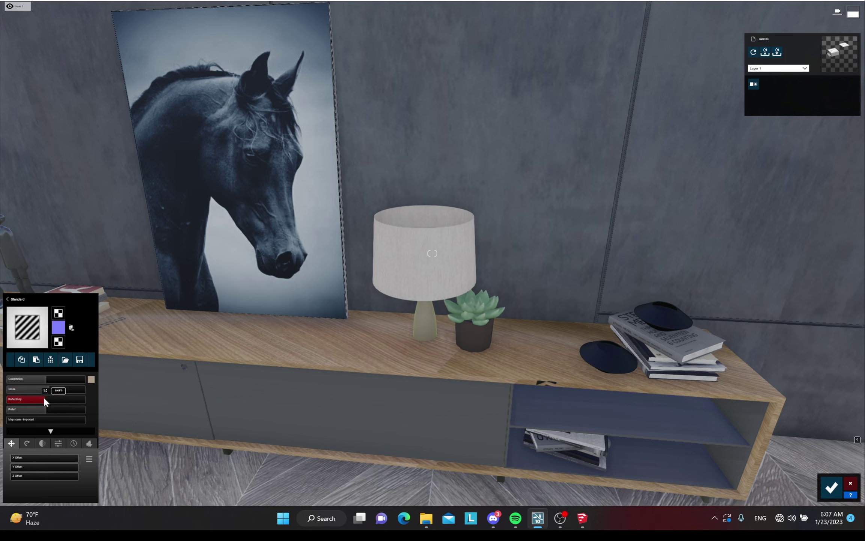
pyautogui.moveTo(40, 398); pyautogui.dragTo(51, 391)
# - Assign the Standard material to the succulent's pot and to the two dark dishes by the magazines, reducing the reflectivity of both
pyautogui.click(476, 336)
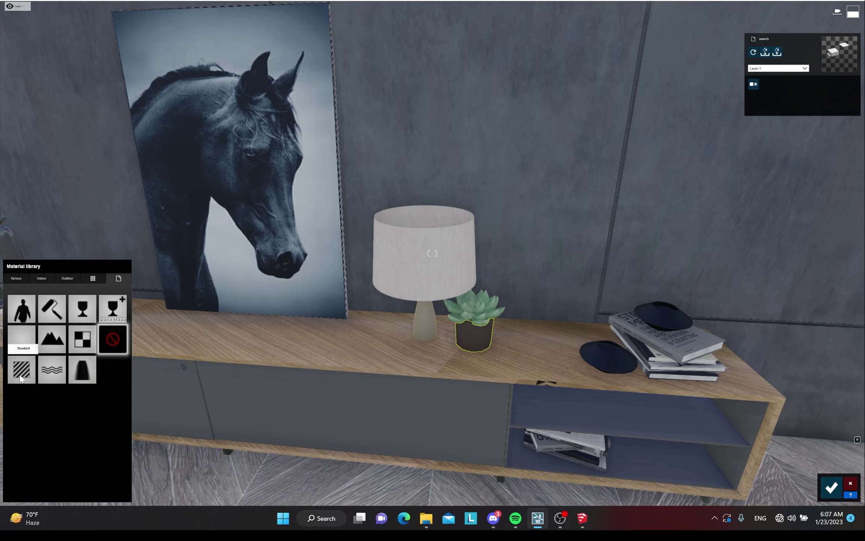
pyautogui.click(33, 373)
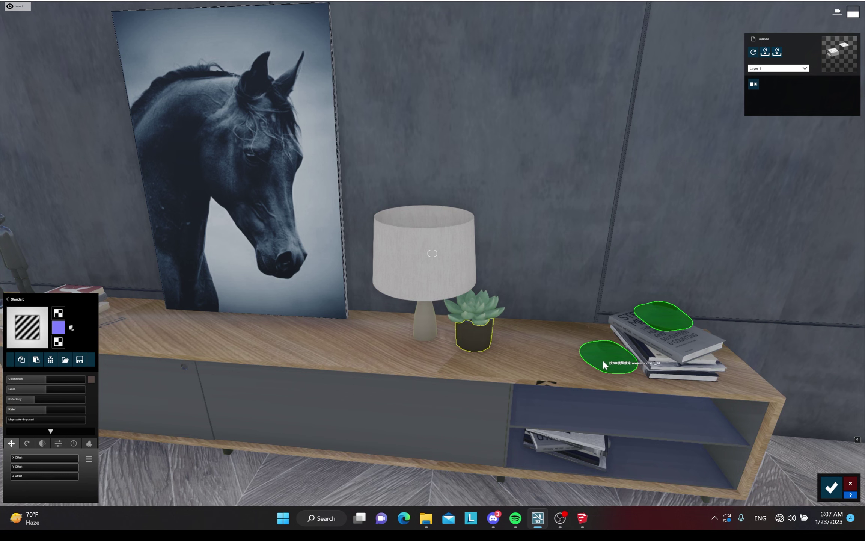
pyautogui.click(603, 359)
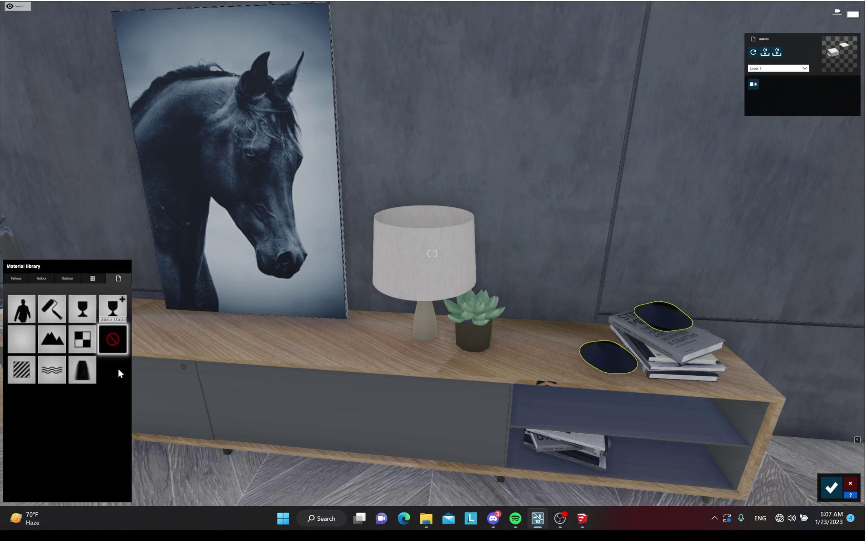
pyautogui.click(46, 369)
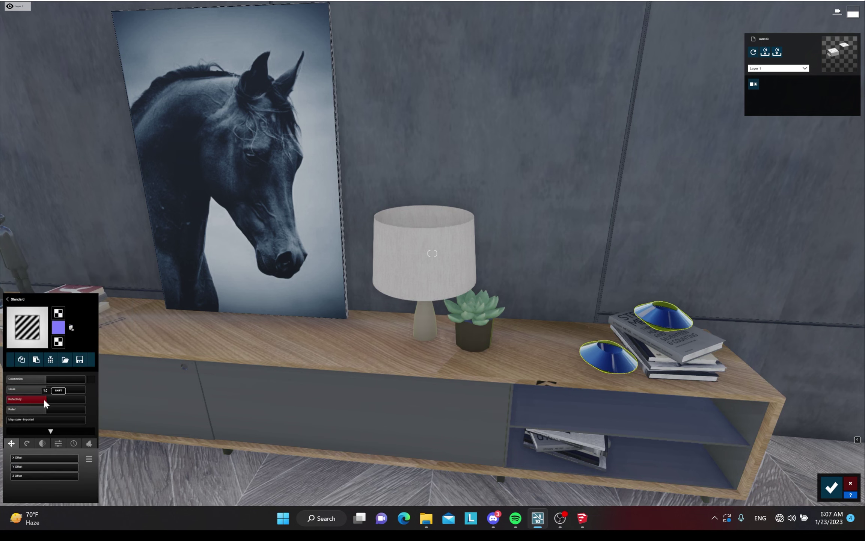
pyautogui.moveTo(36, 401); pyautogui.dragTo(29, 402)
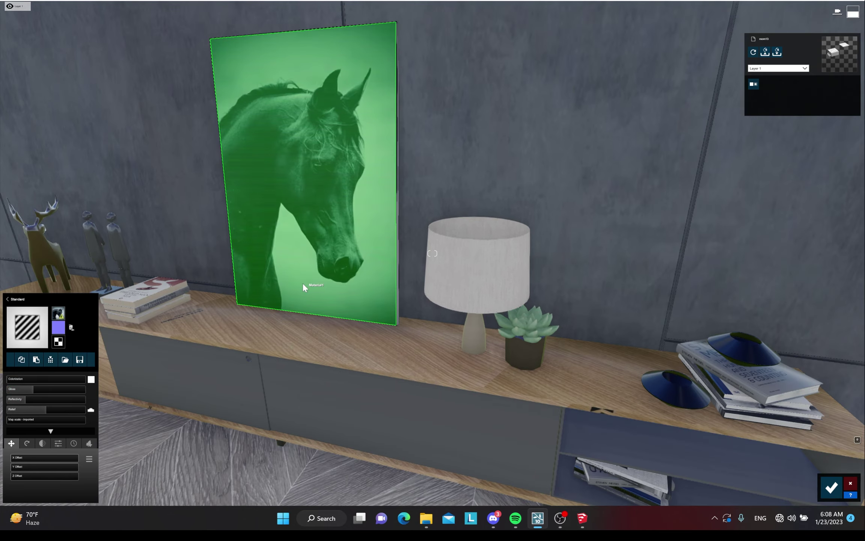
# - Assign the Standard material to the chevron wood floor, and reduce its reflectivity to about 0.4
pyautogui.press('s')
pyautogui.moveTo(309, 278); pyautogui.dragTo(337, 244, button='right')
pyautogui.press('s')
pyautogui.press('d')
pyautogui.press('w')
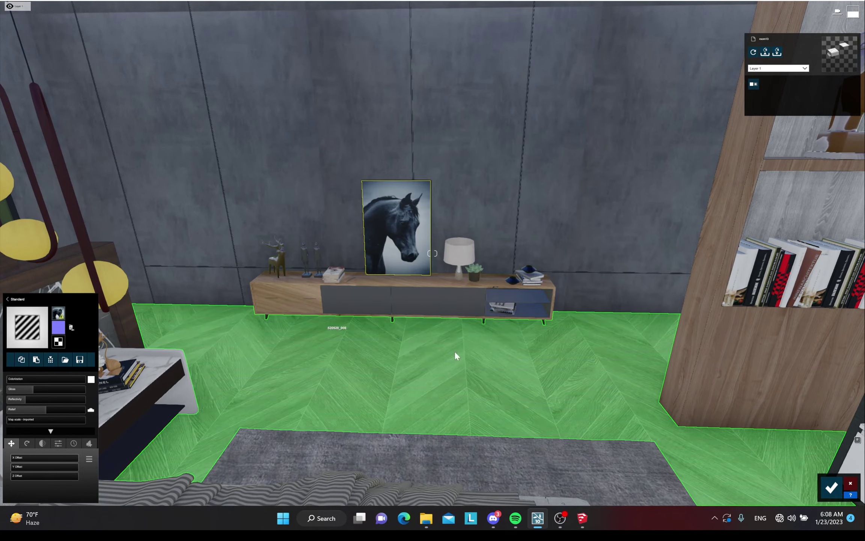
pyautogui.press('d')
pyautogui.moveTo(492, 302); pyautogui.dragTo(514, 310, button='right')
pyautogui.press('s')
pyautogui.press('a')
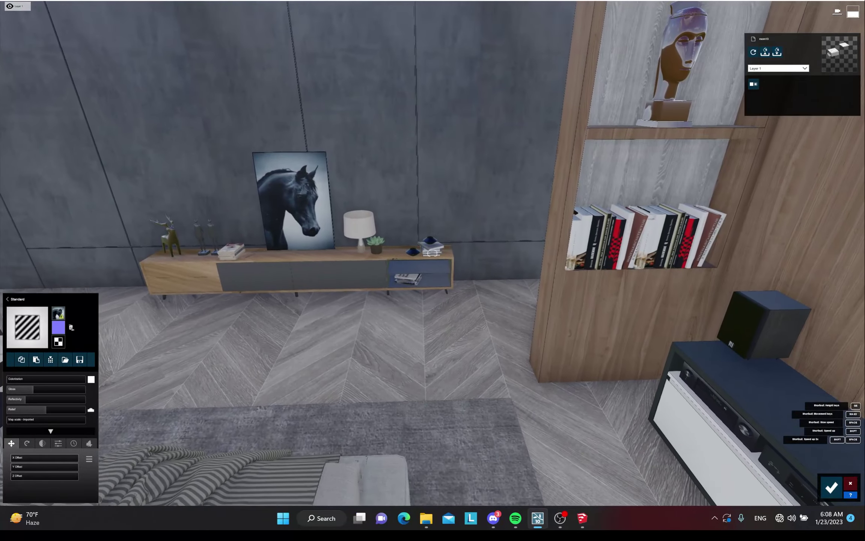
pyautogui.click(417, 334)
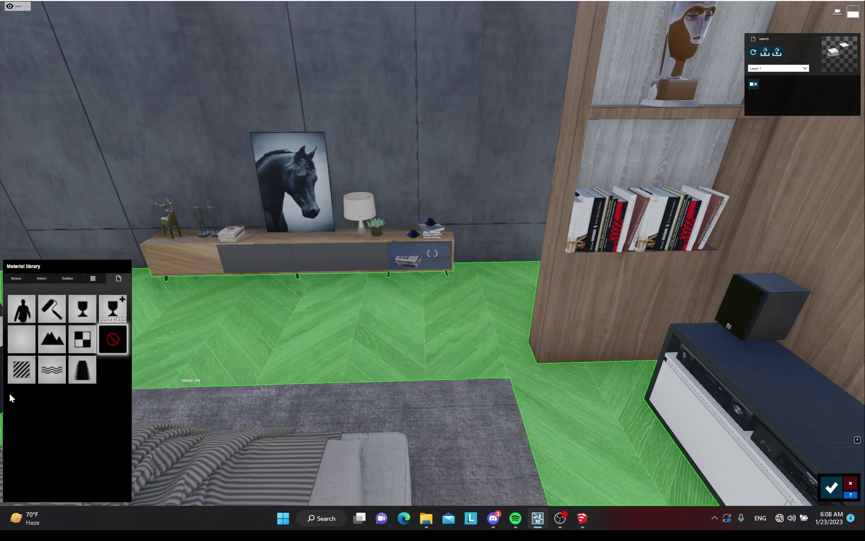
pyautogui.click(144, 343)
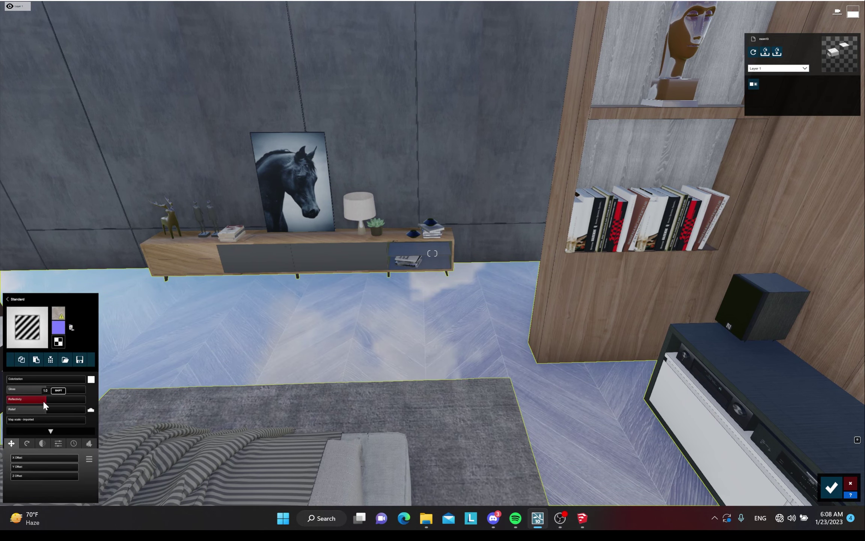
pyautogui.moveTo(42, 400); pyautogui.dragTo(23, 398)
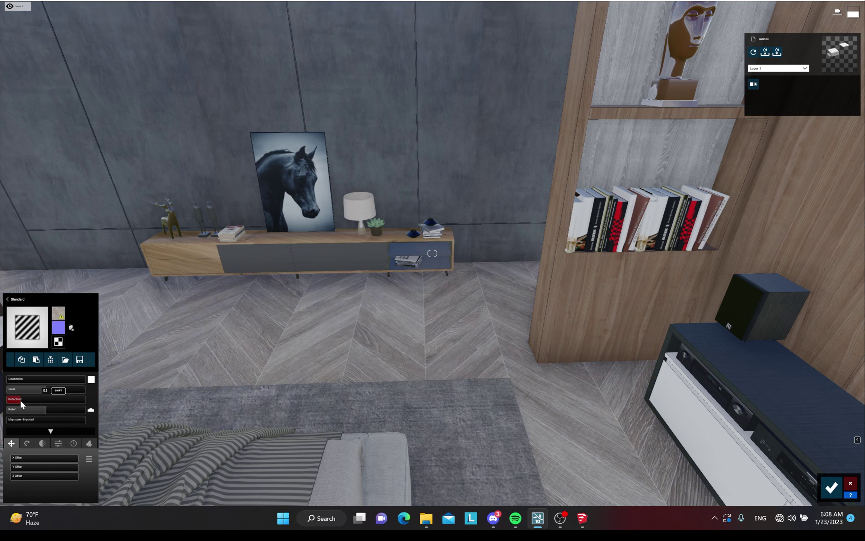
pyautogui.moveTo(21, 400); pyautogui.dragTo(26, 398)
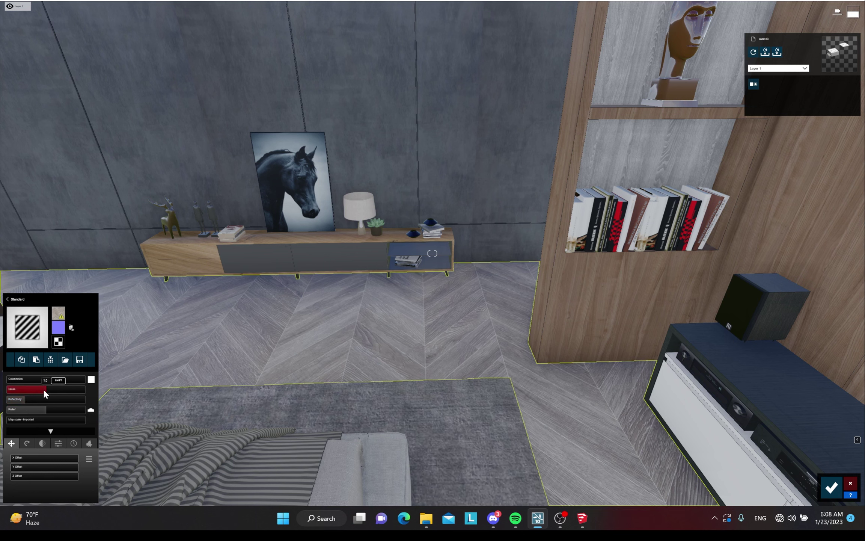
pyautogui.moveTo(43, 389)
pyautogui.mouseDown()
pyautogui.moveTo(34, 392)
pyautogui.moveTo(43, 390)
pyautogui.mouseUp()
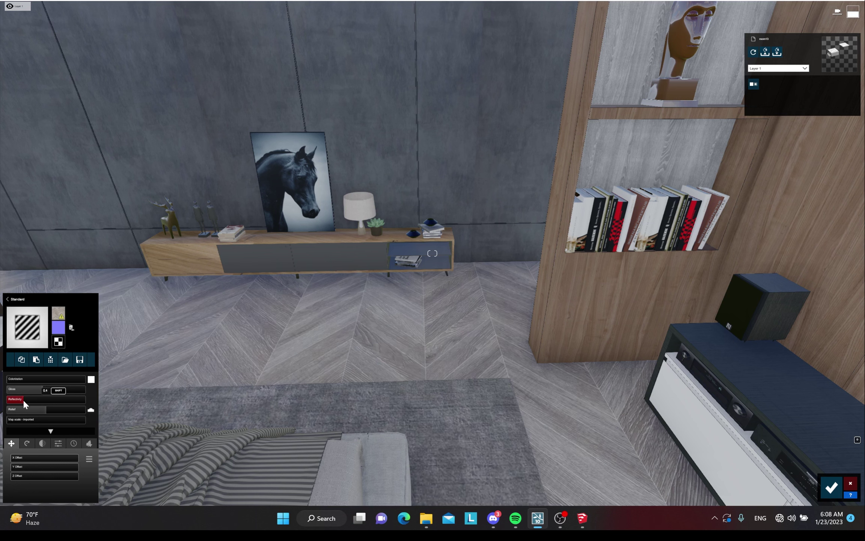
# - Reduce the gloss of the chevron wood floor slightly, judging its reflections toward the balcony door
pyautogui.moveTo(476, 354); pyautogui.dragTo(103, 249, button='right')
pyautogui.press('a')
pyautogui.press('w')
pyautogui.press('s')
pyautogui.press('s')
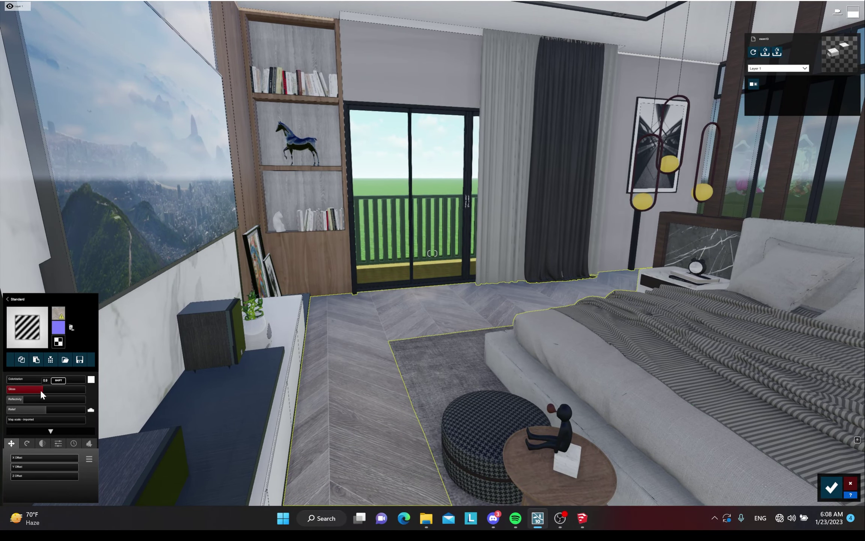
pyautogui.moveTo(40, 392); pyautogui.dragTo(34, 392)
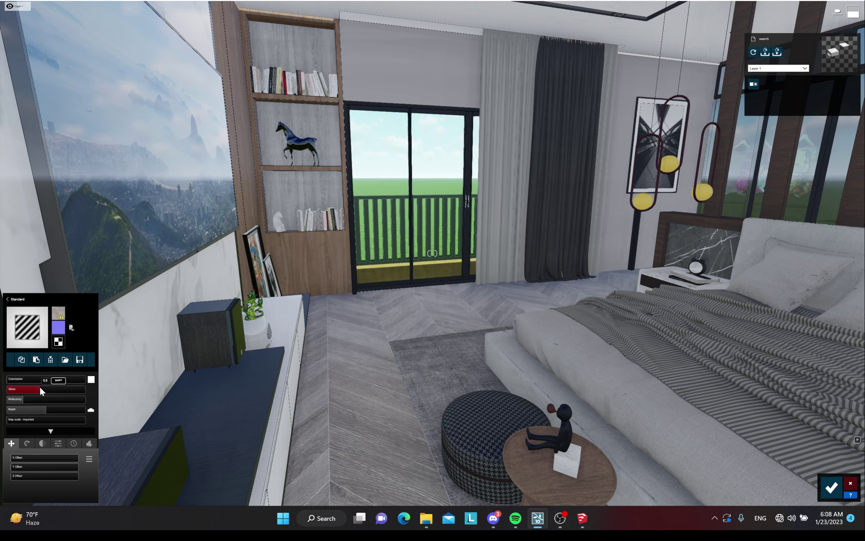
# - Assign the Standard material to the round wooden side table beside the bed, and reduce its reflectivity and gloss
pyautogui.press('w')
pyautogui.moveTo(401, 373); pyautogui.dragTo(415, 331, button='right')
pyautogui.moveTo(415, 293); pyautogui.dragTo(779, 299, button='right')
pyautogui.press('s')
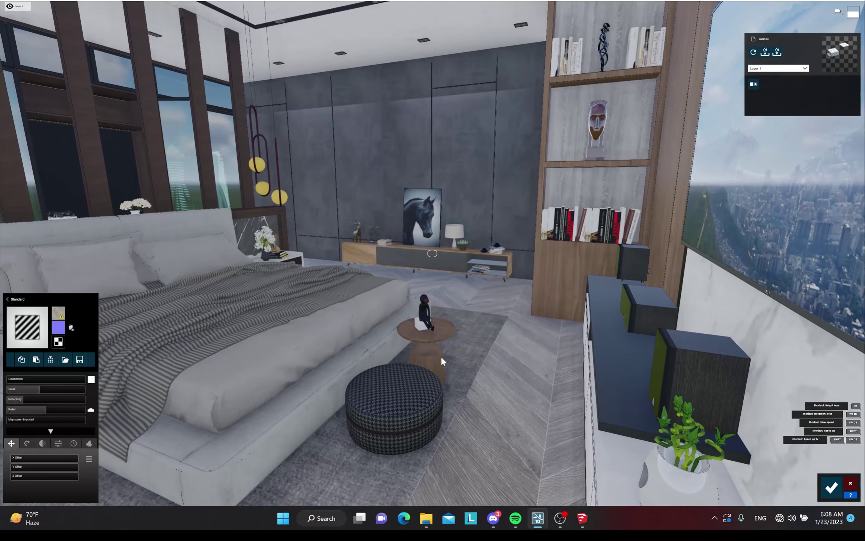
pyautogui.press('w')
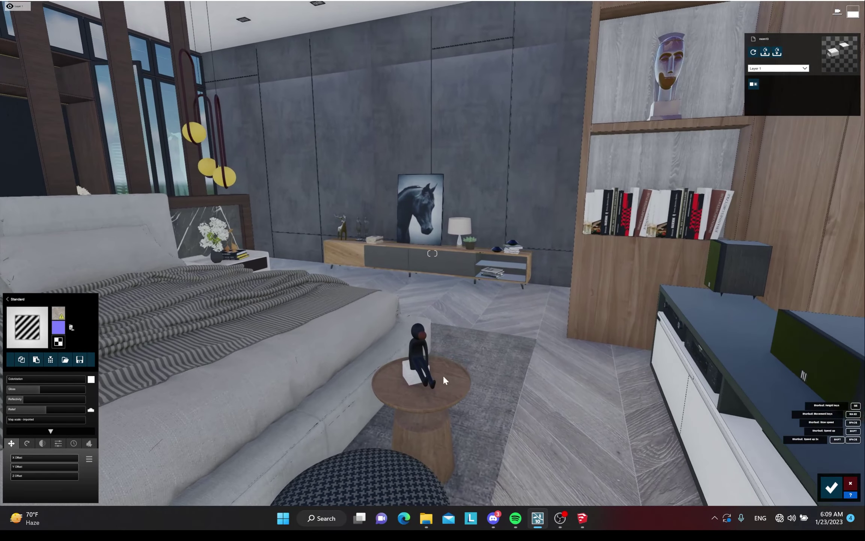
pyautogui.click(421, 408)
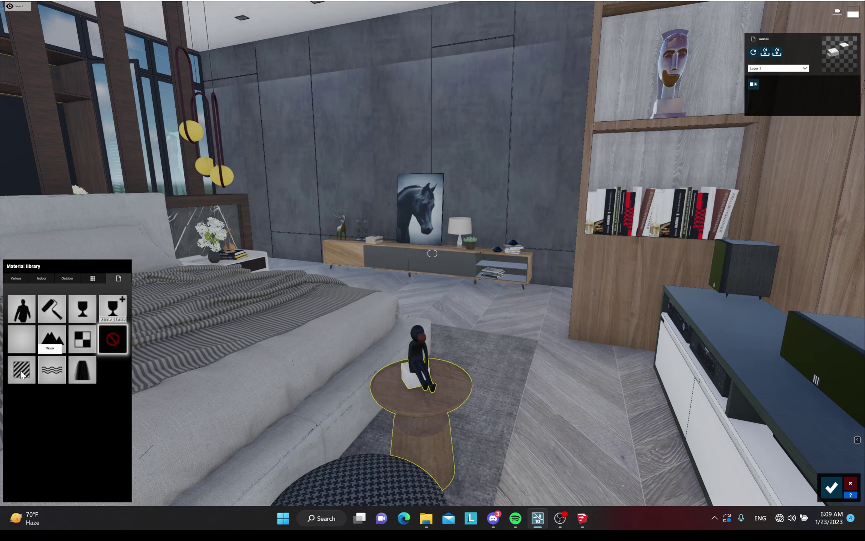
pyautogui.click(57, 367)
pyautogui.moveTo(44, 400); pyautogui.dragTo(29, 400)
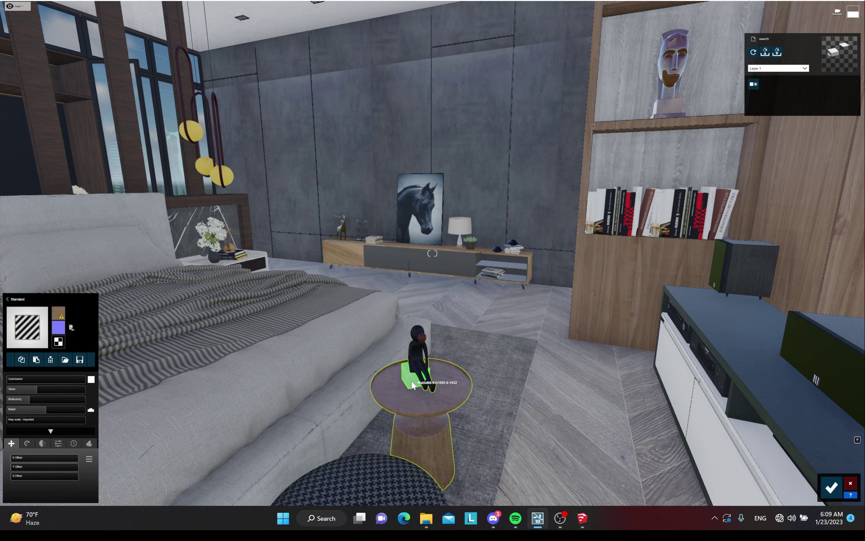
# - Assign the Standard material to the white block under the seated figurine, and reduce its reflectivity and gloss
pyautogui.click(413, 373)
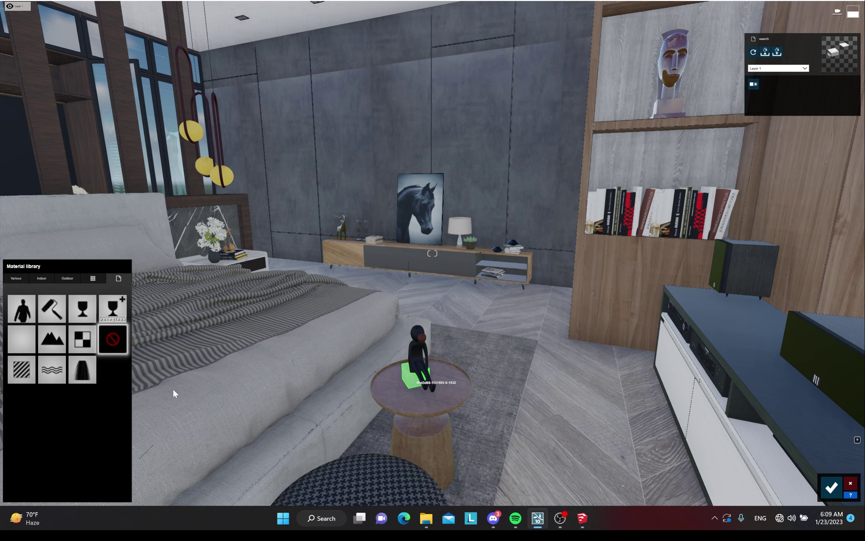
pyautogui.click(36, 364)
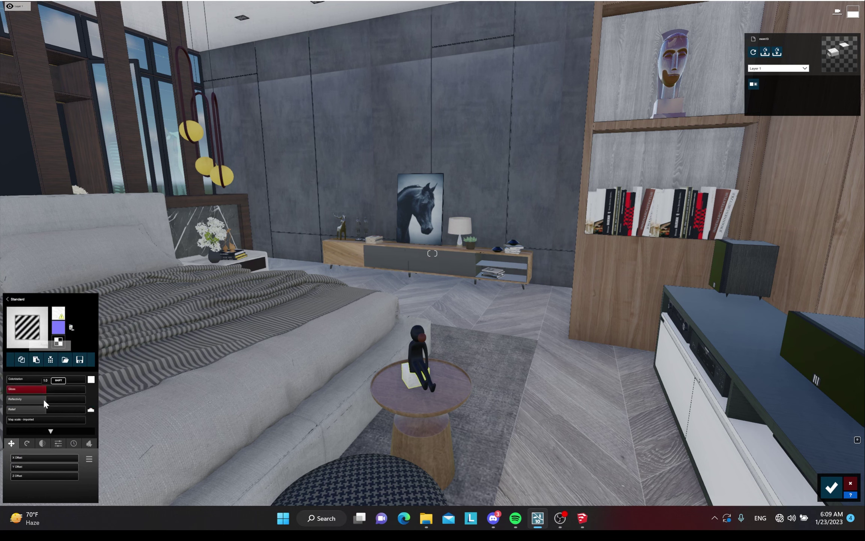
pyautogui.moveTo(28, 400); pyautogui.dragTo(40, 389)
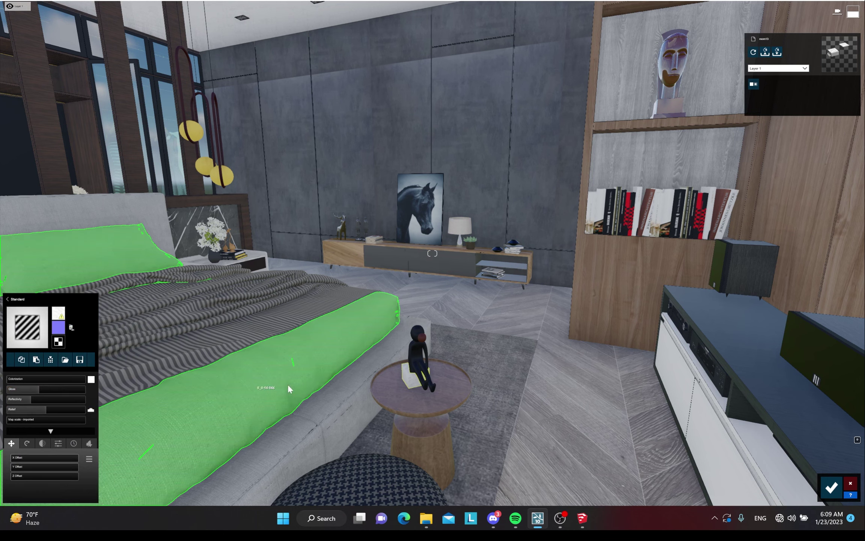
# - Assign the Standard material to the black seated figurine on the side table, and reduce its reflectivity
pyautogui.press('w')
pyautogui.moveTo(483, 403); pyautogui.dragTo(353, 361, button='right')
pyautogui.press('s')
pyautogui.press('d')
pyautogui.click(338, 351)
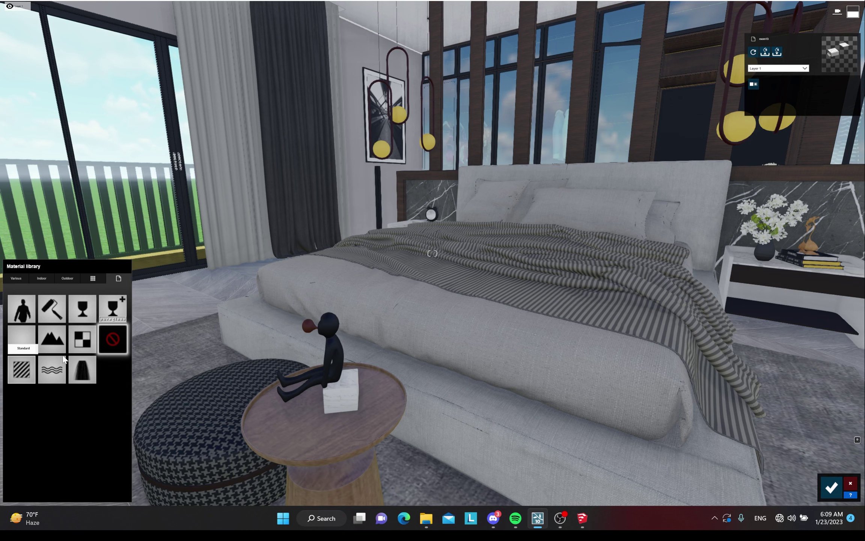
pyautogui.click(22, 369)
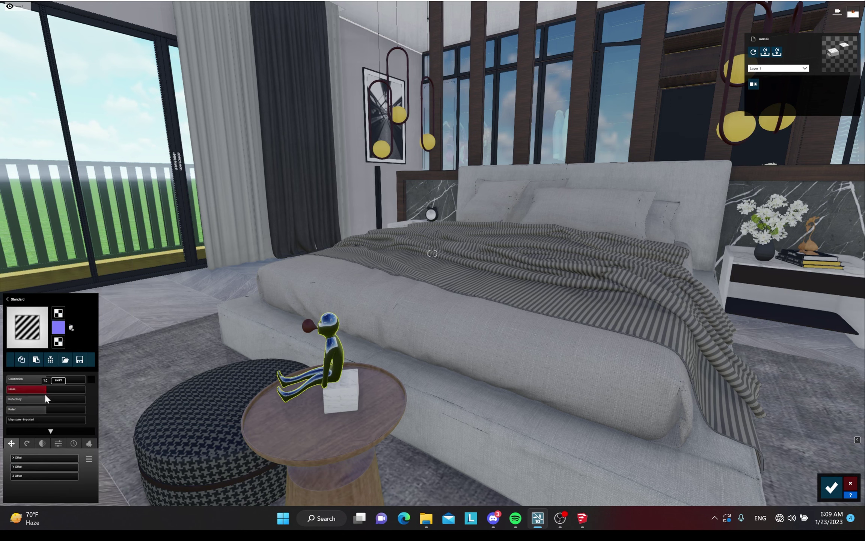
pyautogui.moveTo(38, 400); pyautogui.dragTo(28, 400)
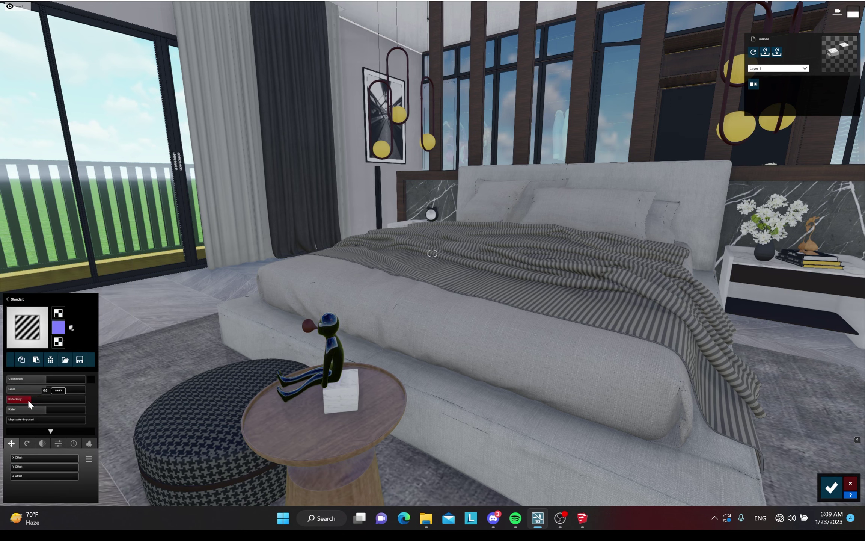
# - Assign the Standard material to the body of the alarm clock on the nightstand, and reduce its reflectivity
pyautogui.moveTo(250, 394); pyautogui.dragTo(300, 394, button='right')
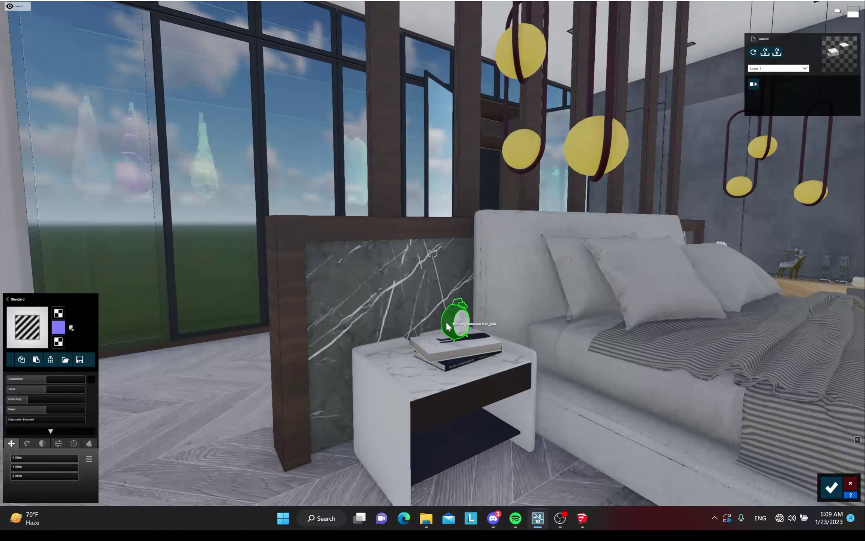
pyautogui.click(6, 300)
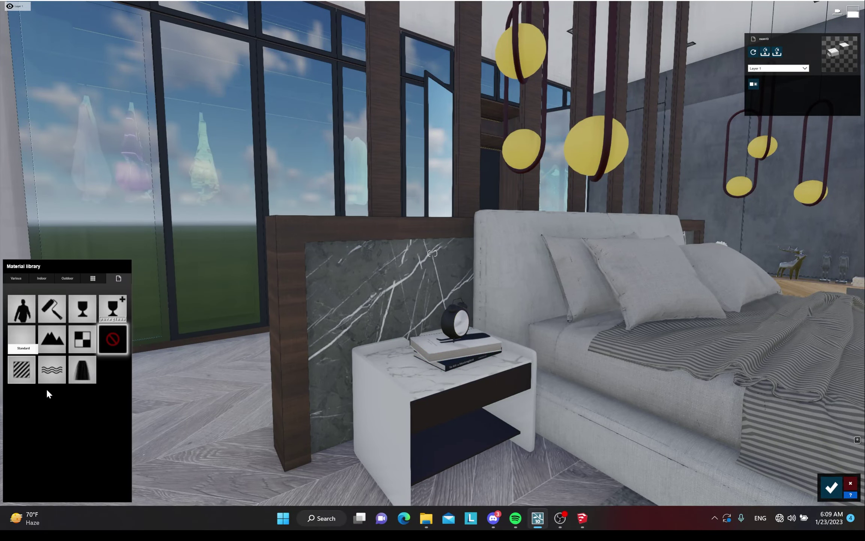
pyautogui.click(26, 373)
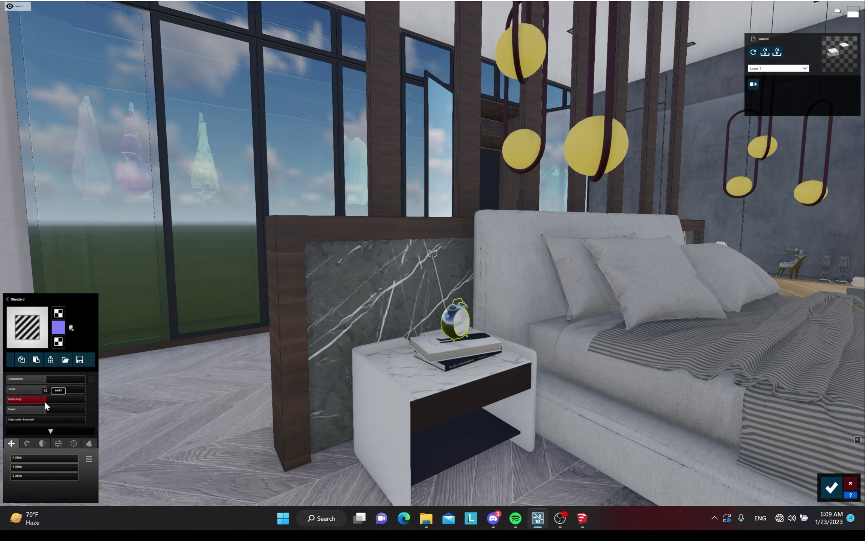
pyautogui.moveTo(44, 399)
pyautogui.mouseDown()
pyautogui.moveTo(19, 404)
pyautogui.moveTo(32, 399)
pyautogui.mouseUp()
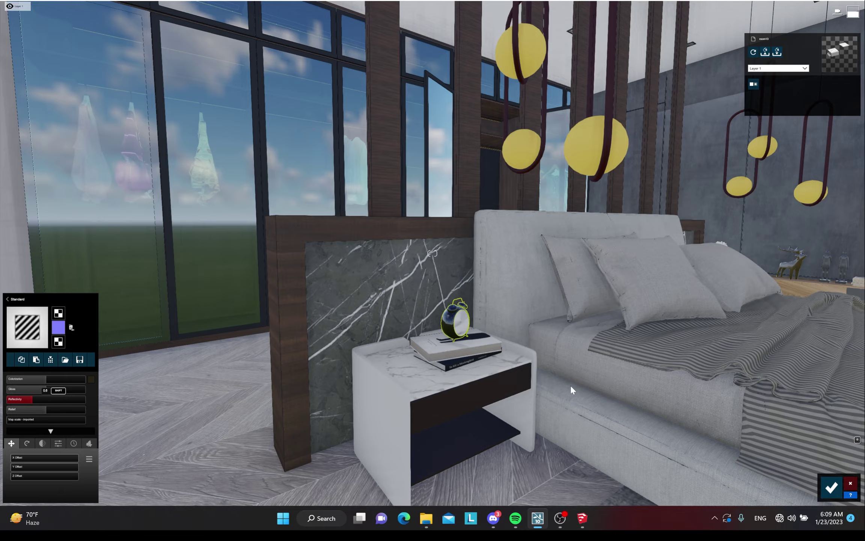
# - Assign the Standard material to the white book under the alarm clock, and adjust its reflectivity and gloss
pyautogui.press('w')
pyautogui.moveTo(487, 392); pyautogui.dragTo(413, 420, button='right')
pyautogui.press('s')
pyautogui.press('w')
pyautogui.press('w')
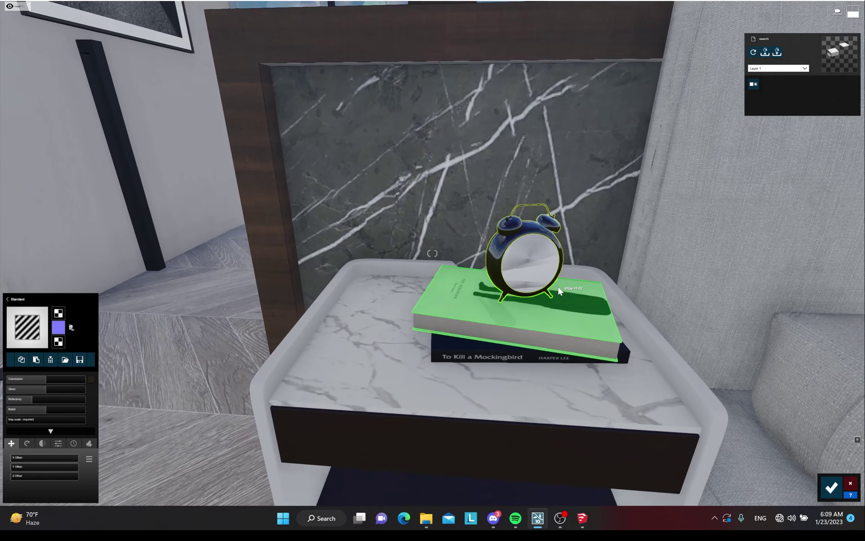
pyautogui.click(532, 322)
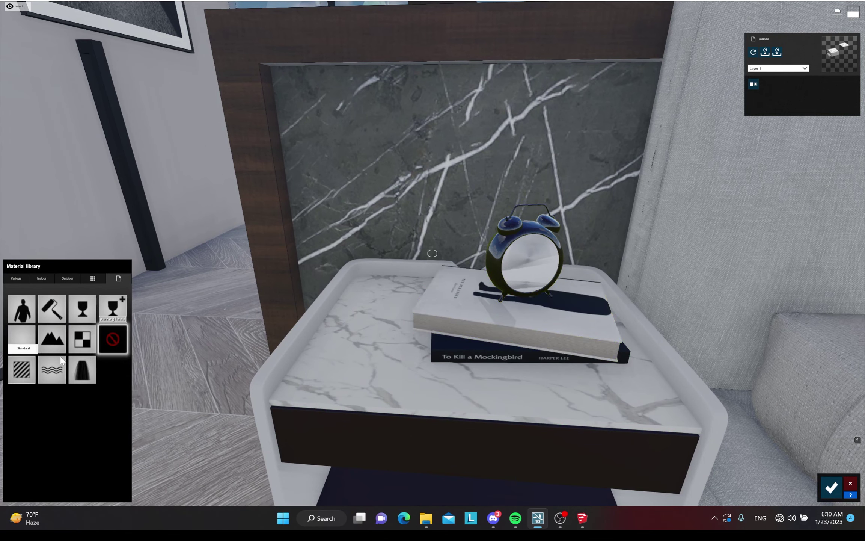
pyautogui.click(22, 368)
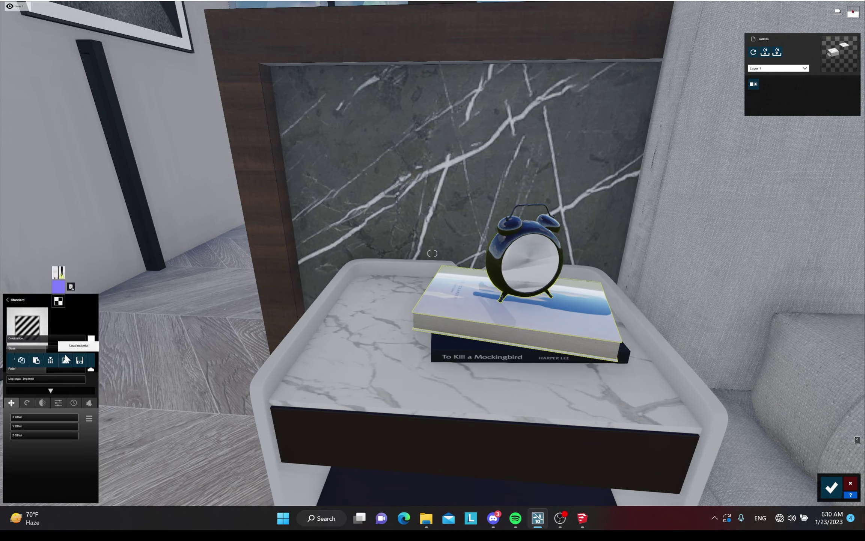
pyautogui.moveTo(40, 400); pyautogui.dragTo(30, 402)
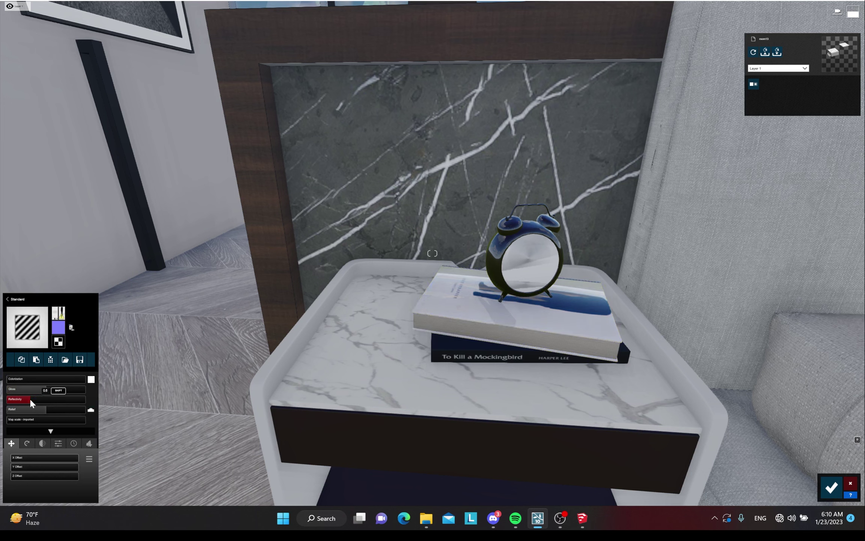
pyautogui.click(43, 390)
# - Assign the Standard material to the book To Kill a Mockingbird on the nightstand, and reduce its reflectivity
pyautogui.click(459, 353)
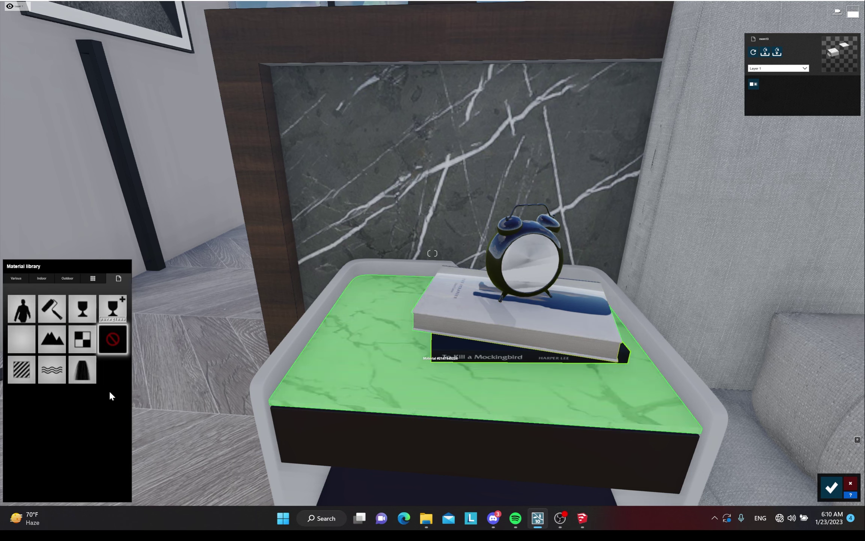
pyautogui.click(21, 366)
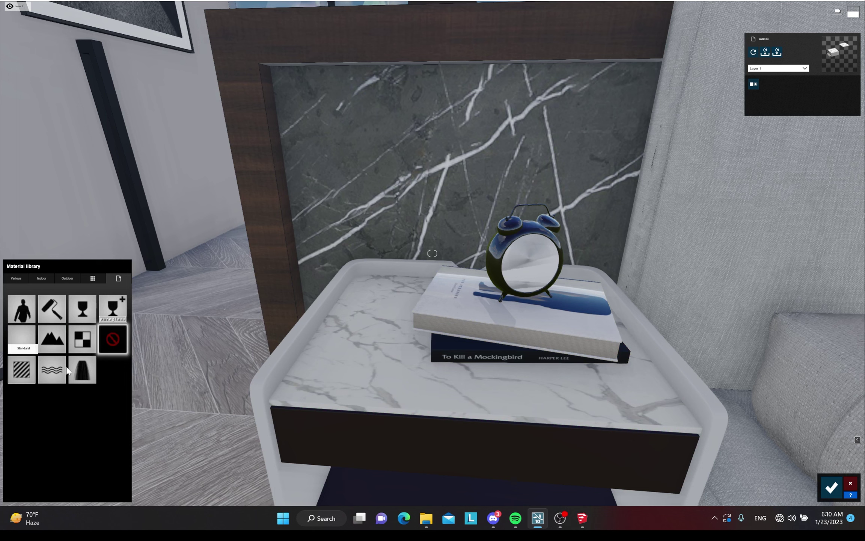
pyautogui.click(21, 369)
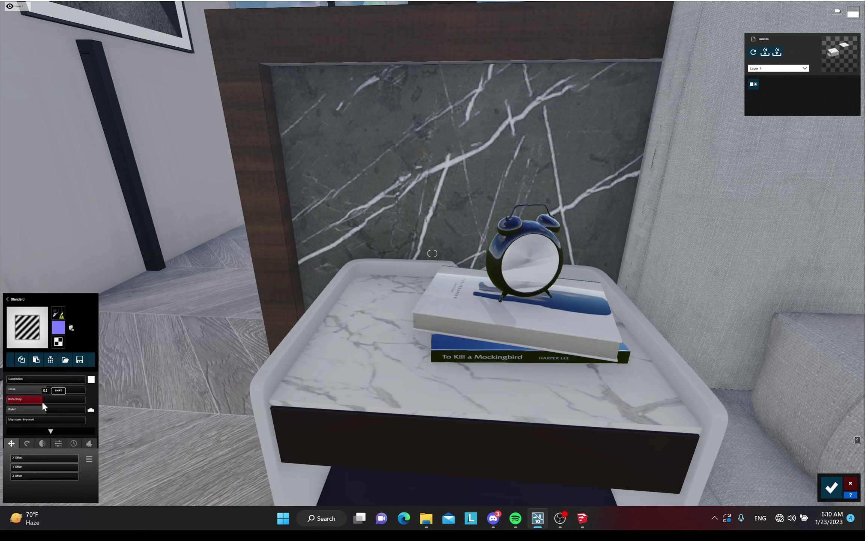
pyautogui.moveTo(42, 401)
pyautogui.mouseDown()
pyautogui.moveTo(27, 401)
pyautogui.moveTo(33, 399)
pyautogui.mouseUp()
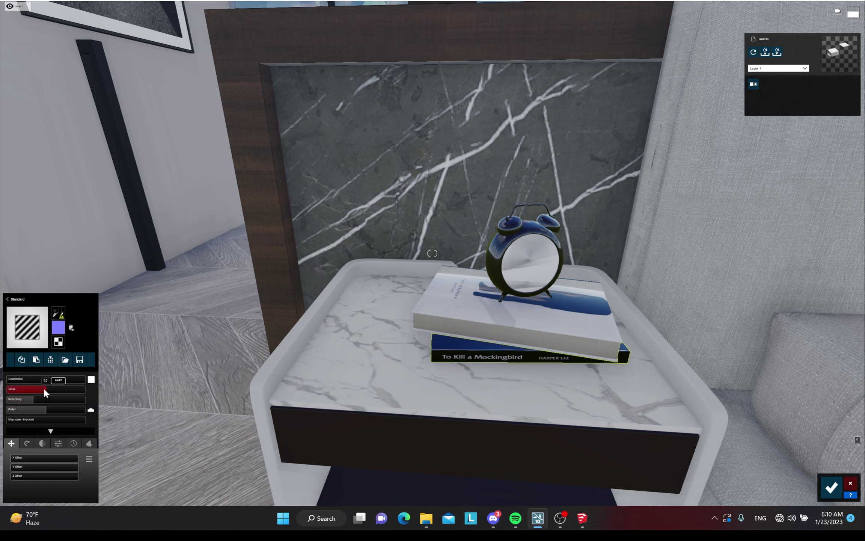
# - Assign the Standard material to the nightstand's marble top and to its dark drawer front and shelf, reducing the reflectivity of both
pyautogui.click(376, 395)
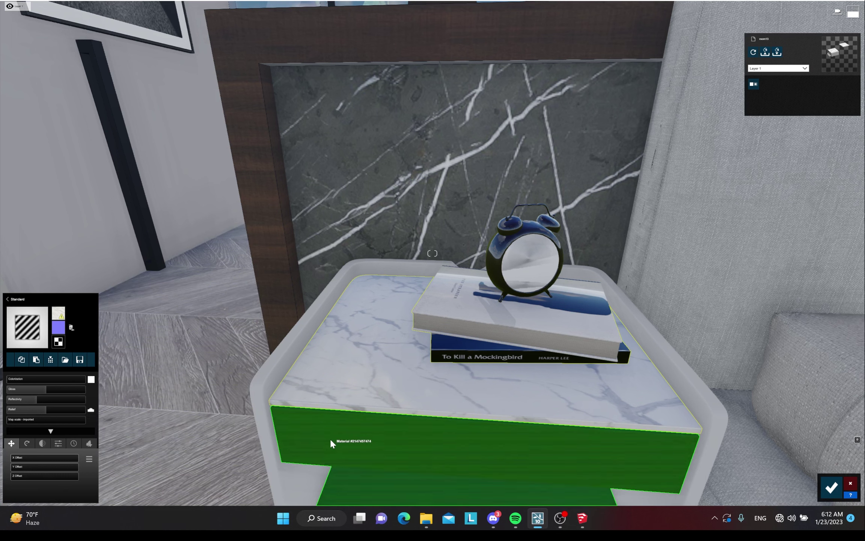
pyautogui.click(330, 442)
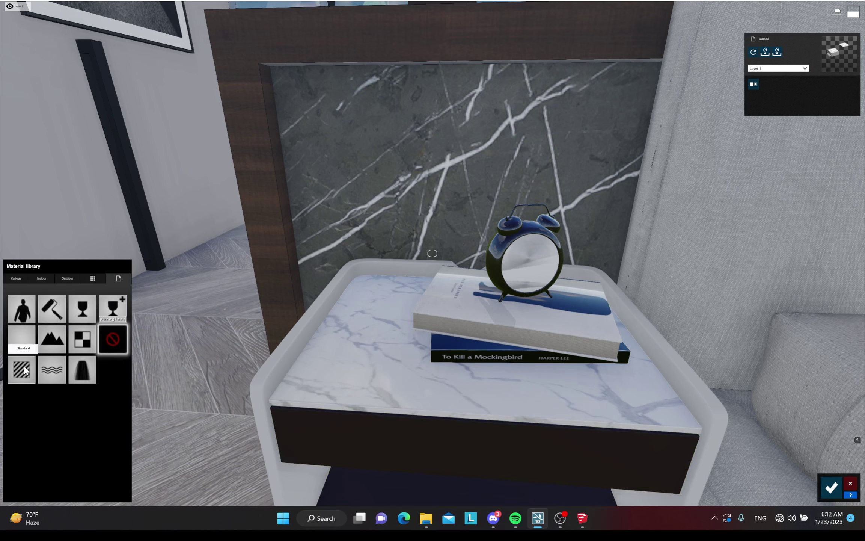
pyautogui.click(27, 377)
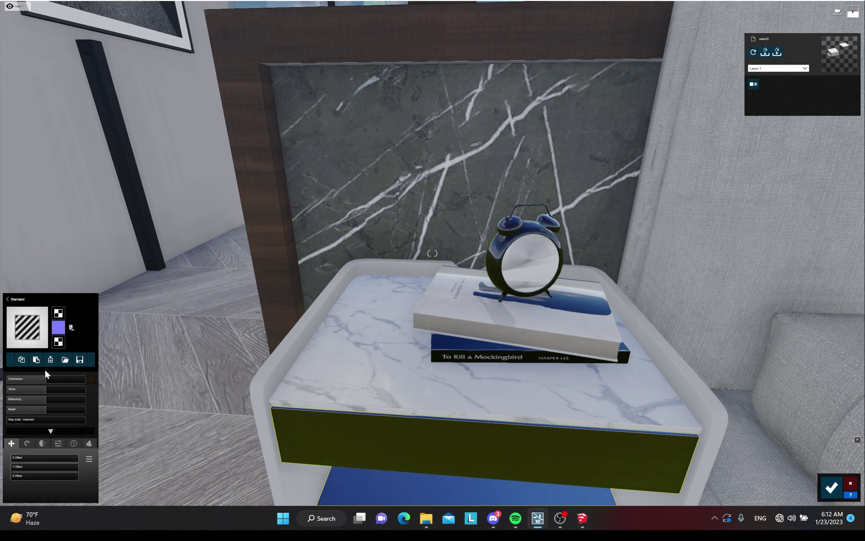
pyautogui.moveTo(38, 399)
pyautogui.mouseDown()
pyautogui.moveTo(17, 401)
pyautogui.moveTo(29, 396)
pyautogui.mouseUp()
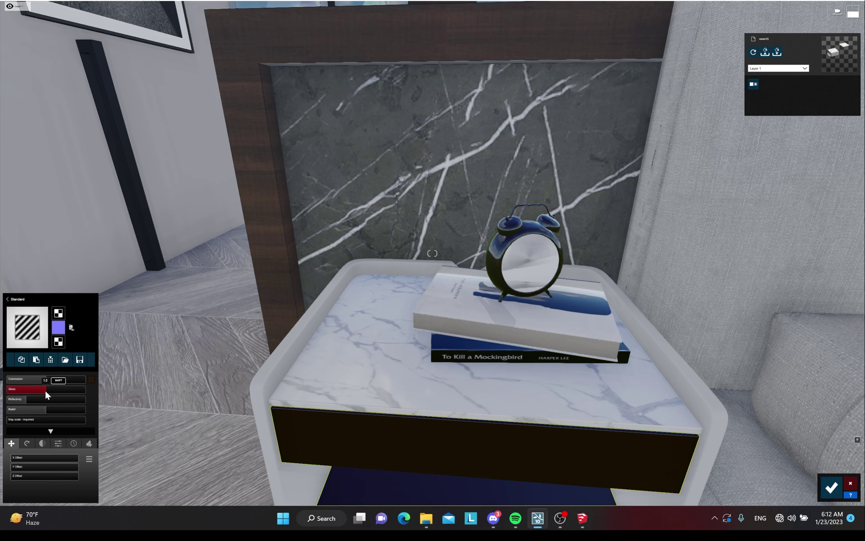
# - Slightly reduce the gloss of the nightstand's dark drawer front, then assign the Standard material to its white frame with less reflectivity and gloss
pyautogui.moveTo(45, 389); pyautogui.dragTo(38, 393)
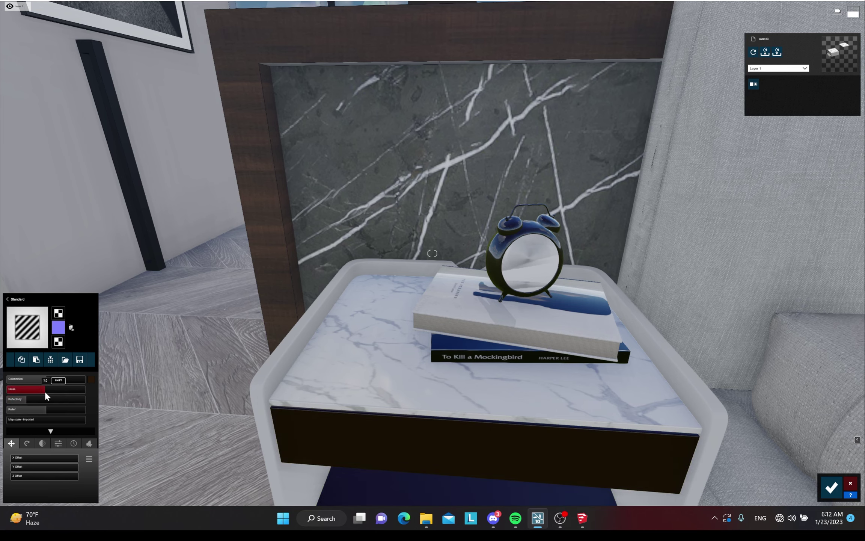
pyautogui.press('s')
pyautogui.press('a')
pyautogui.moveTo(463, 416); pyautogui.dragTo(484, 377, button='right')
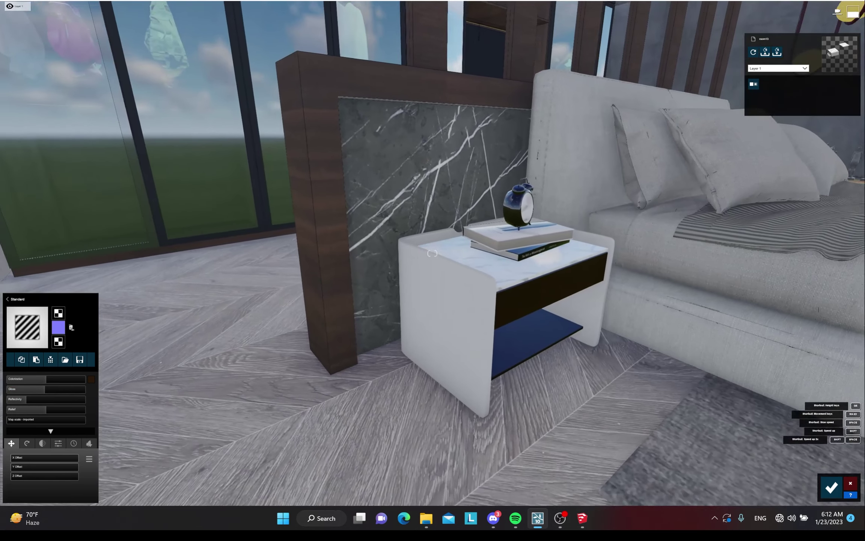
pyautogui.click(455, 340)
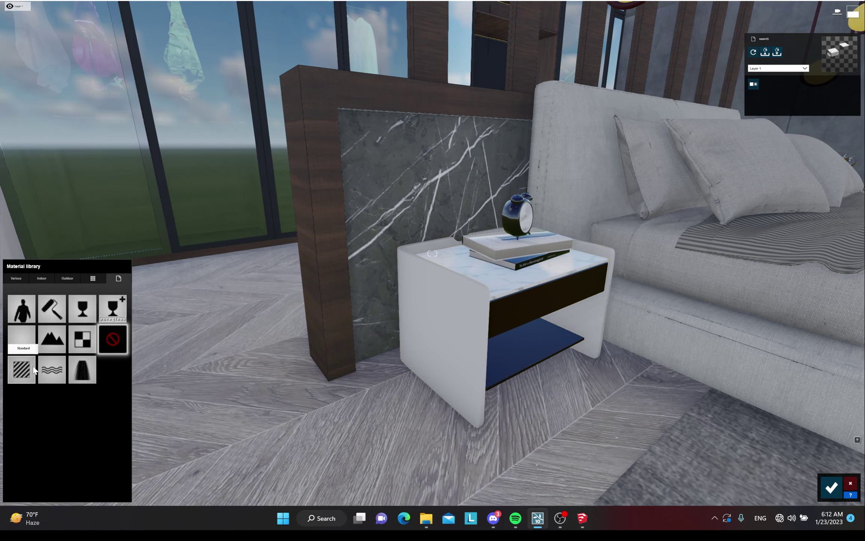
pyautogui.click(42, 365)
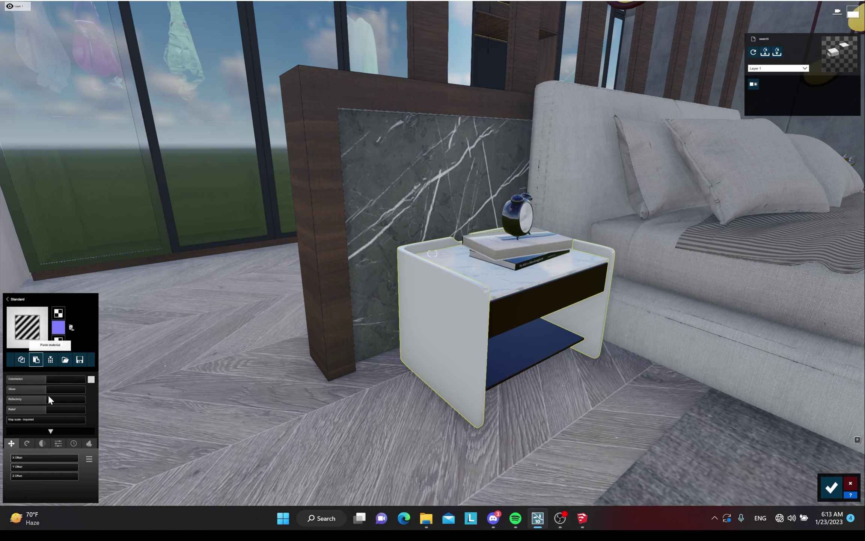
pyautogui.moveTo(39, 397)
pyautogui.mouseDown()
pyautogui.moveTo(29, 398)
pyautogui.moveTo(40, 389)
pyautogui.mouseUp()
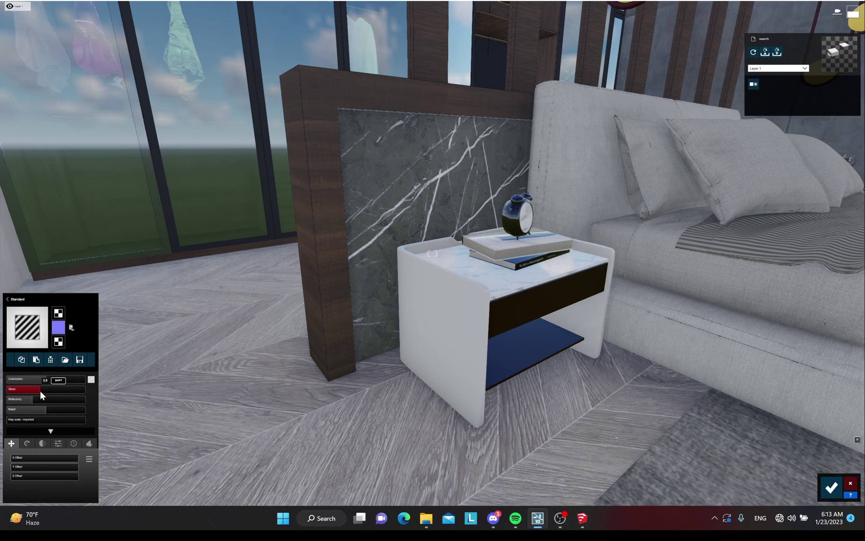
# - Assign the Standard material to the dark flower vase on the other nightstand, lowering its reflectivity to about 0.7 and reducing its gloss
pyautogui.press('d')
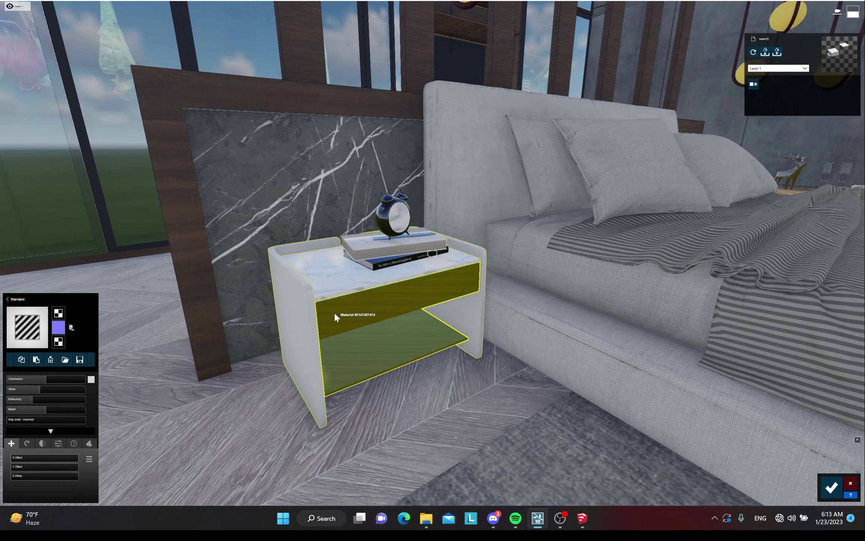
pyautogui.moveTo(335, 314); pyautogui.dragTo(285, 291, button='right')
pyautogui.press('a')
pyautogui.press('d')
pyautogui.press('d')
pyautogui.press('w')
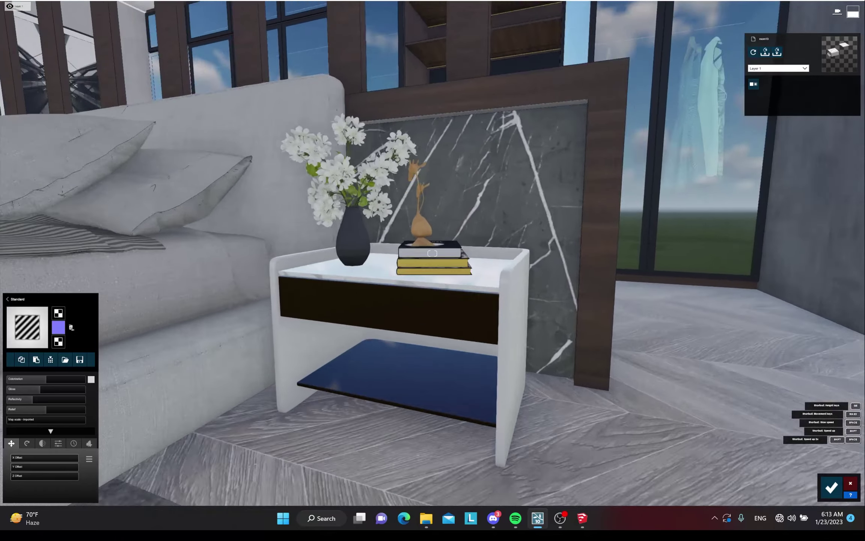
pyautogui.press('w')
pyautogui.click(358, 237)
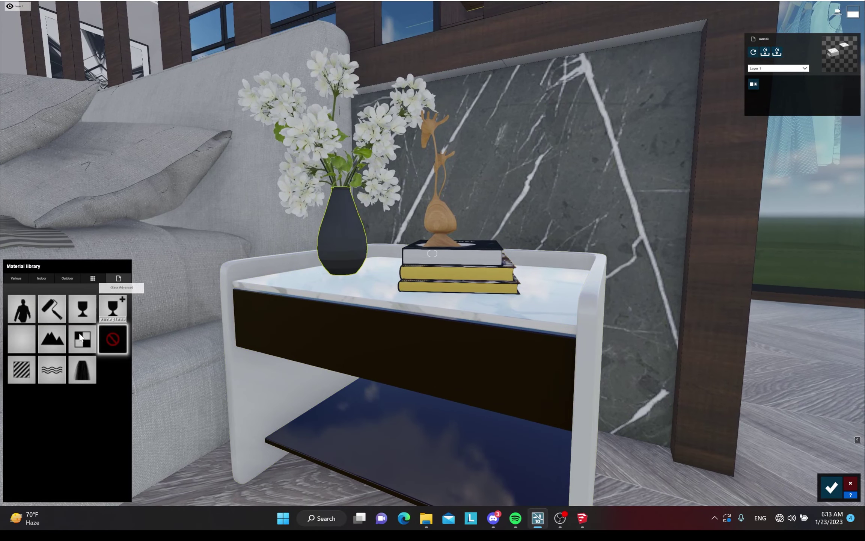
pyautogui.click(45, 366)
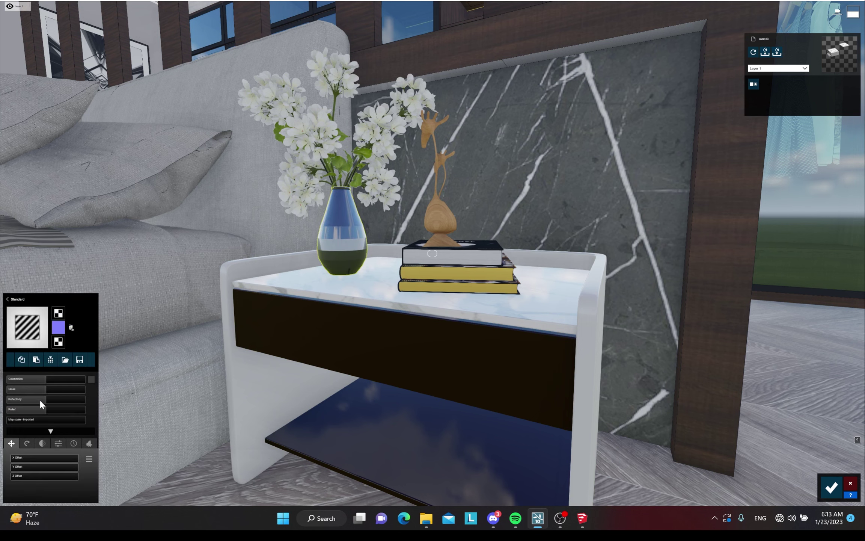
pyautogui.moveTo(42, 399); pyautogui.dragTo(38, 400)
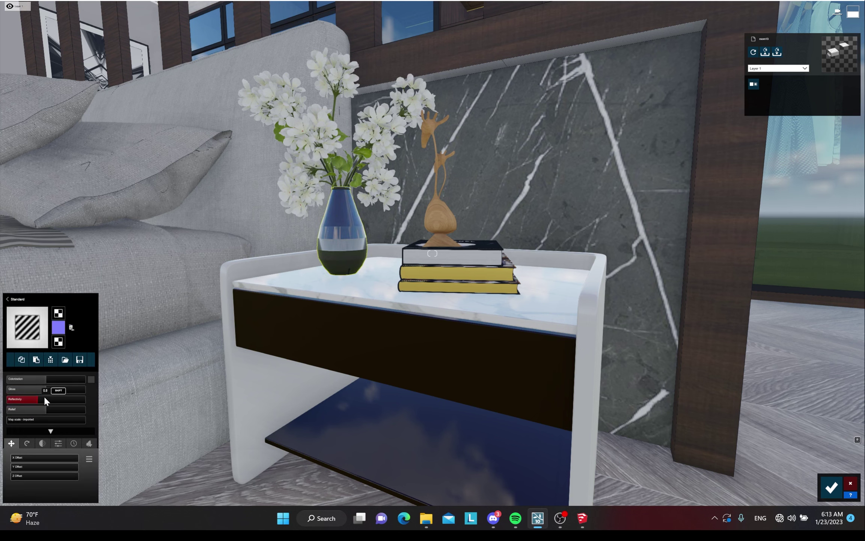
pyautogui.click(43, 390)
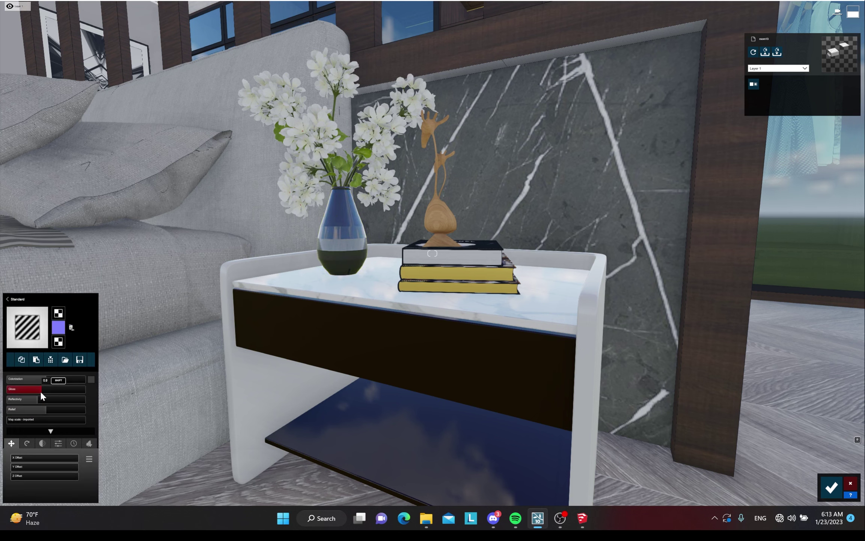
pyautogui.click(35, 397)
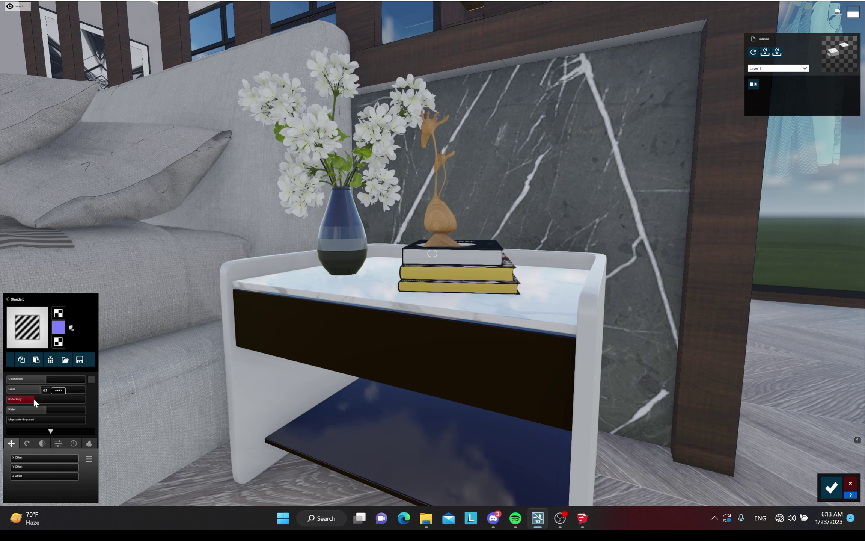
pyautogui.click(44, 390)
pyautogui.moveTo(38, 388); pyautogui.dragTo(36, 389)
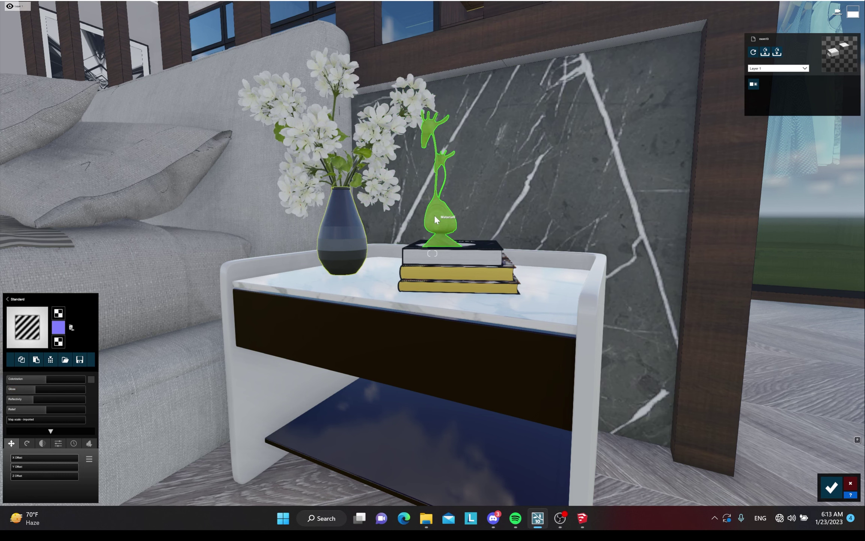
# - Assign the Standard material to the wooden giraffe figurine and the top book beneath it, reducing the reflectivity and gloss of both
pyautogui.click(434, 214)
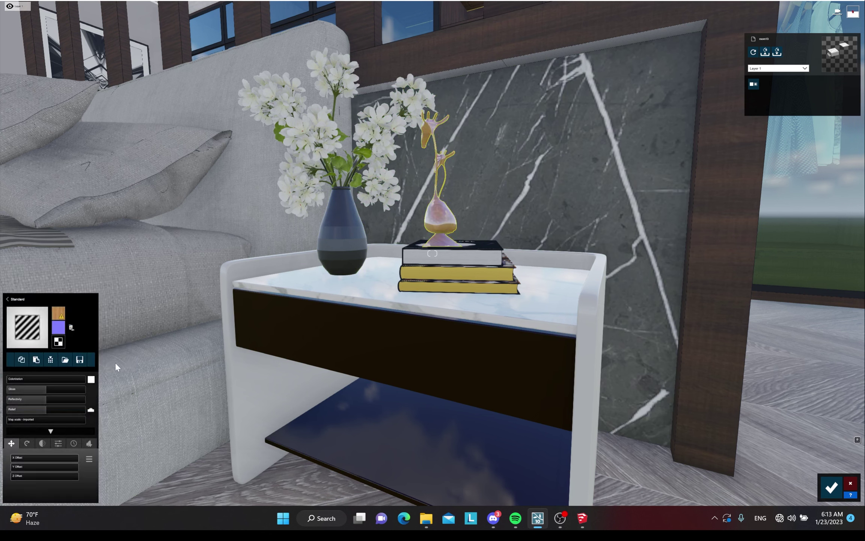
pyautogui.moveTo(44, 400)
pyautogui.mouseDown()
pyautogui.moveTo(26, 400)
pyautogui.moveTo(38, 387)
pyautogui.mouseUp()
pyautogui.click(464, 245)
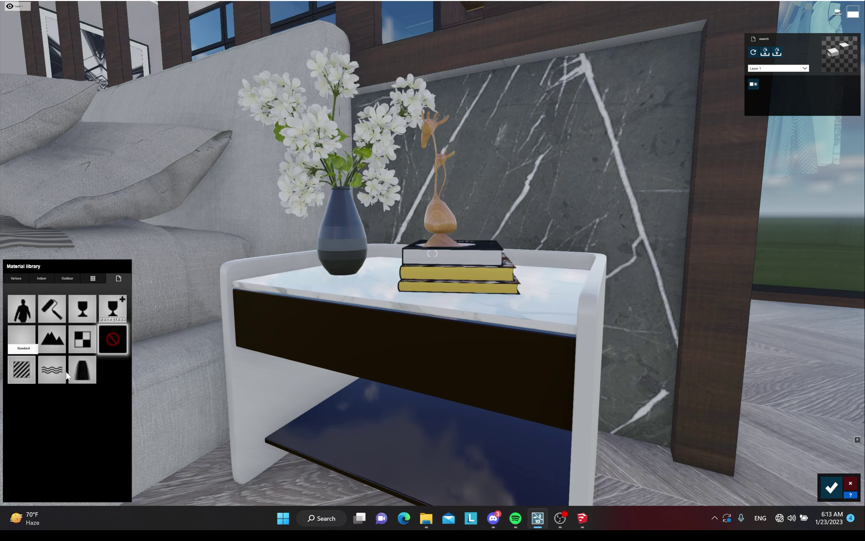
pyautogui.click(63, 373)
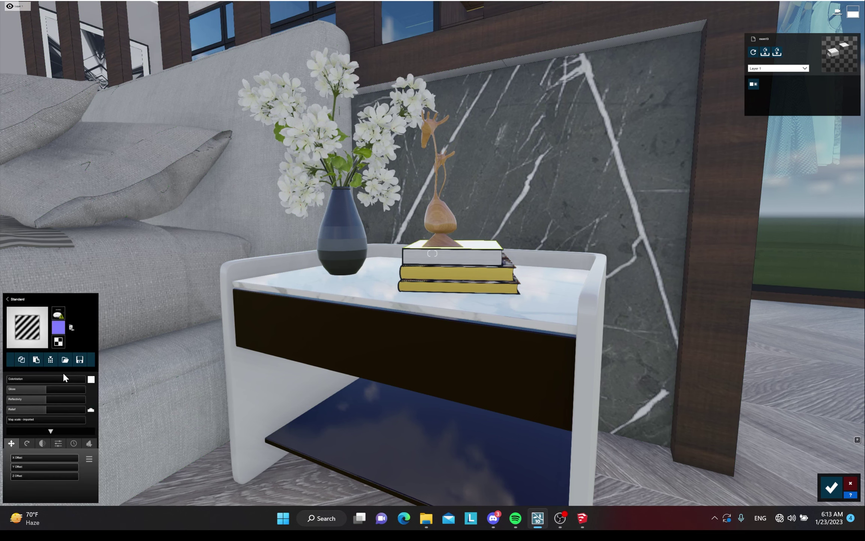
pyautogui.moveTo(40, 398); pyautogui.dragTo(26, 399)
# - Assign the Standard material to the lower books under the Chanel book, reducing their reflectivity and gloss
pyautogui.moveTo(323, 336); pyautogui.dragTo(188, 377, button='right')
pyautogui.press('w')
pyautogui.press('s')
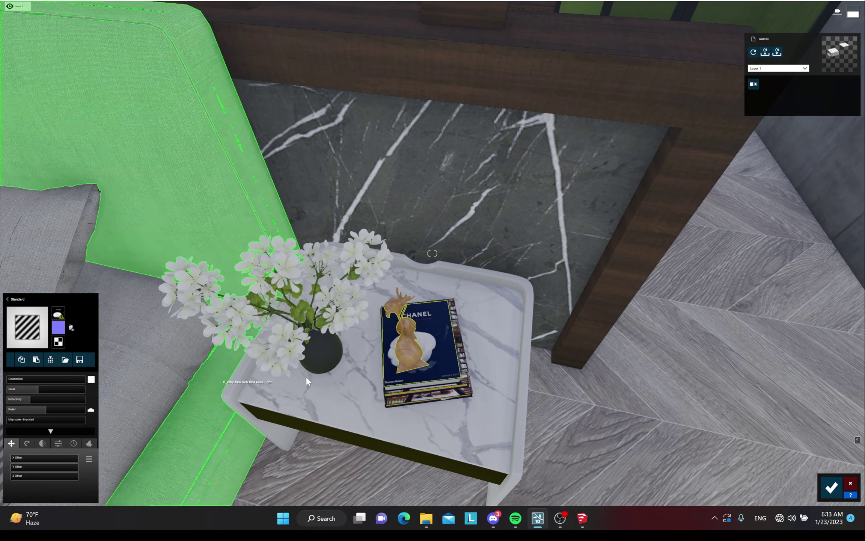
pyautogui.click(461, 354)
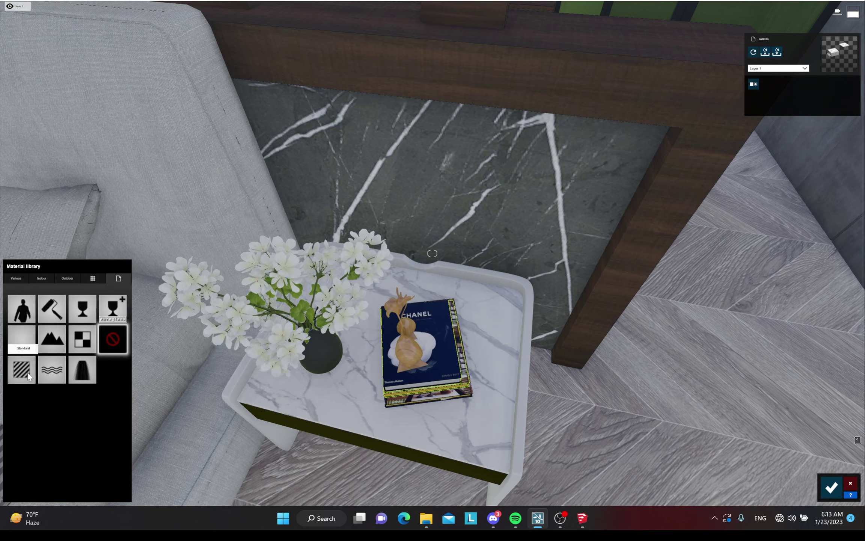
pyautogui.click(56, 371)
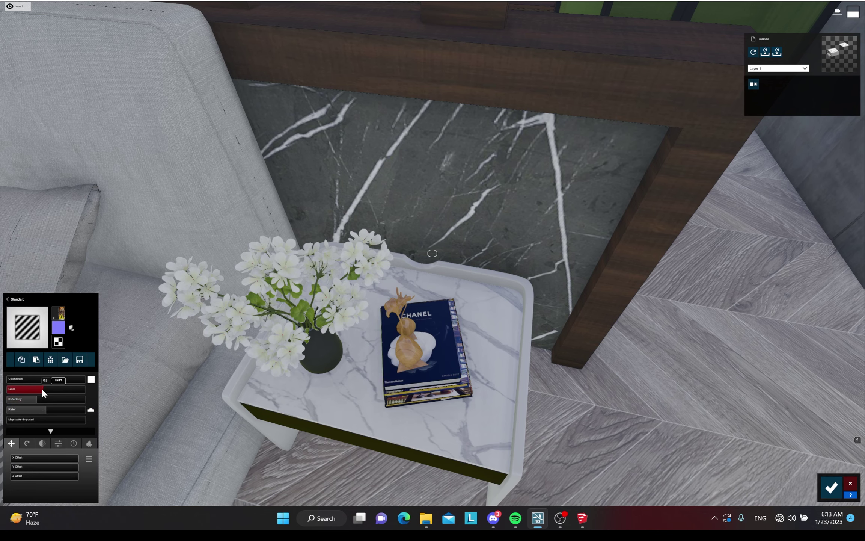
# - Assign the Standard material to the dark wood of the slats and wardrobe, lowering its reflectivity to about 0.2 and reducing its gloss
pyautogui.press('s')
pyautogui.moveTo(551, 306); pyautogui.dragTo(573, 277, button='right')
pyautogui.press('s')
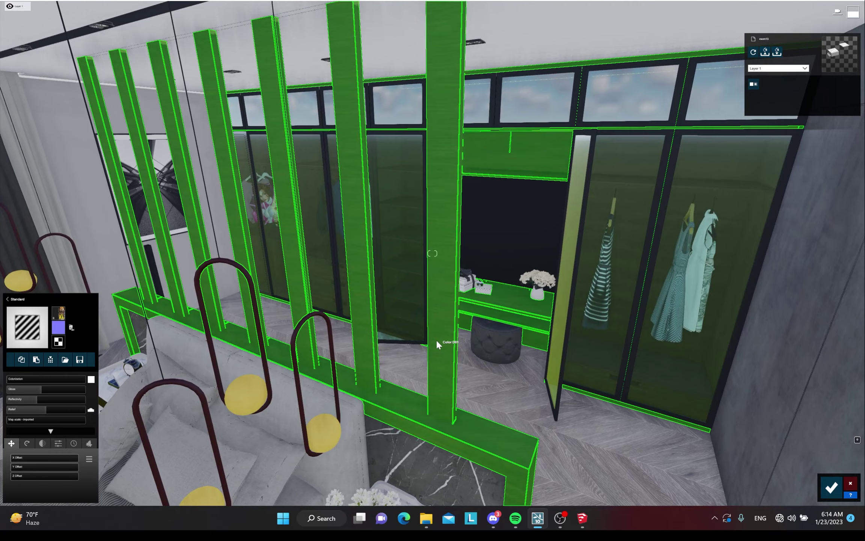
pyautogui.click(436, 341)
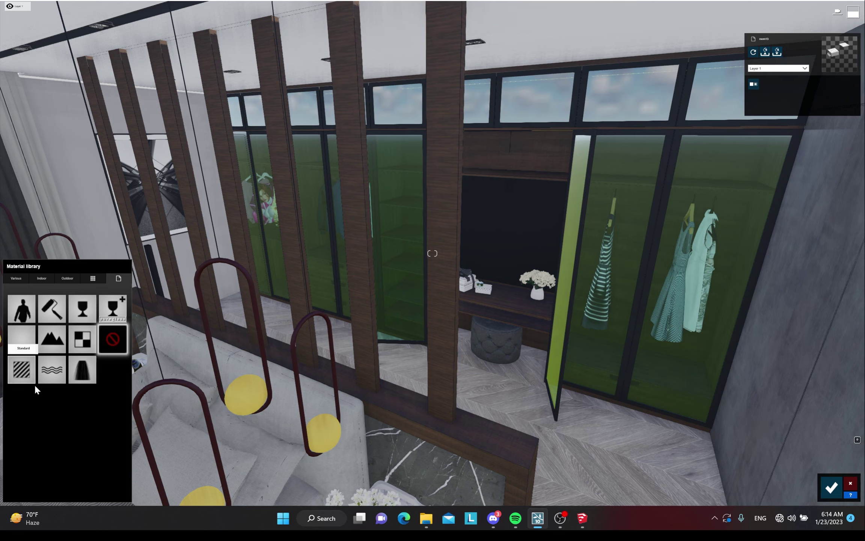
pyautogui.click(35, 382)
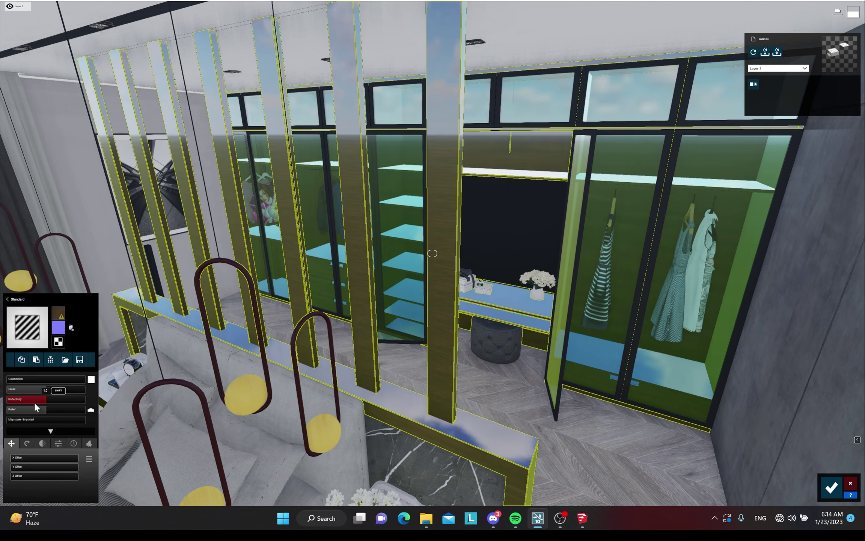
pyautogui.moveTo(34, 402); pyautogui.dragTo(15, 403)
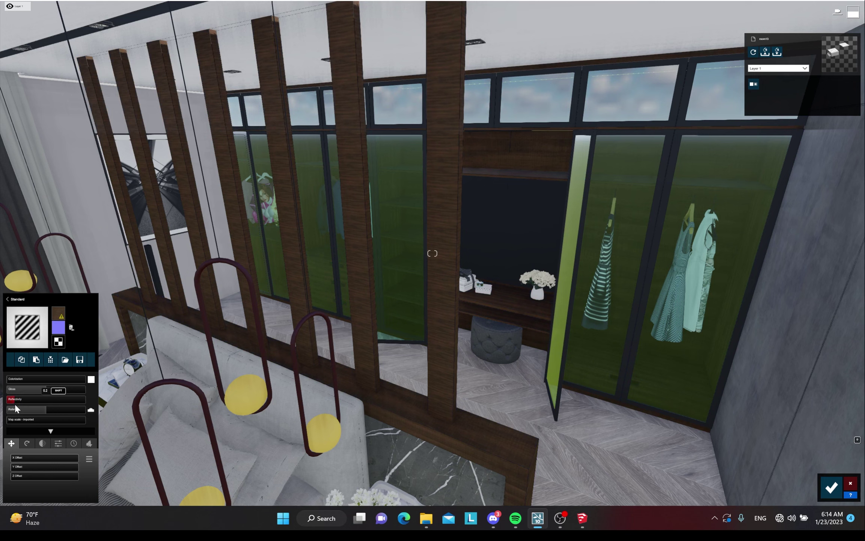
pyautogui.click(45, 390)
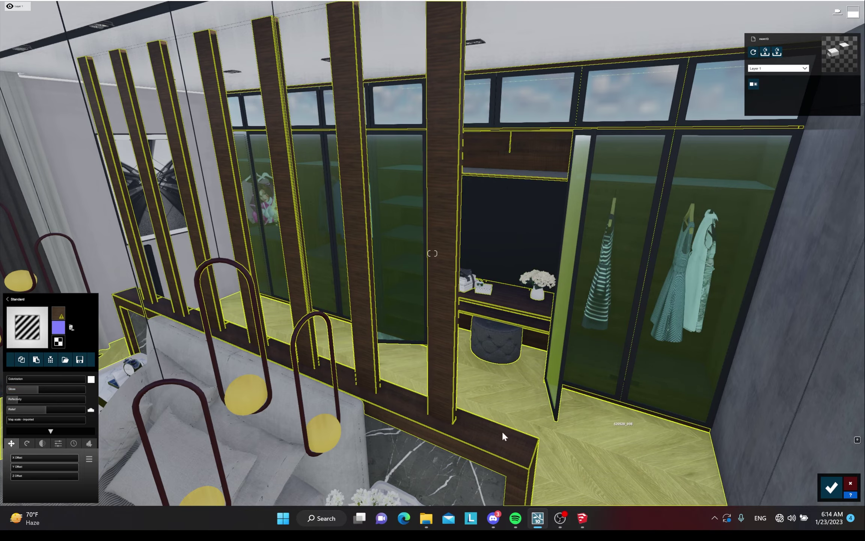
# - Assign the Standard material to the dark marble panel behind the nightstand, reducing its reflectivity and gloss
pyautogui.press('s')
pyautogui.moveTo(498, 432); pyautogui.dragTo(477, 333, button='right')
pyautogui.press('w')
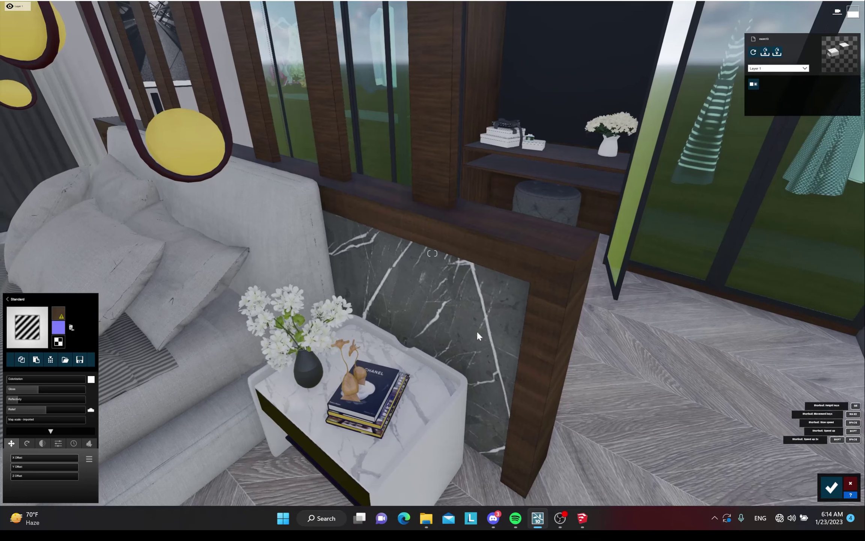
pyautogui.click(441, 288)
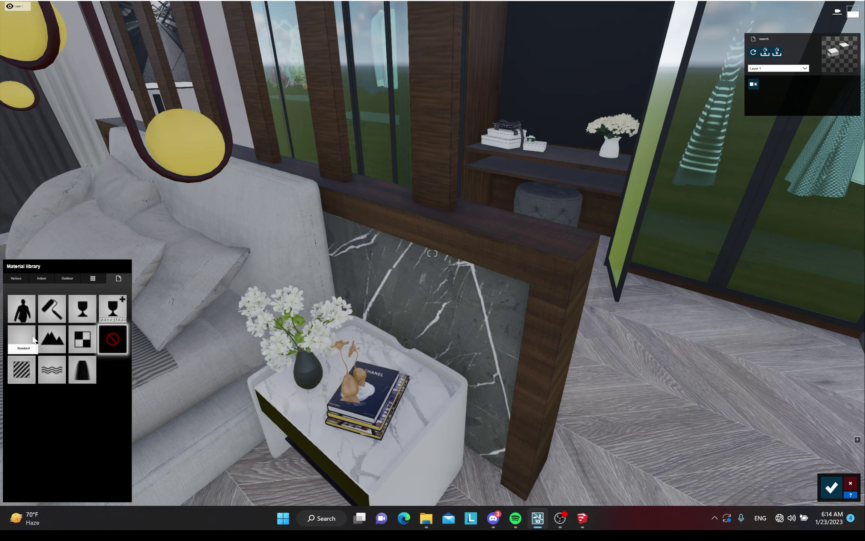
pyautogui.click(20, 376)
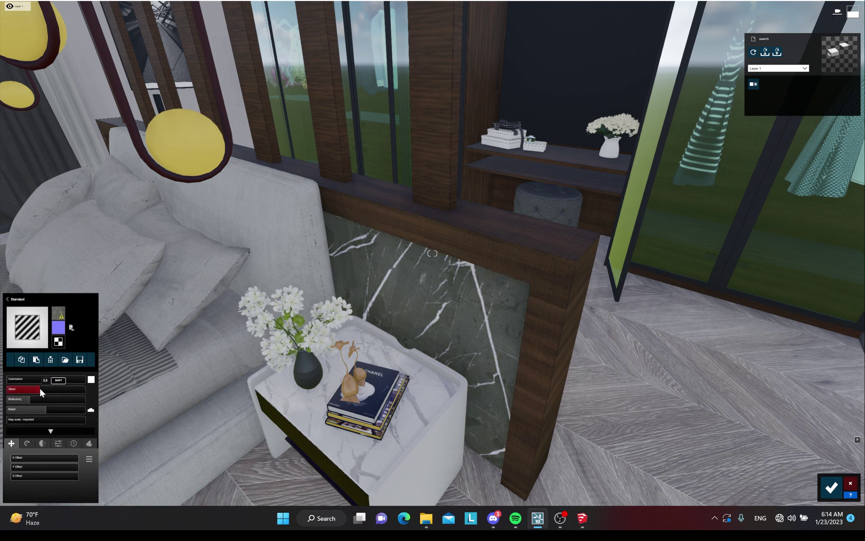
# - Assign the Standard material to the dark red loop frames of the pendant lamps, reducing their reflectivity and gloss
pyautogui.moveTo(396, 251)
pyautogui.mouseDown(button='right')
pyautogui.moveTo(270, 244)
pyautogui.moveTo(368, 236)
pyautogui.moveTo(345, 238)
pyautogui.moveTo(419, 245)
pyautogui.moveTo(400, 247)
pyautogui.mouseUp(button='right')
pyautogui.press('s')
pyautogui.press('w')
pyautogui.press('a')
pyautogui.press('a')
pyautogui.press('d')
pyautogui.moveTo(347, 286); pyautogui.dragTo(417, 196, button='right')
pyautogui.press('d')
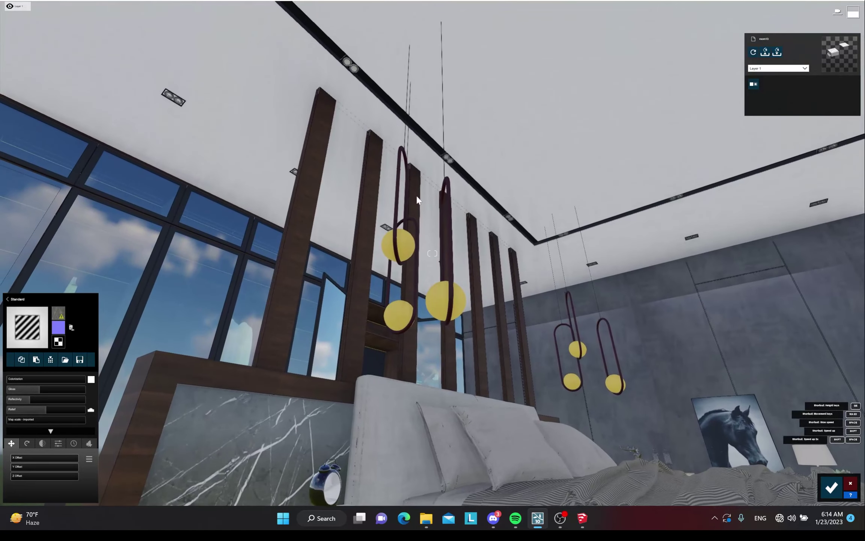
pyautogui.click(398, 190)
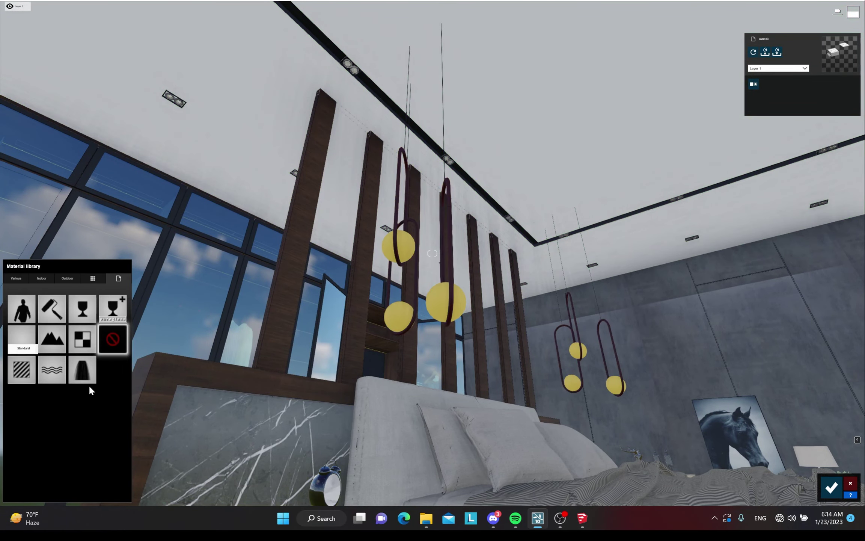
pyautogui.click(80, 371)
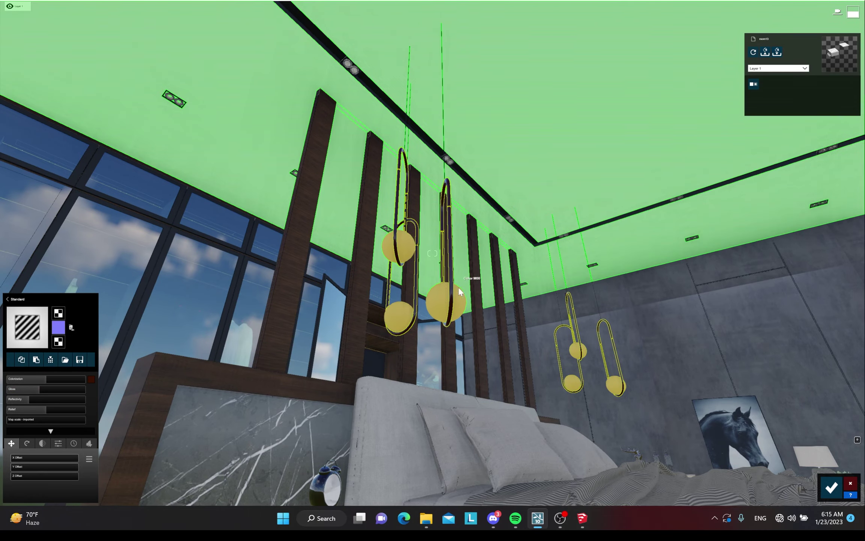
# - Assign the Standard material to the dark frames of the glass wardrobe doors, reducing their reflectivity and slightly lowering their gloss
pyautogui.press('d')
pyautogui.moveTo(459, 288)
pyautogui.mouseDown(button='right')
pyautogui.moveTo(443, 291)
pyautogui.moveTo(437, 259)
pyautogui.mouseUp(button='right')
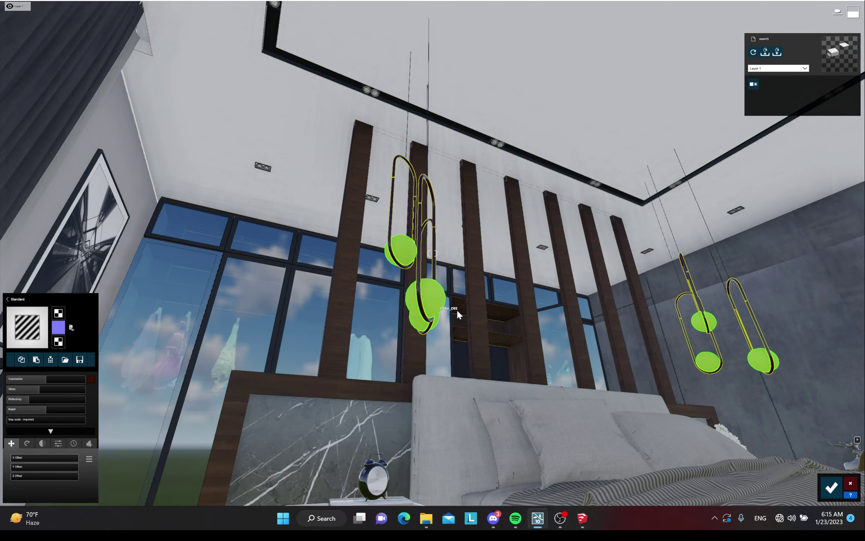
pyautogui.press('s')
pyautogui.moveTo(457, 310)
pyautogui.mouseDown(button='right')
pyautogui.moveTo(410, 317)
pyautogui.moveTo(458, 316)
pyautogui.moveTo(449, 314)
pyautogui.mouseUp(button='right')
pyautogui.press('w')
pyautogui.press('w')
pyautogui.press('w')
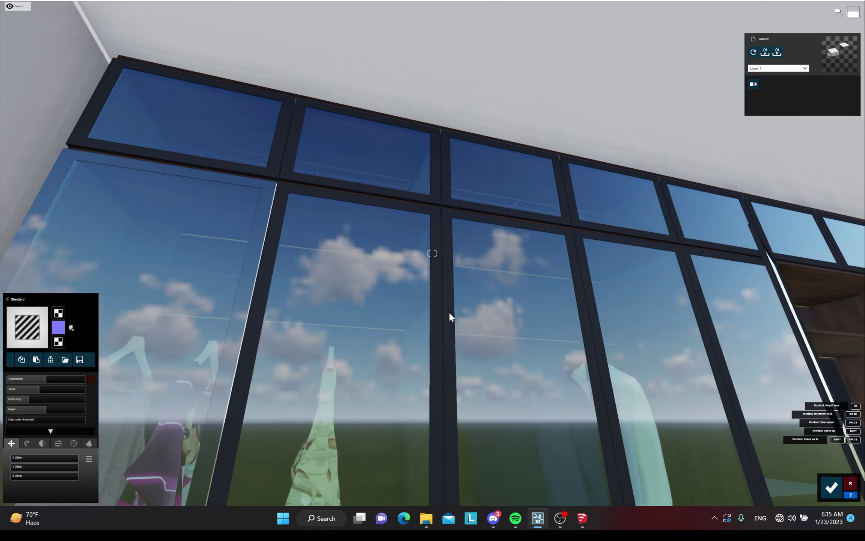
pyautogui.press('w')
pyautogui.click(434, 294)
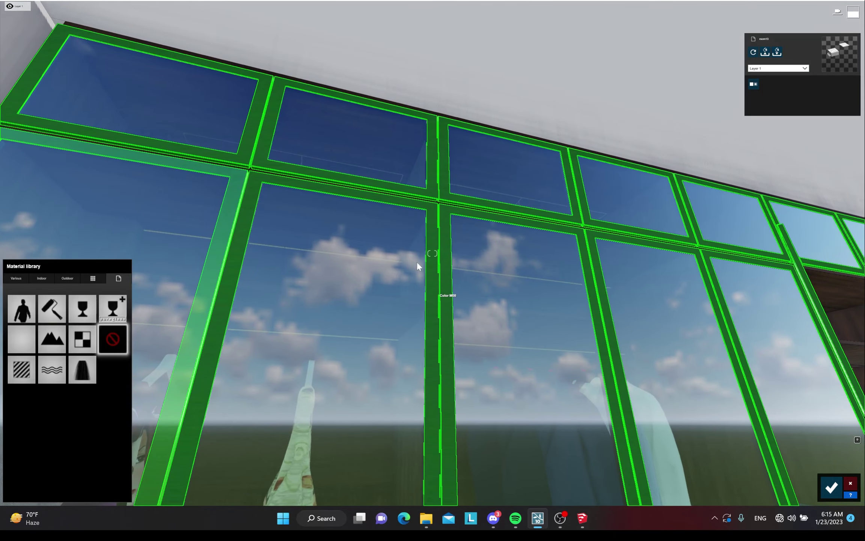
pyautogui.moveTo(416, 261); pyautogui.dragTo(367, 221, button='right')
pyautogui.press('w')
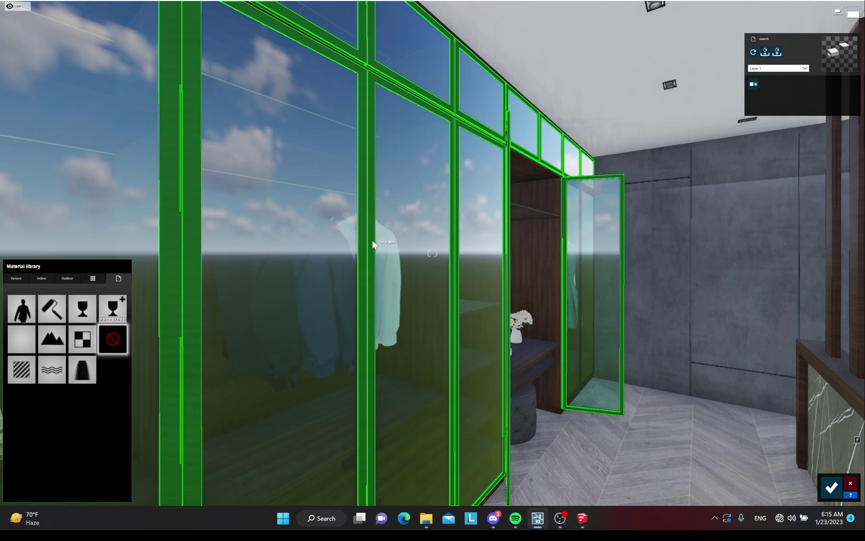
pyautogui.click(39, 368)
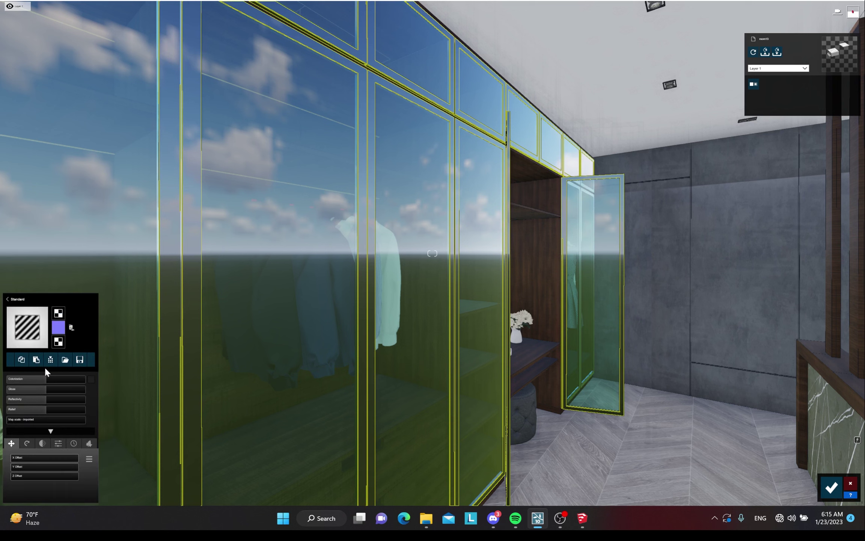
pyautogui.moveTo(43, 398)
pyautogui.mouseDown()
pyautogui.moveTo(24, 401)
pyautogui.moveTo(37, 388)
pyautogui.mouseUp()
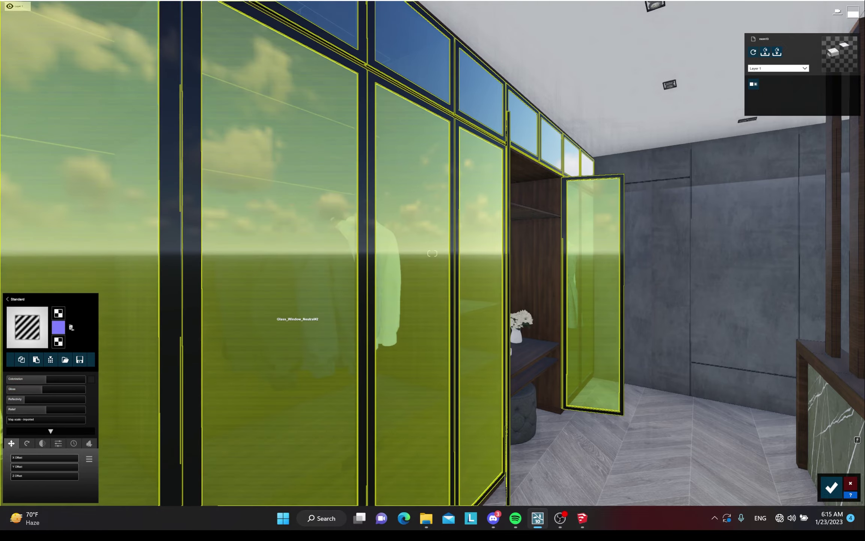
# - Examine the glass wardrobe and the adjoining wall with the framed picture and curtains from several viewpoints
pyautogui.moveTo(295, 323); pyautogui.dragTo(166, 319, button='right')
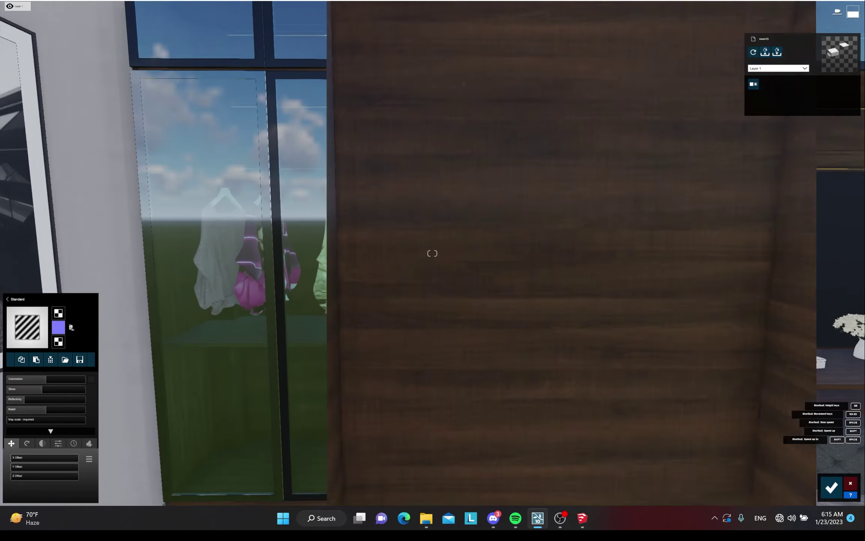
pyautogui.press('s')
pyautogui.press('a')
pyautogui.press('w')
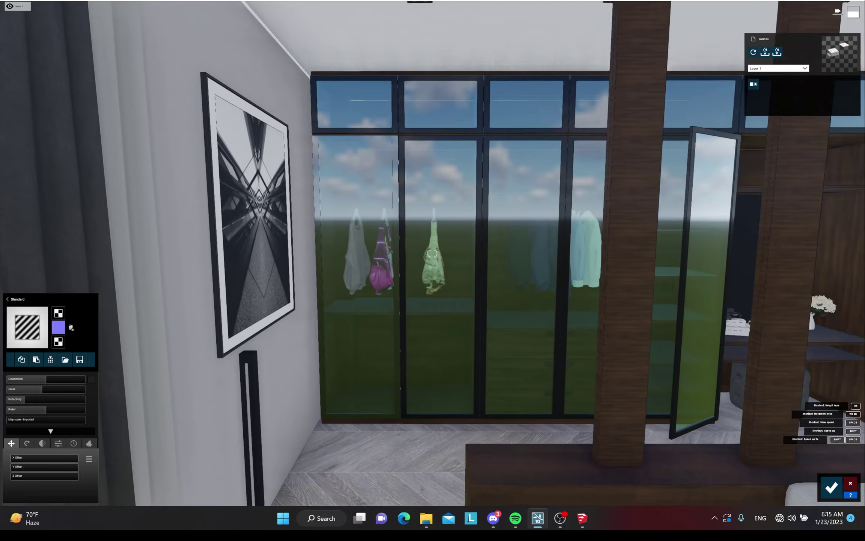
pyautogui.moveTo(432, 254); pyautogui.dragTo(368, 272, button='right')
pyautogui.press('d')
pyautogui.press('a')
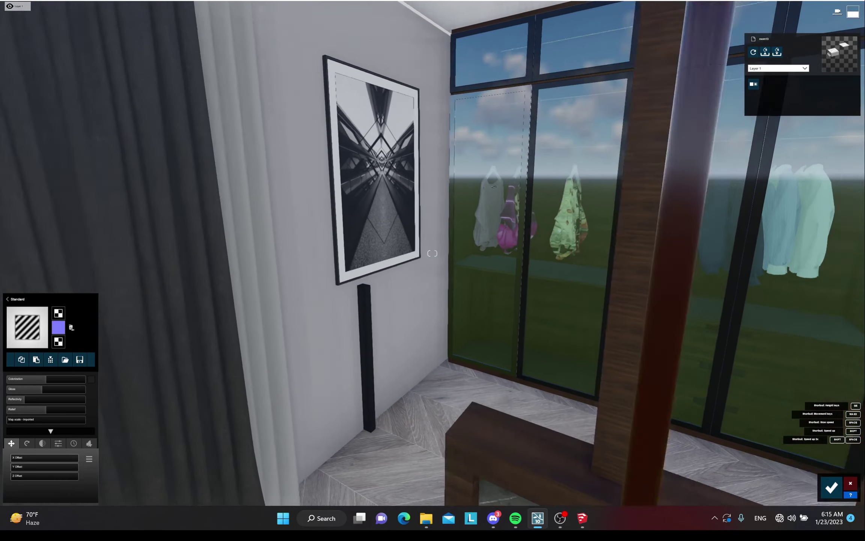
pyautogui.moveTo(432, 254); pyautogui.dragTo(361, 246, button='right')
pyautogui.press('a')
pyautogui.press('d')
pyautogui.press('w')
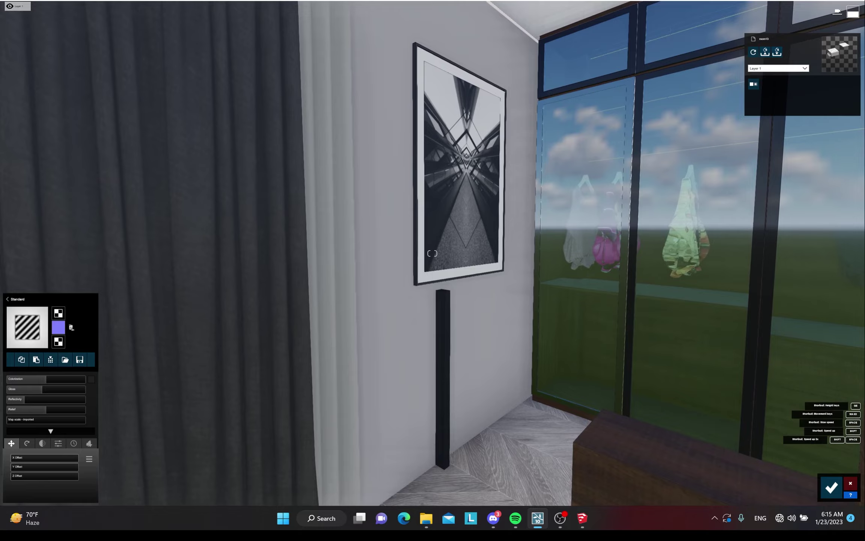
pyautogui.press('d')
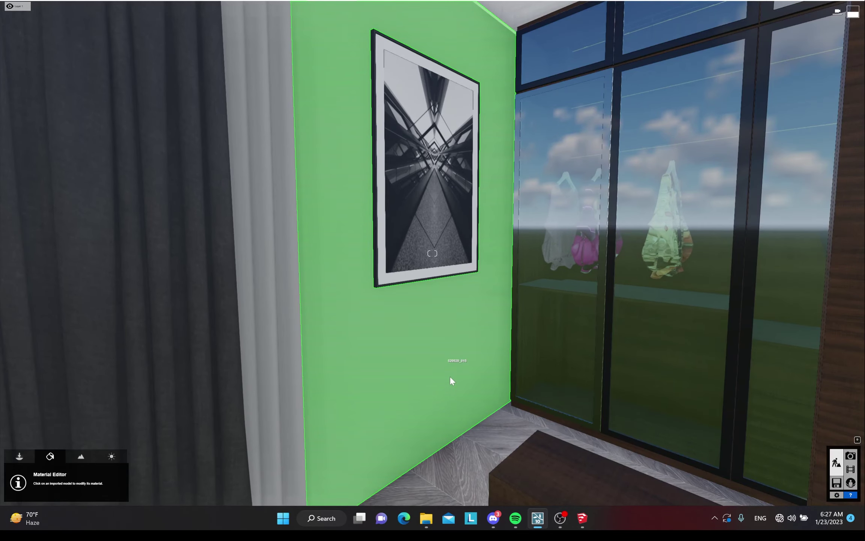
# - Assign the Standard material to the mirror panel behind the vanity shelf, slightly lowering its reflectivity and raising its gloss
pyautogui.press('s')
pyautogui.moveTo(405, 351); pyautogui.dragTo(438, 338, button='right')
pyautogui.press('a')
pyautogui.press('s')
pyautogui.moveTo(432, 253); pyautogui.dragTo(449, 223, button='right')
pyautogui.press('s')
pyautogui.press('w')
pyautogui.press('s')
pyautogui.press('s')
pyautogui.press('w')
pyautogui.press('w')
pyautogui.press('s')
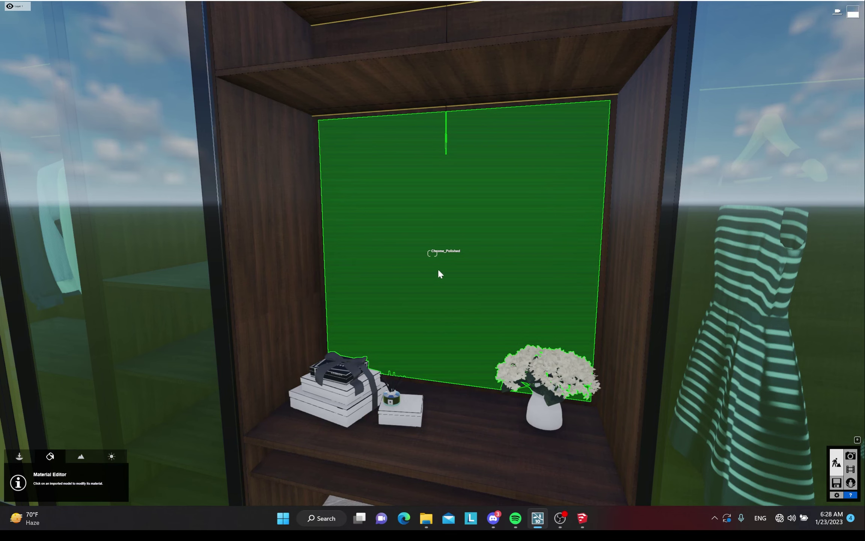
pyautogui.click(446, 289)
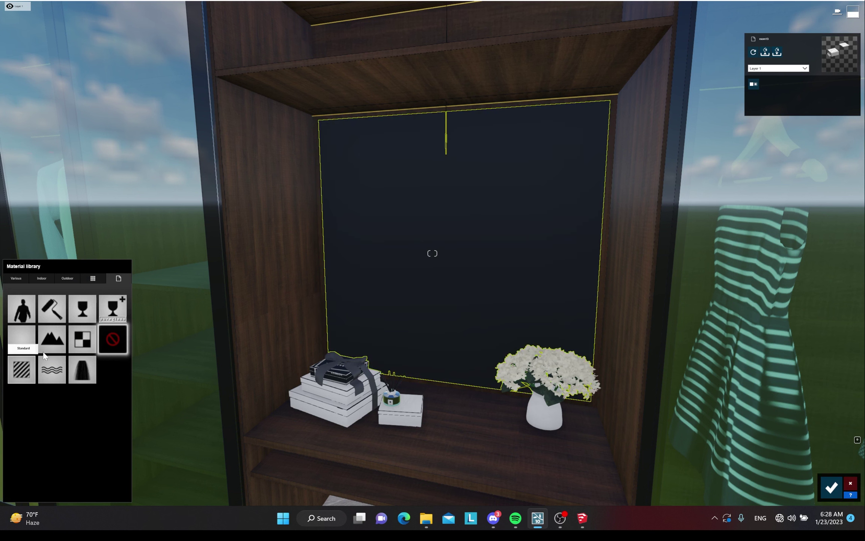
pyautogui.click(86, 326)
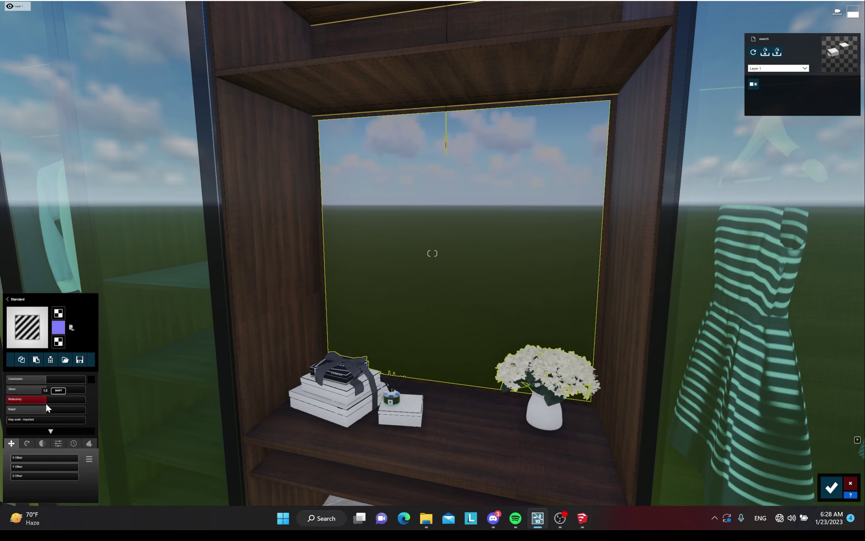
pyautogui.moveTo(46, 400); pyautogui.dragTo(0, 400)
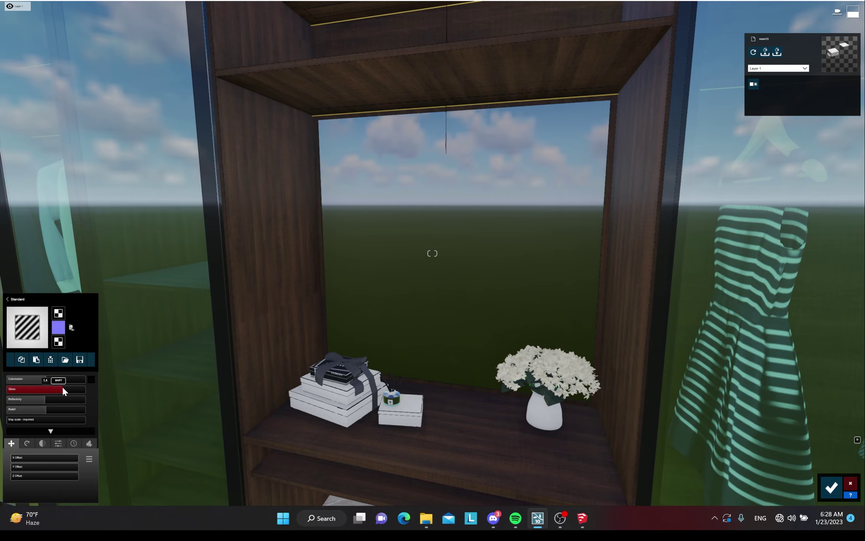
# - Assign the Standard material to the black frame of the architectural picture on the wall, reducing its reflectivity and gloss
pyautogui.press('s')
pyautogui.moveTo(432, 253); pyautogui.dragTo(391, 253, button='right')
pyautogui.press('s')
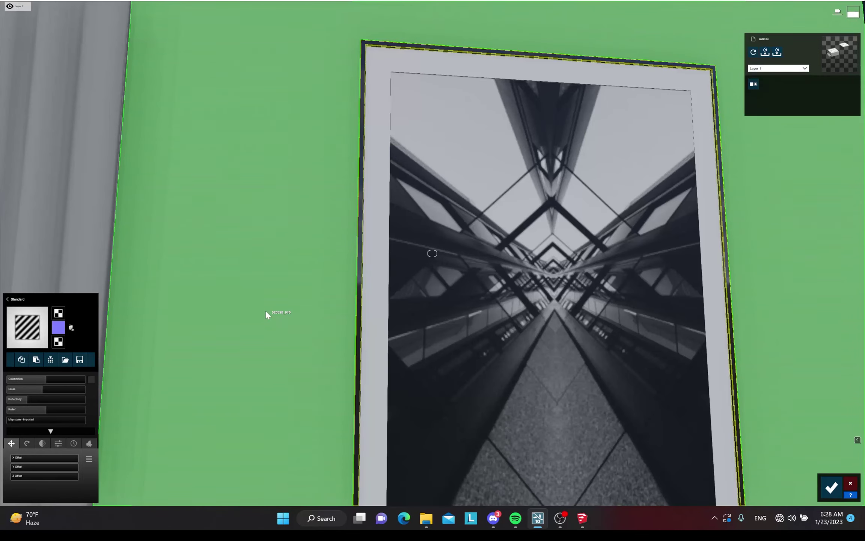
pyautogui.press('s')
pyautogui.moveTo(265, 309); pyautogui.dragTo(300, 301, button='right')
pyautogui.press('s')
pyautogui.moveTo(432, 253); pyautogui.dragTo(388, 201, button='right')
pyautogui.press('a')
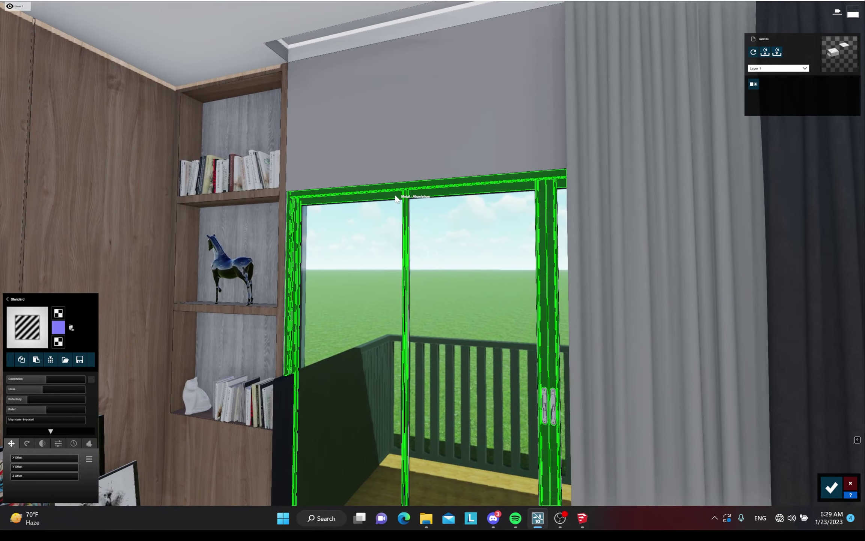
pyautogui.click(396, 199)
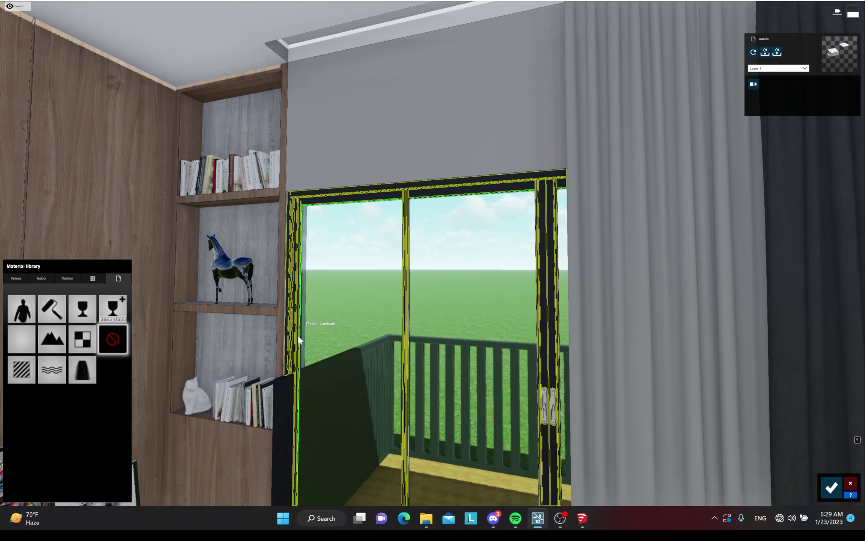
pyautogui.moveTo(432, 253)
pyautogui.mouseDown(button='right')
pyautogui.moveTo(385, 286)
pyautogui.moveTo(417, 253)
pyautogui.mouseUp(button='right')
pyautogui.press('w')
pyautogui.press('d')
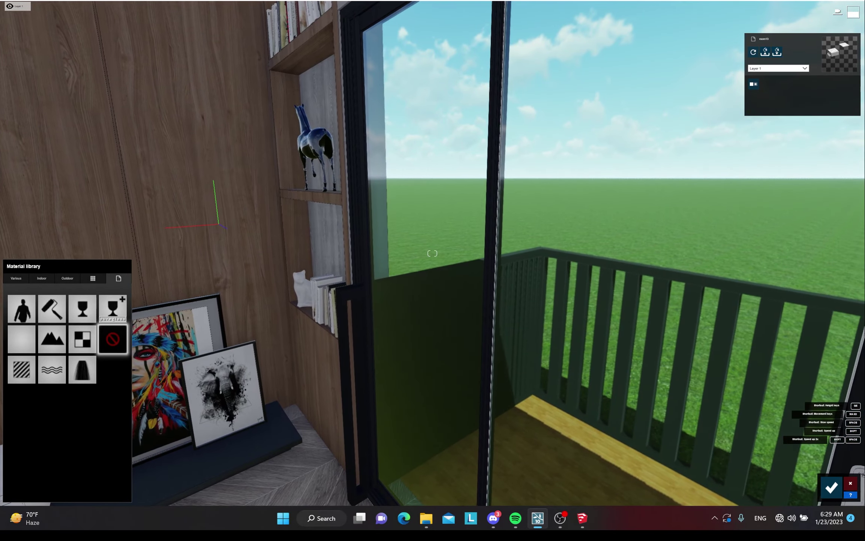
pyautogui.press('s')
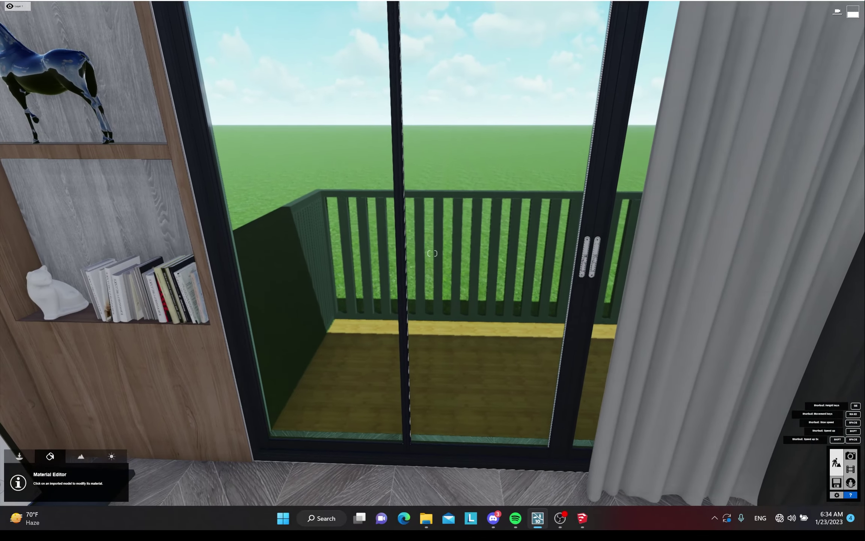
# - Assign the Standard material to the aluminium frame of the balcony sliding door, reducing its reflectivity and lowering its gloss to about 0.7
pyautogui.press('s')
pyautogui.moveTo(432, 253); pyautogui.dragTo(484, 52, button='right')
pyautogui.press('w')
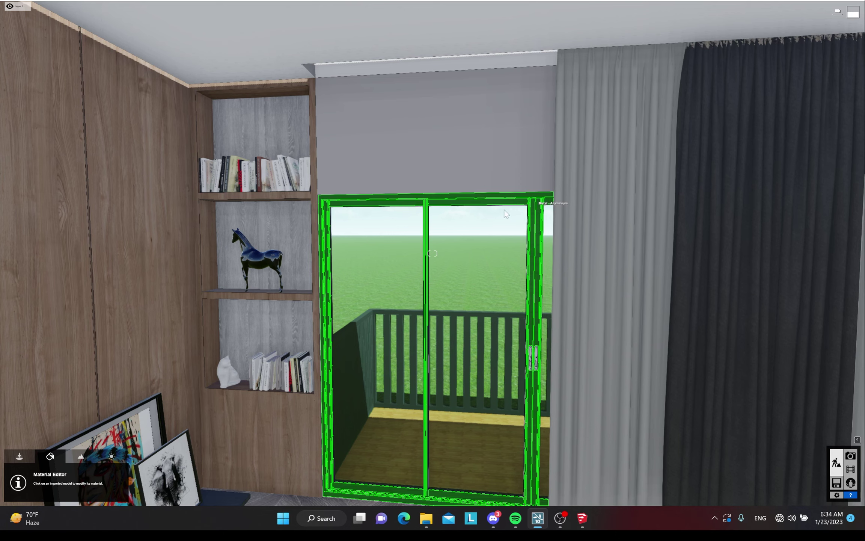
pyautogui.click(344, 370)
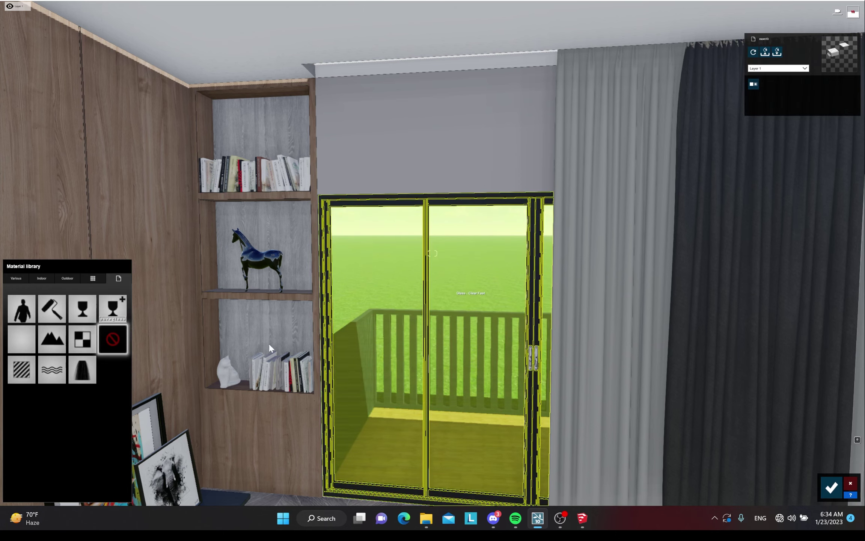
pyautogui.click(21, 371)
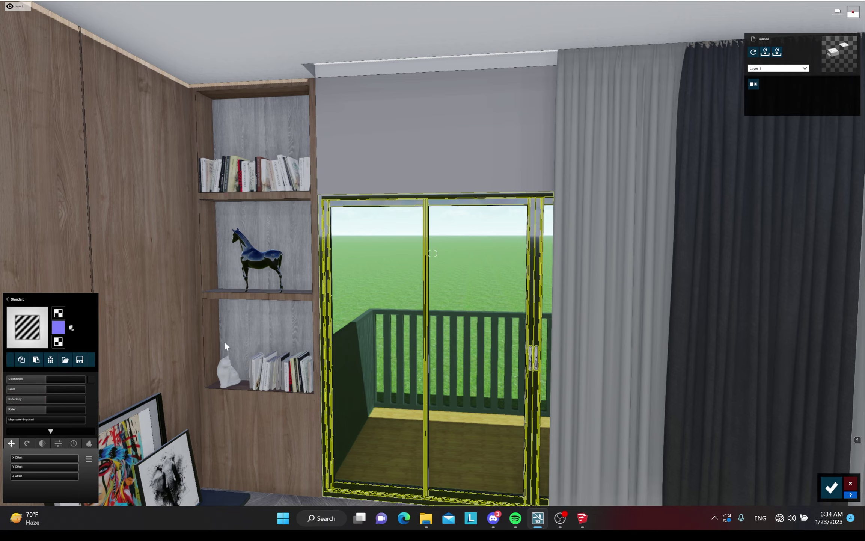
pyautogui.press('w')
pyautogui.press('d')
pyautogui.moveTo(224, 341); pyautogui.dragTo(153, 422, button='right')
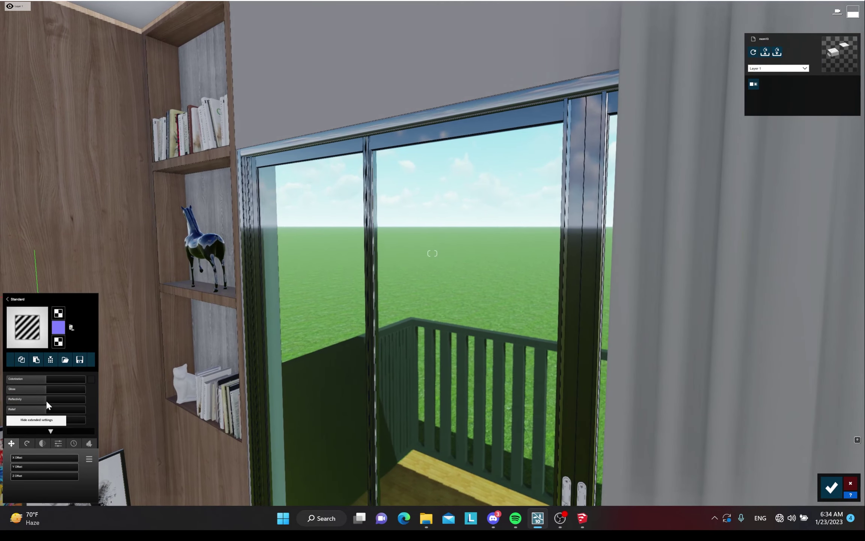
pyautogui.moveTo(46, 401); pyautogui.dragTo(6, 402)
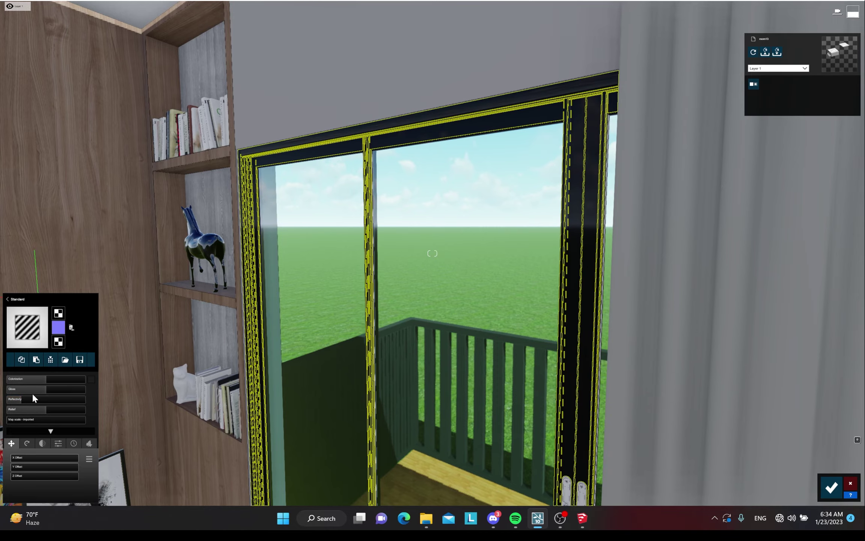
pyautogui.moveTo(32, 390); pyautogui.dragTo(38, 392)
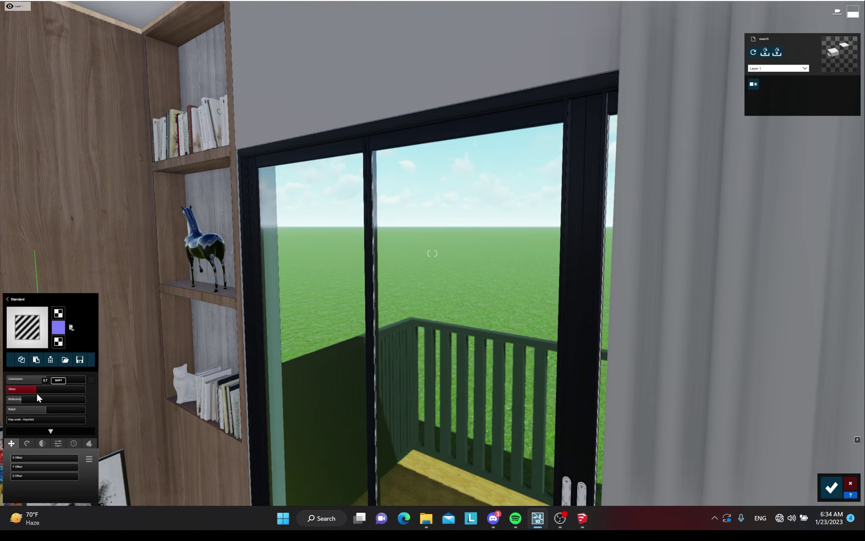
# - Assign the Standard material to the grey wall above the sliding door, minimising its reflectivity and lowering its gloss to about 0.5
pyautogui.moveTo(302, 357); pyautogui.dragTo(300, 357, button='right')
pyautogui.press('s')
pyautogui.moveTo(432, 253)
pyautogui.mouseDown(button='right')
pyautogui.moveTo(597, 248)
pyautogui.moveTo(439, 249)
pyautogui.mouseUp(button='right')
pyautogui.press('d')
pyautogui.moveTo(282, 149); pyautogui.dragTo(265, 142, button='right')
pyautogui.press('s')
pyautogui.click(454, 228)
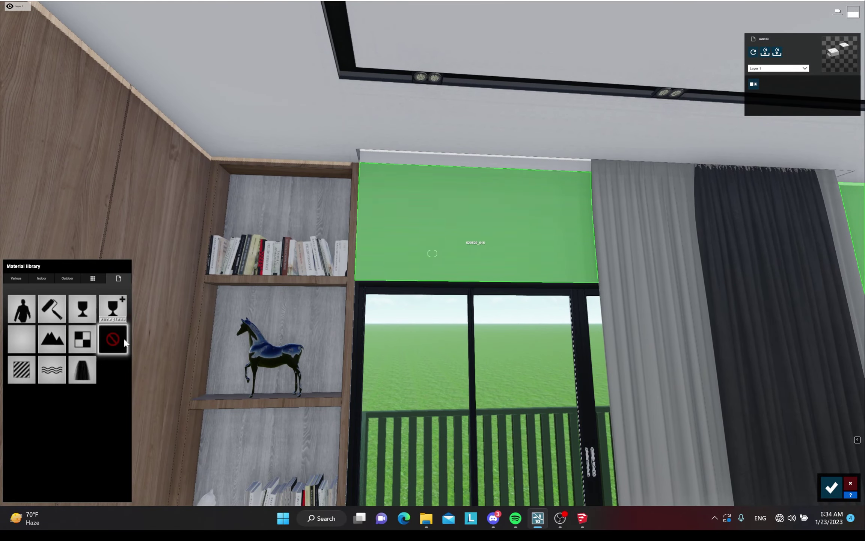
pyautogui.click(52, 375)
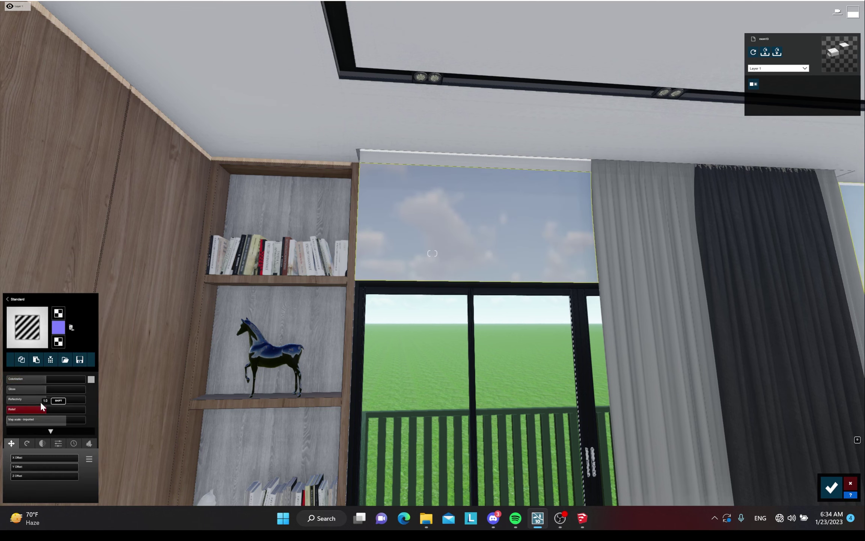
pyautogui.moveTo(42, 401); pyautogui.dragTo(1, 404)
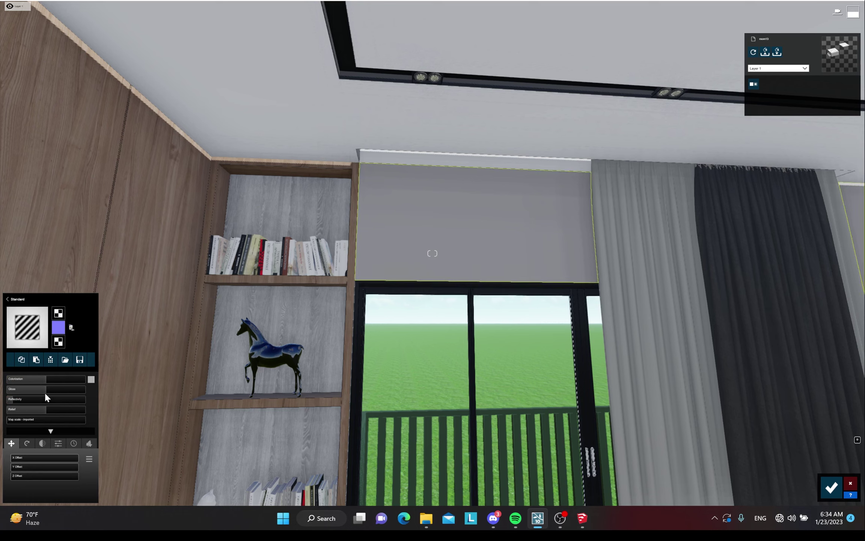
pyautogui.moveTo(44, 391); pyautogui.dragTo(25, 390)
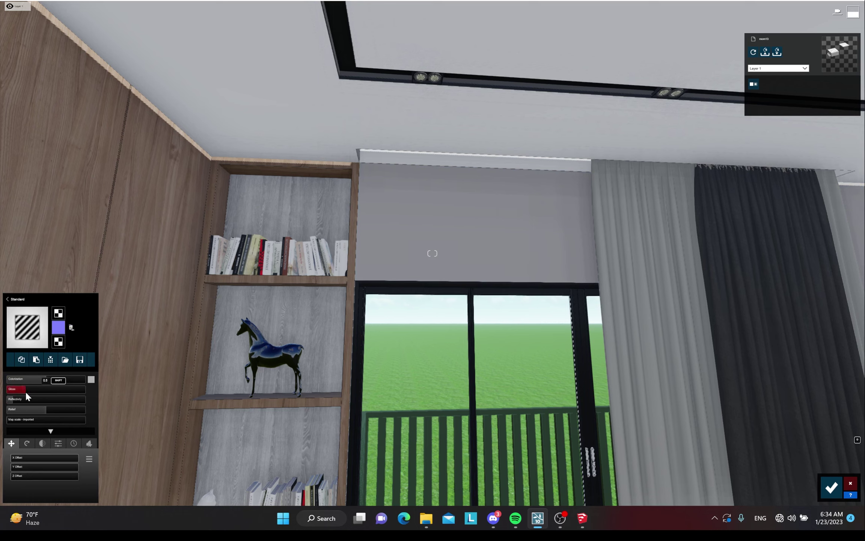
# - Assign the Standard material to the dark concrete wall panels behind the horse picture, reducing their reflectivity and gloss
pyautogui.moveTo(338, 299); pyautogui.dragTo(759, 320, button='right')
pyautogui.press('w')
pyautogui.press('a')
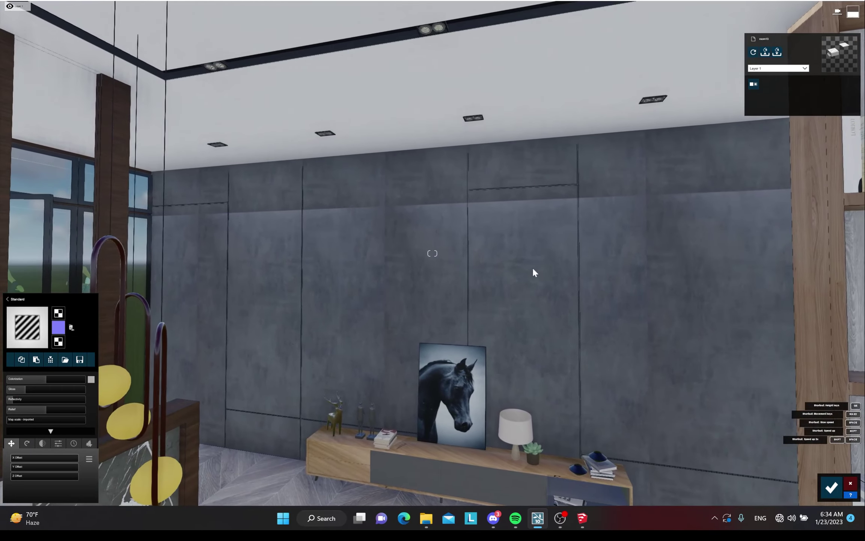
pyautogui.click(518, 266)
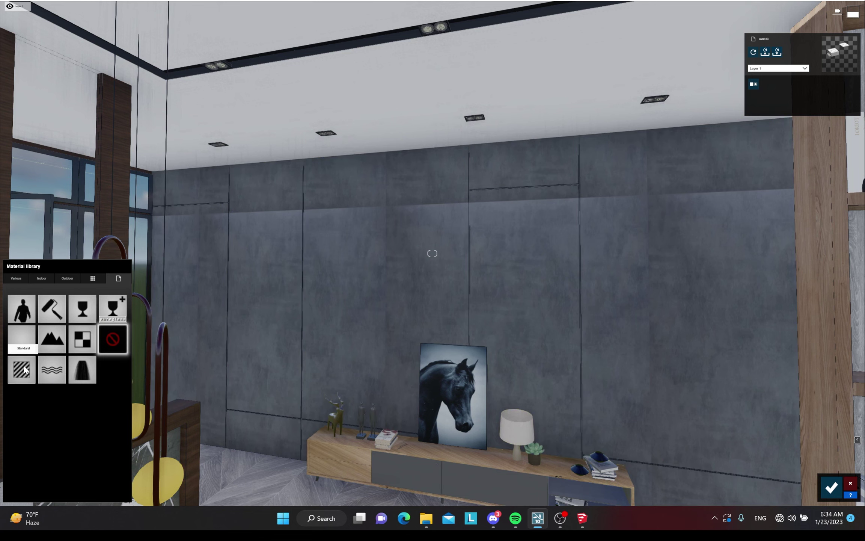
pyautogui.click(42, 380)
pyautogui.moveTo(45, 400); pyautogui.dragTo(5, 400)
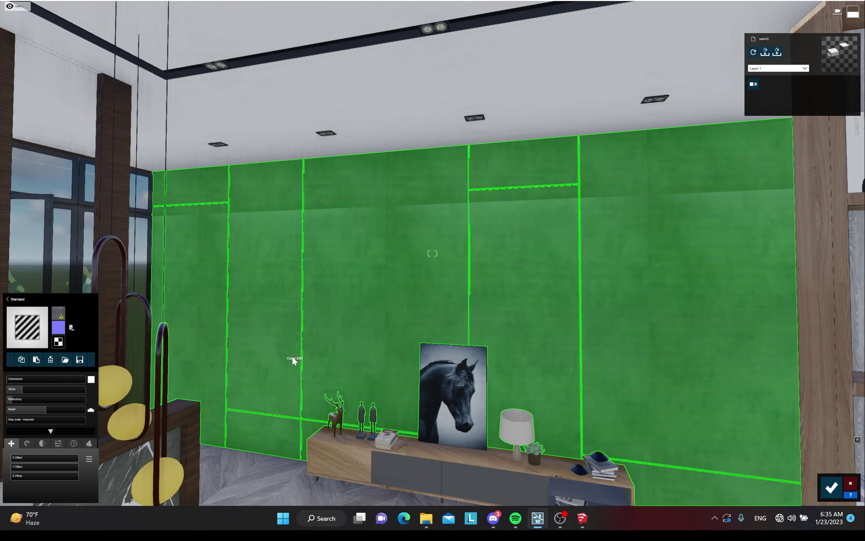
# - Assign the Standard material to the white ceiling, minimising its reflectivity and lowering its gloss
pyautogui.press('a')
pyautogui.moveTo(292, 357)
pyautogui.mouseDown(button='right')
pyautogui.moveTo(436, 338)
pyautogui.moveTo(306, 356)
pyautogui.moveTo(302, 343)
pyautogui.mouseUp(button='right')
pyautogui.press('d')
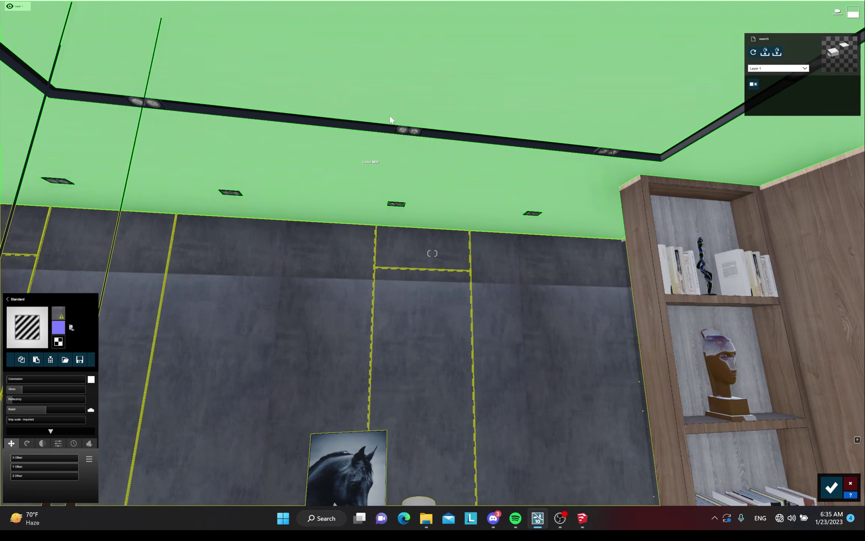
pyautogui.click(423, 47)
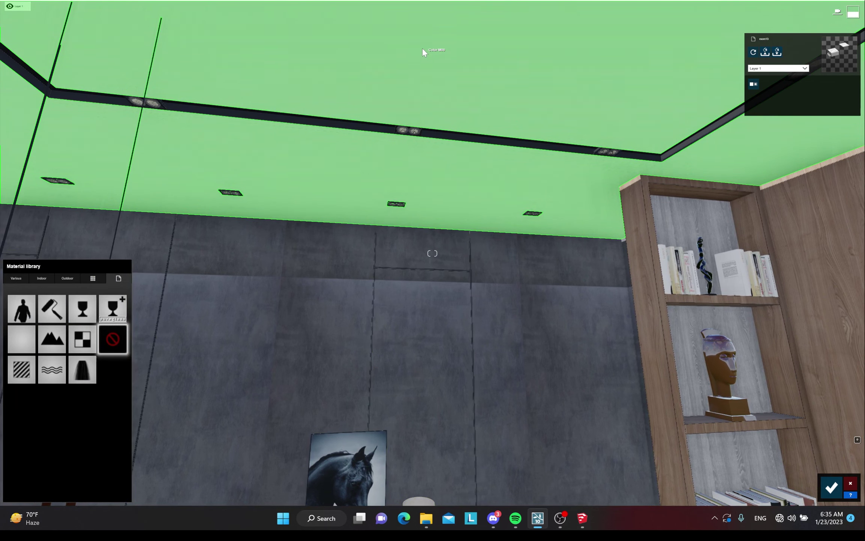
pyautogui.click(27, 368)
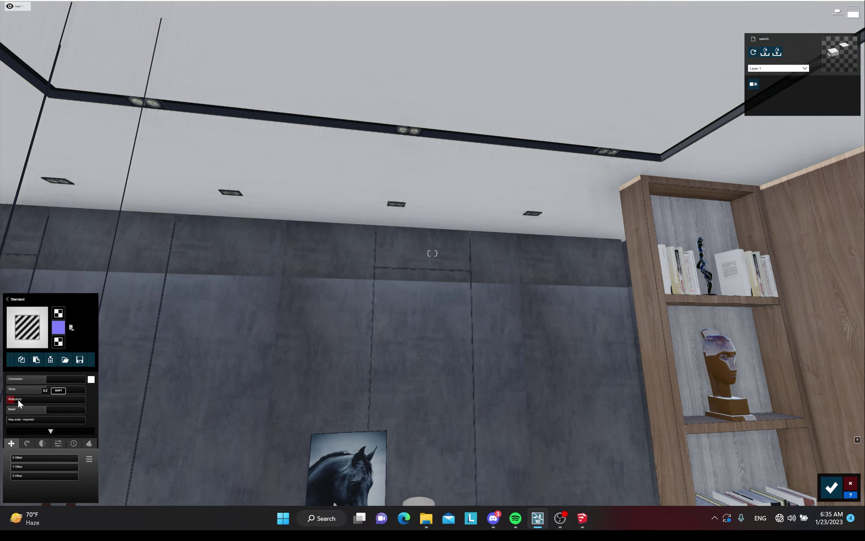
pyautogui.moveTo(46, 390); pyautogui.dragTo(21, 393)
# - Assign the Standard material to the dark trim strip around the recessed ceiling, moderately reduce its reflectivity, and save the material changes
pyautogui.moveTo(158, 323); pyautogui.dragTo(130, 225, button='right')
pyautogui.press('w')
pyautogui.moveTo(323, 263); pyautogui.dragTo(317, 262, button='right')
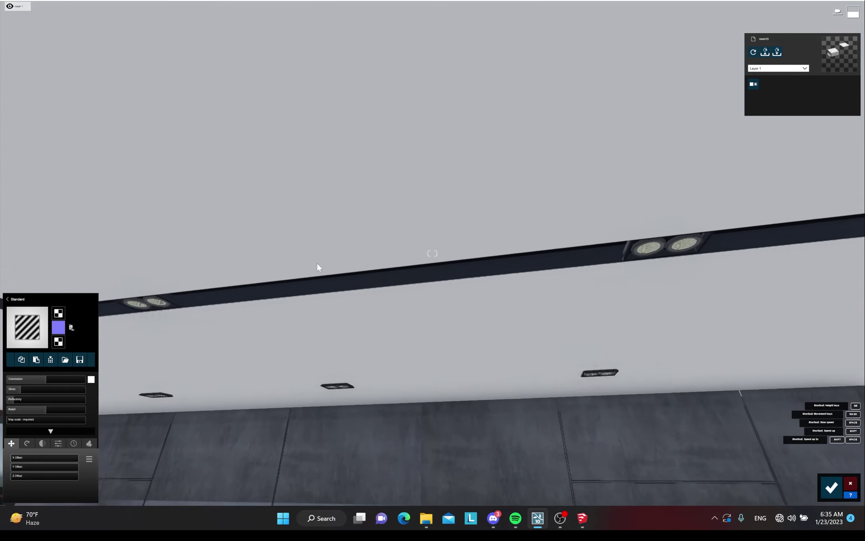
pyautogui.click(362, 278)
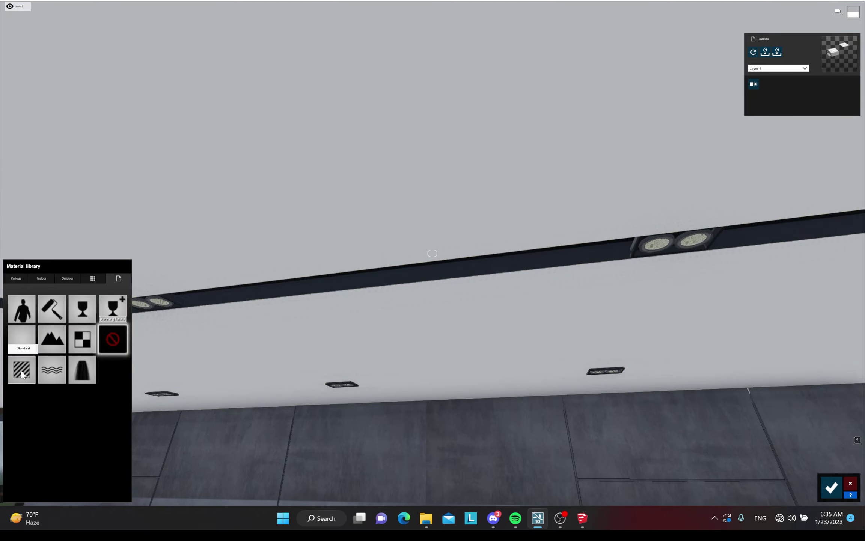
pyautogui.click(51, 377)
pyautogui.moveTo(43, 397)
pyautogui.mouseDown()
pyautogui.moveTo(25, 398)
pyautogui.moveTo(42, 388)
pyautogui.moveTo(32, 397)
pyautogui.mouseUp()
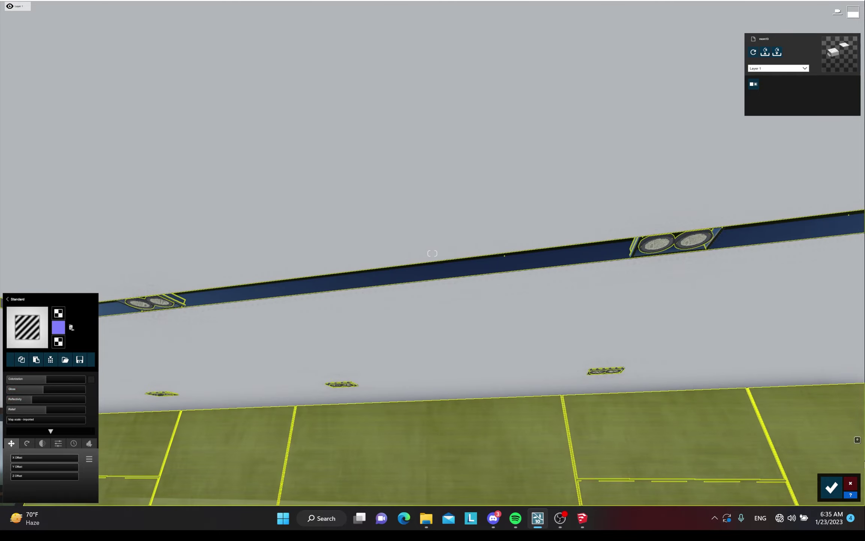
pyautogui.click(831, 489)
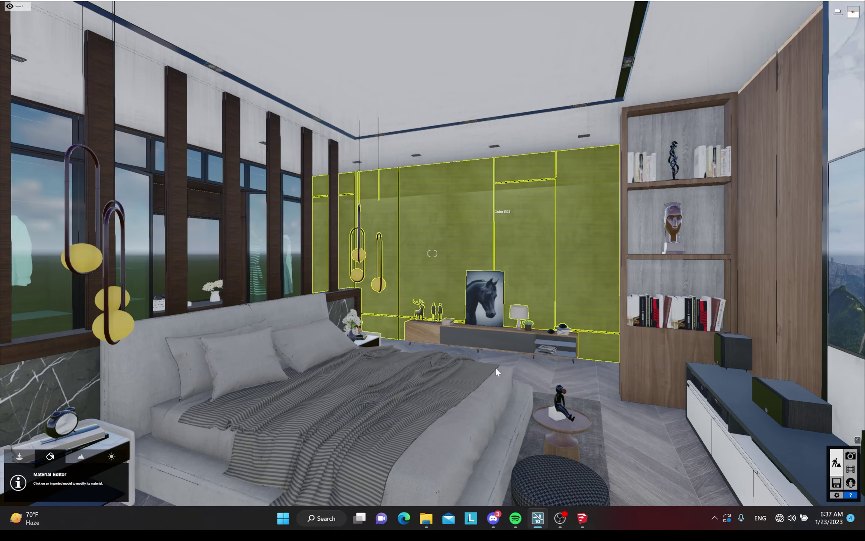
# - Assign the Standard material to the dark curtain beside the balcony door, minimising its reflectivity and lowering its gloss
pyautogui.press('s')
pyautogui.moveTo(495, 368); pyautogui.dragTo(225, 363, button='right')
pyautogui.press('w')
pyautogui.press('d')
pyautogui.moveTo(492, 297)
pyautogui.mouseDown(button='right')
pyautogui.moveTo(507, 270)
pyautogui.moveTo(526, 308)
pyautogui.moveTo(508, 298)
pyautogui.mouseUp(button='right')
pyautogui.press('w')
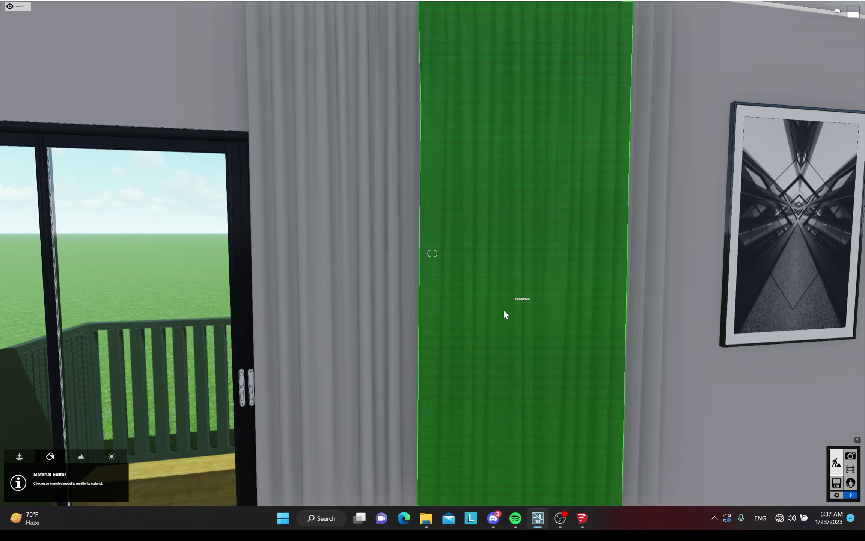
pyautogui.click(504, 305)
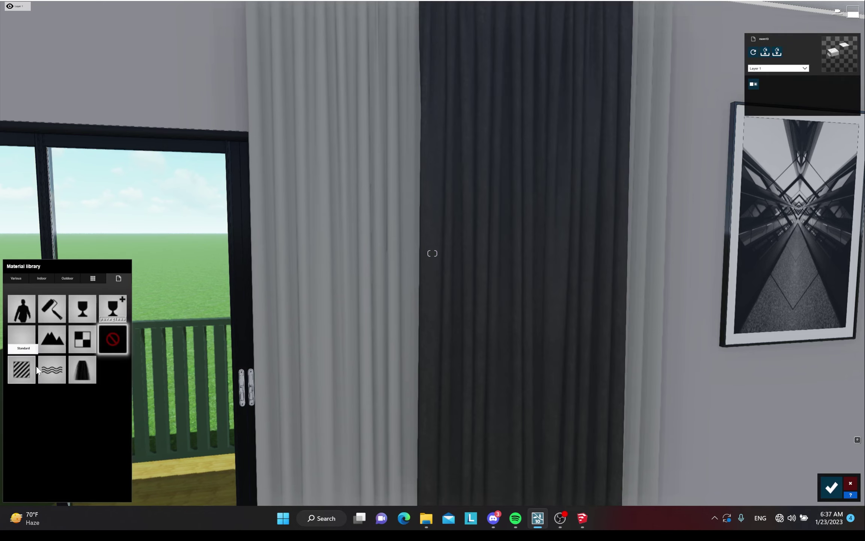
pyautogui.click(40, 367)
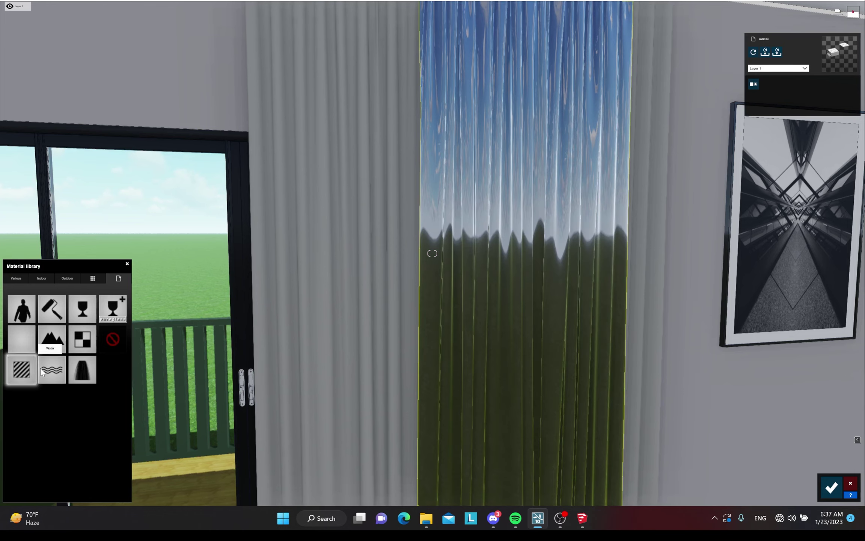
pyautogui.moveTo(22, 402)
pyautogui.mouseDown()
pyautogui.moveTo(12, 404)
pyautogui.moveTo(41, 387)
pyautogui.moveTo(34, 390)
pyautogui.mouseUp()
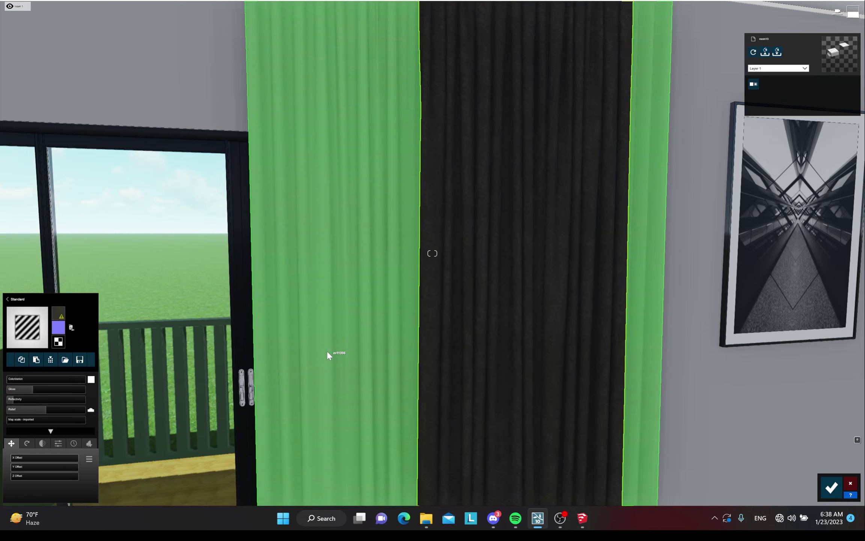
# - Try the Standard material with reduced reflectivity on the light curtain beside the balcony door
pyautogui.click(327, 354)
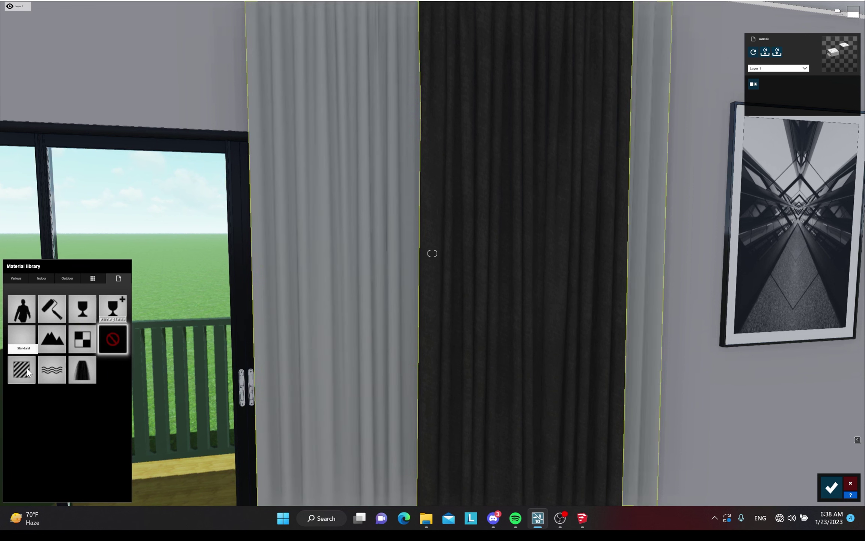
pyautogui.click(27, 369)
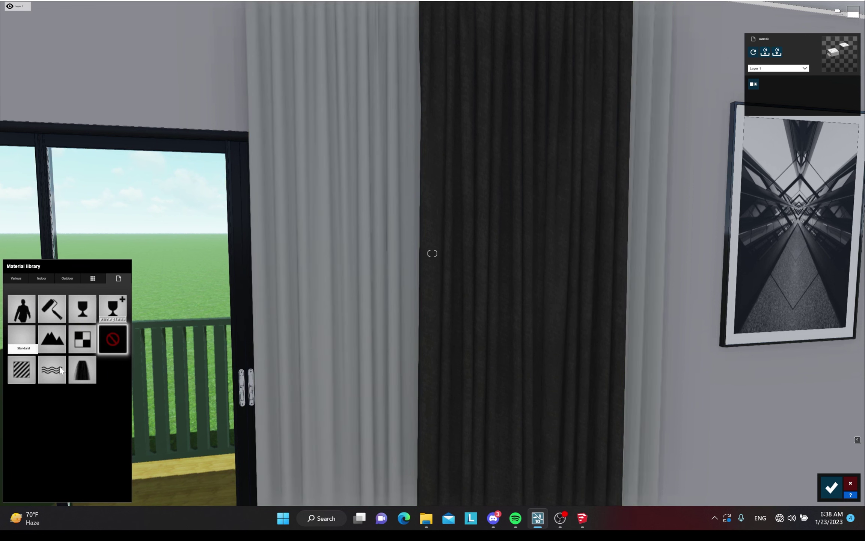
pyautogui.click(56, 373)
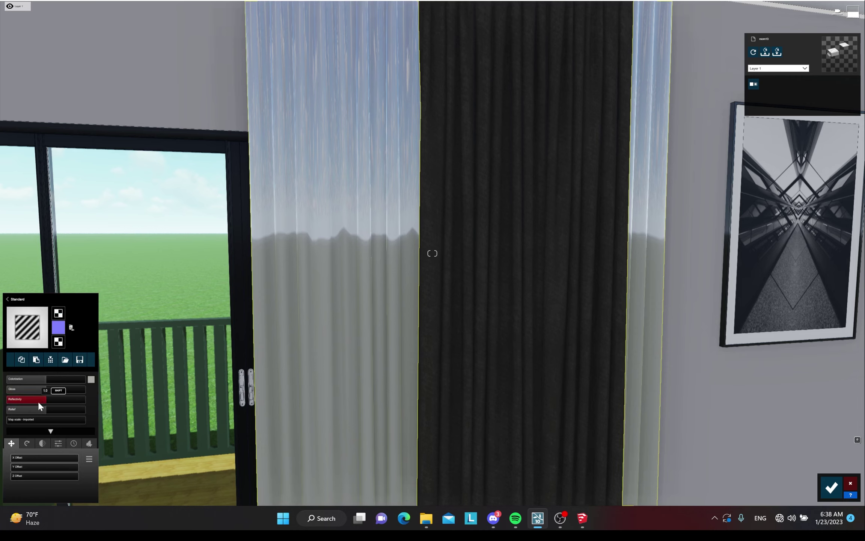
pyautogui.moveTo(29, 403); pyautogui.dragTo(11, 405)
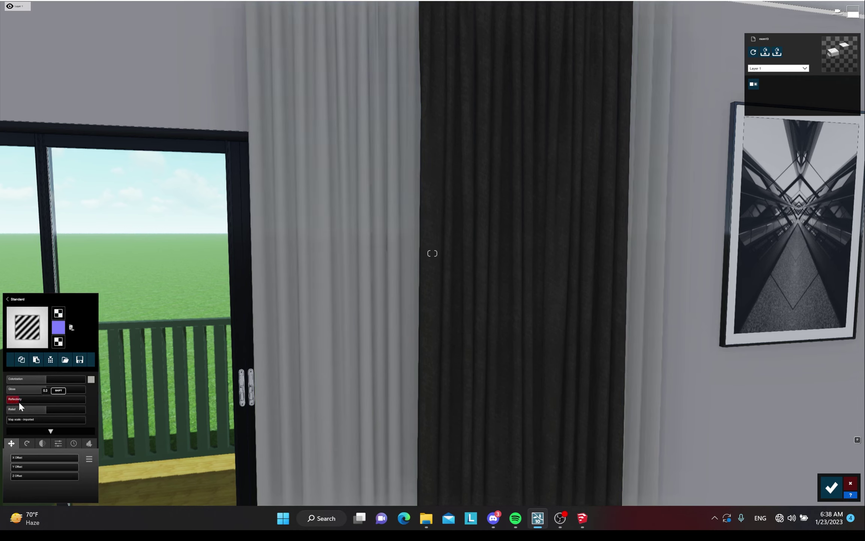
# - Apply the indoor Curtains 001 material to the light curtain and save the material changes
pyautogui.click(9, 302)
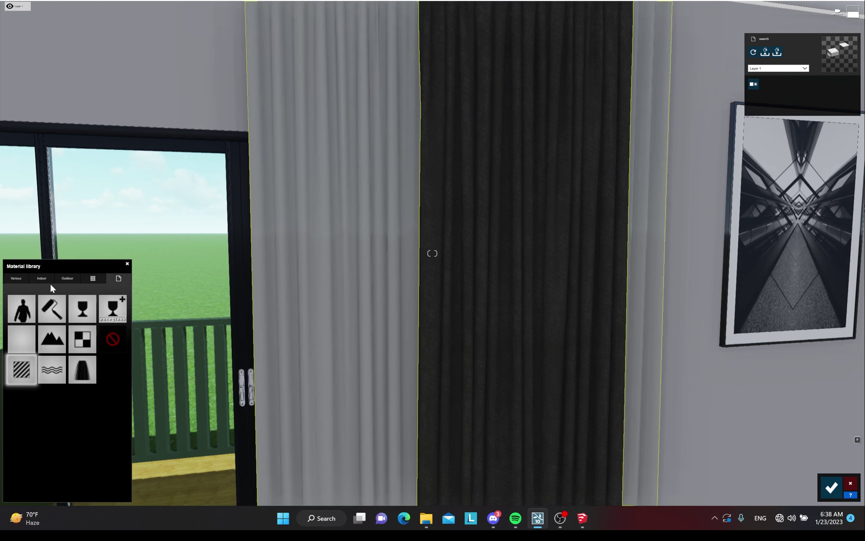
pyautogui.click(42, 278)
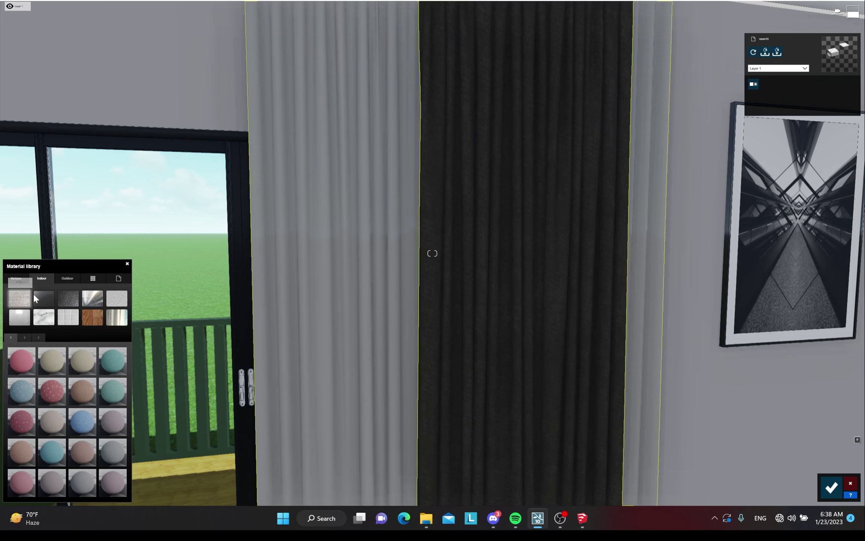
pyautogui.click(117, 318)
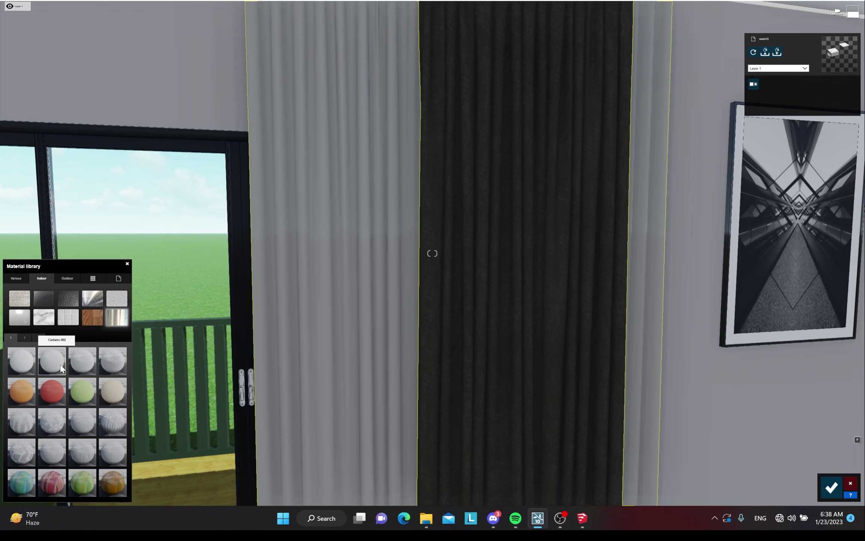
pyautogui.click(24, 362)
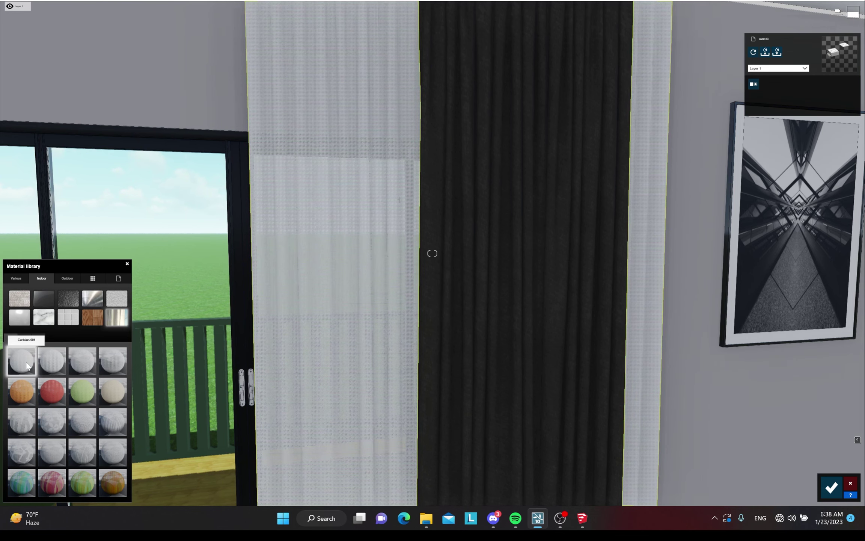
pyautogui.doubleClick(35, 359)
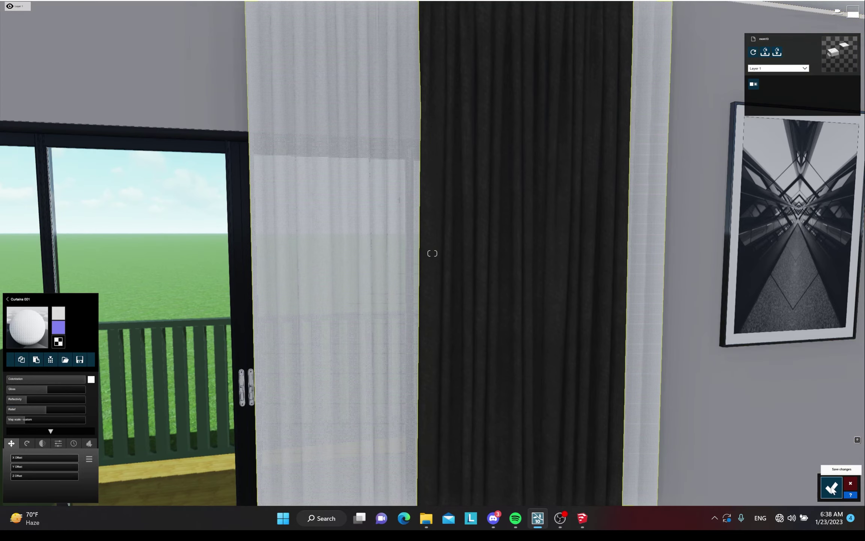
pyautogui.click(831, 488)
# - Assign the Standard material to the bed's headboard and base, remove its normal map, and reduce its reflectivity and gloss
pyautogui.press('s')
pyautogui.moveTo(417, 319)
pyautogui.mouseDown(button='right')
pyautogui.moveTo(414, 336)
pyautogui.moveTo(533, 364)
pyautogui.moveTo(451, 326)
pyautogui.moveTo(459, 321)
pyautogui.moveTo(420, 318)
pyautogui.mouseUp(button='right')
pyautogui.press('s')
pyautogui.press('d')
pyautogui.press('w')
pyautogui.press('w')
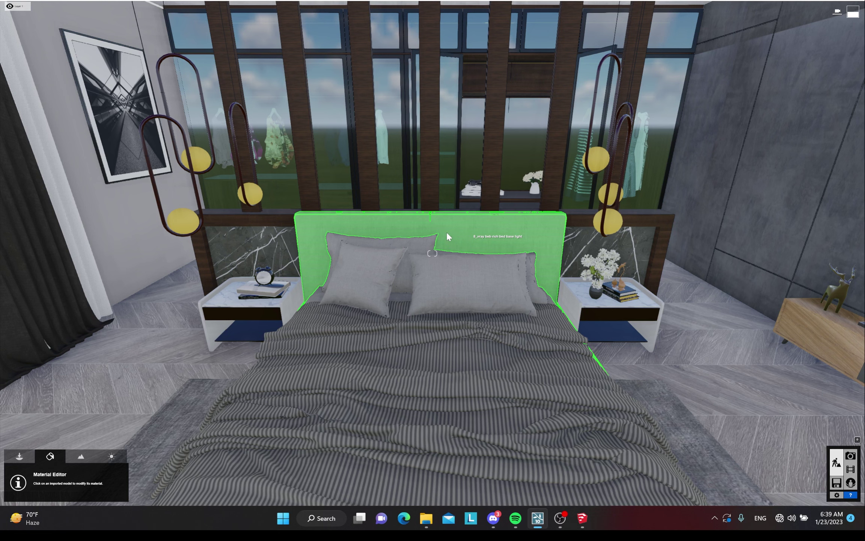
pyautogui.click(450, 231)
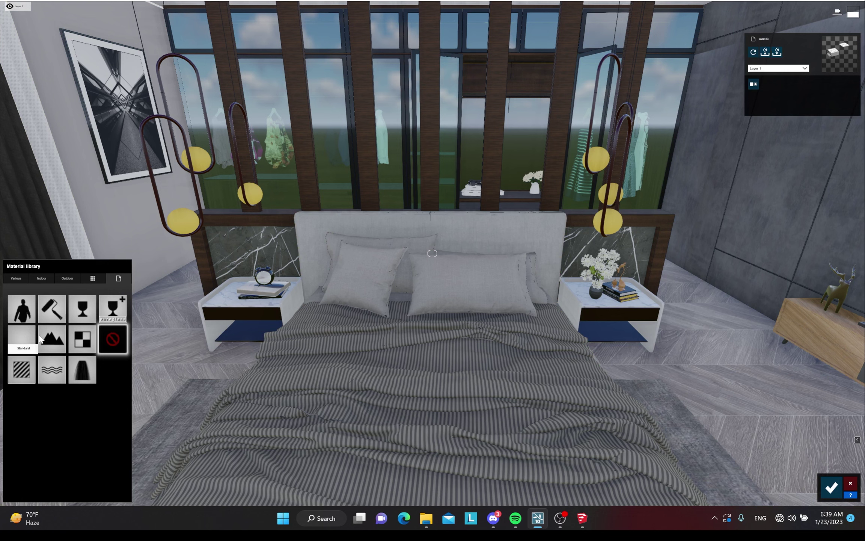
pyautogui.click(52, 335)
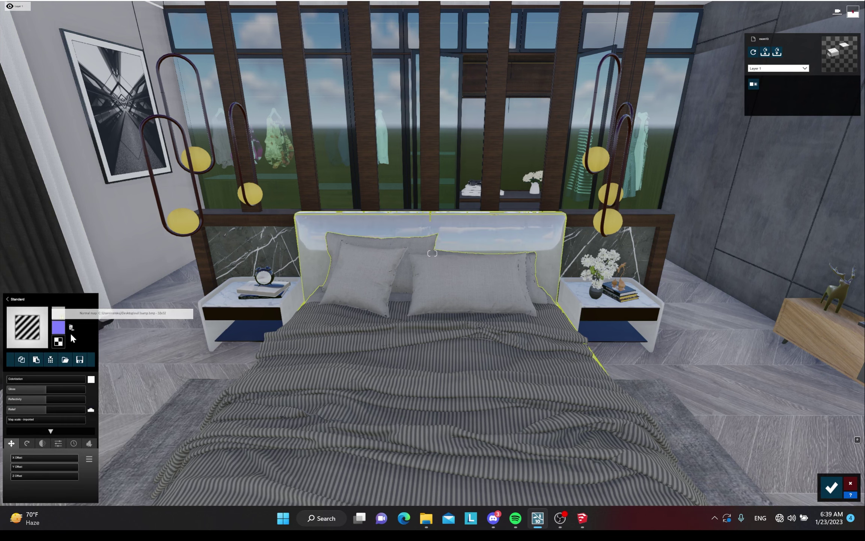
pyautogui.click(71, 328)
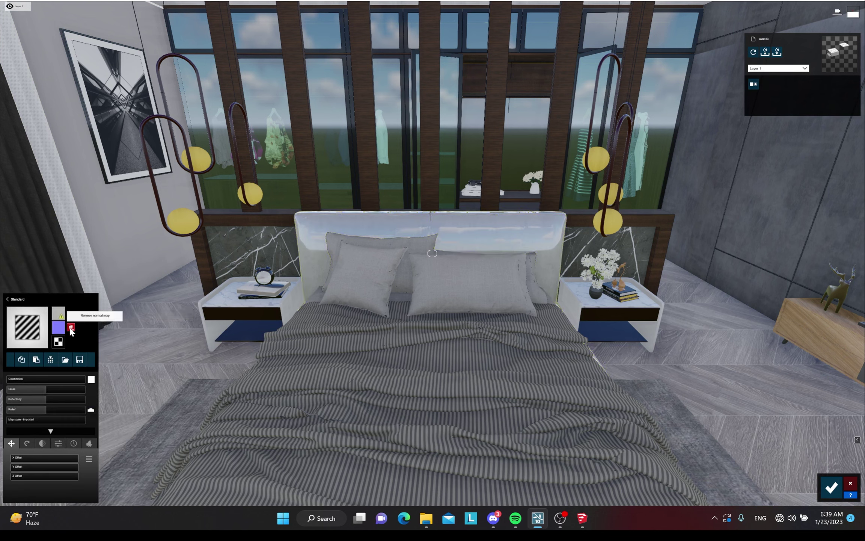
pyautogui.moveTo(44, 397); pyautogui.dragTo(24, 397)
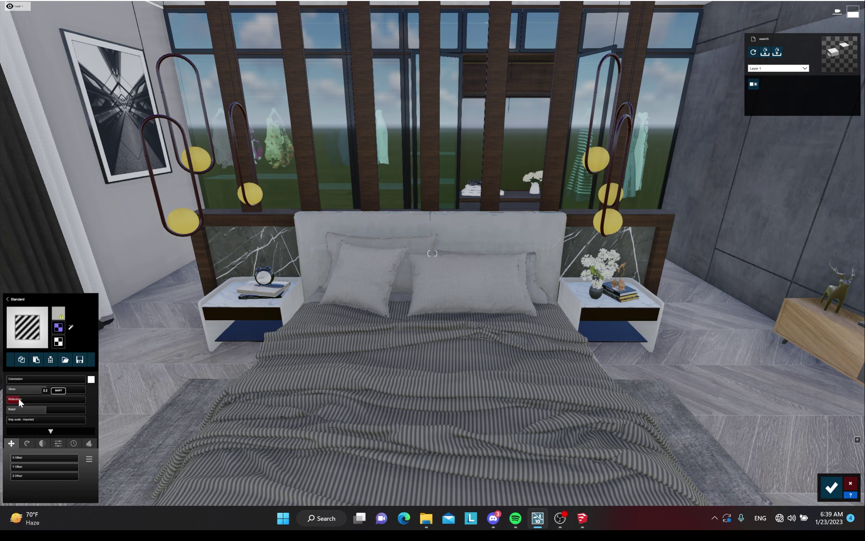
pyautogui.moveTo(43, 392); pyautogui.dragTo(29, 390)
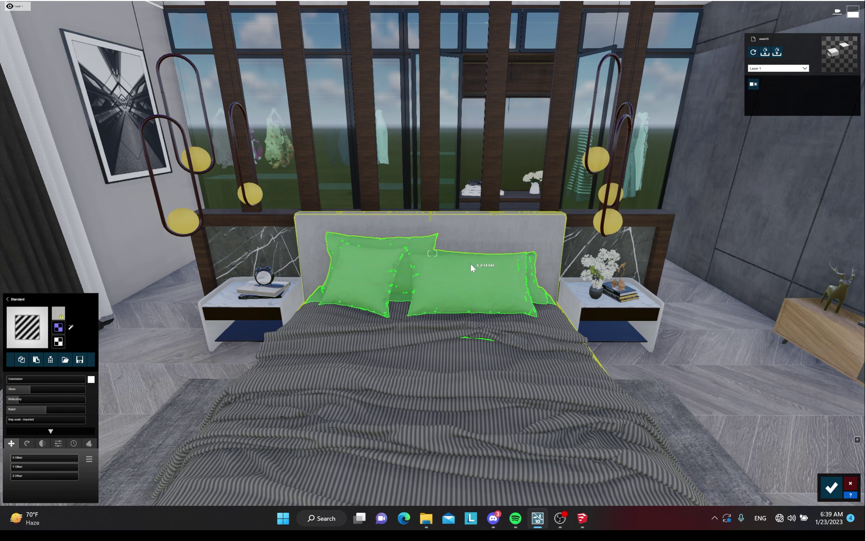
# - Assign the Standard material to the bed pillows, remove its normal map, and reduce its reflectivity and gloss
pyautogui.click(471, 262)
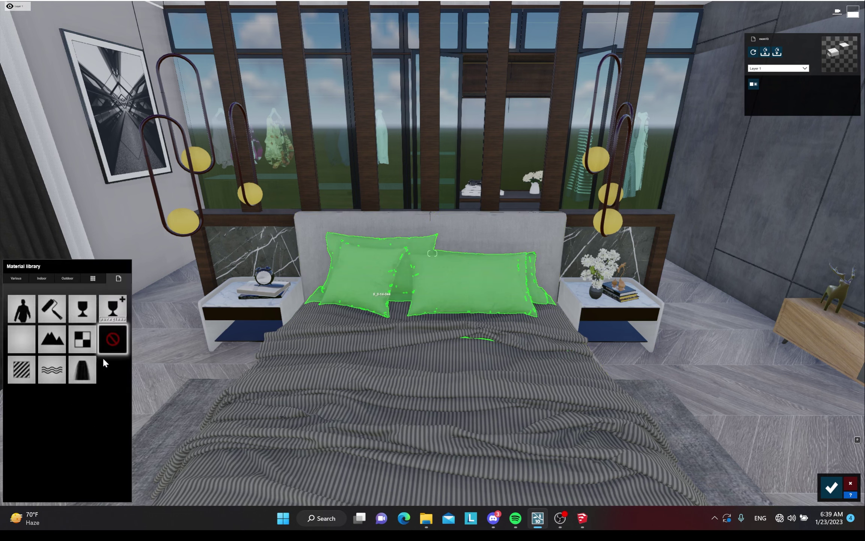
pyautogui.click(17, 373)
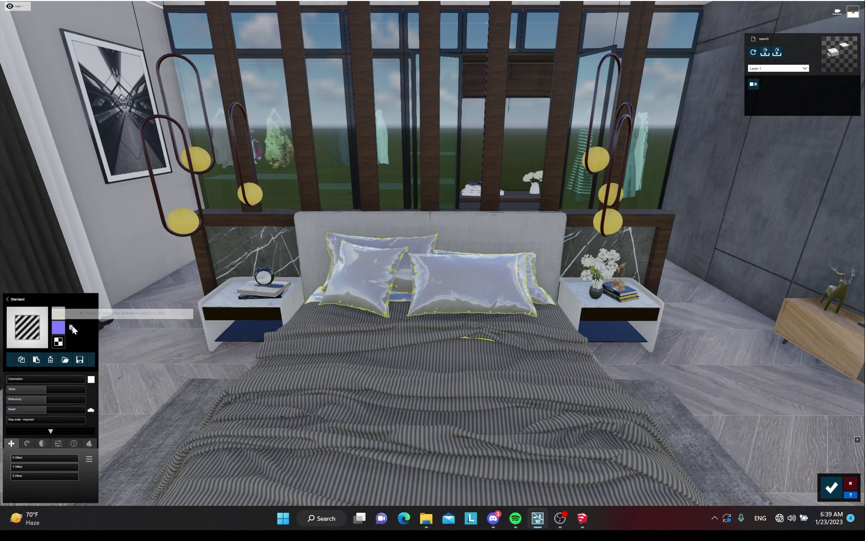
pyautogui.click(71, 328)
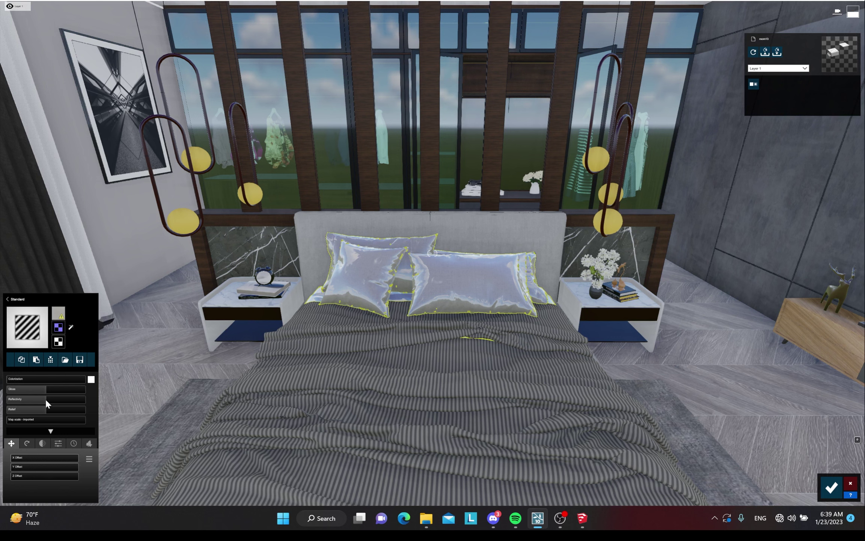
pyautogui.moveTo(45, 400); pyautogui.dragTo(29, 388)
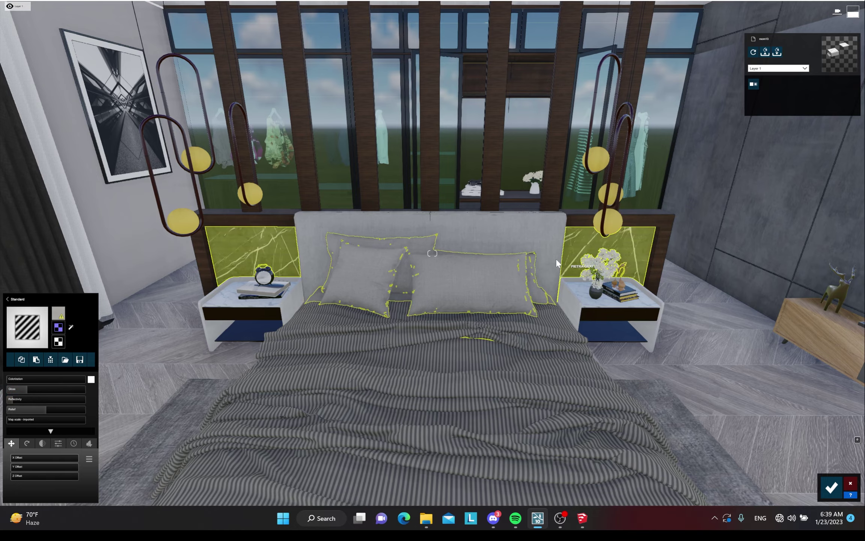
# - Assign the Standard material to the striped blanket on the bed, remove its normal map, and reduce its reflectivity and gloss
pyautogui.press('d')
pyautogui.moveTo(584, 302); pyautogui.dragTo(627, 238, button='right')
pyautogui.press('w')
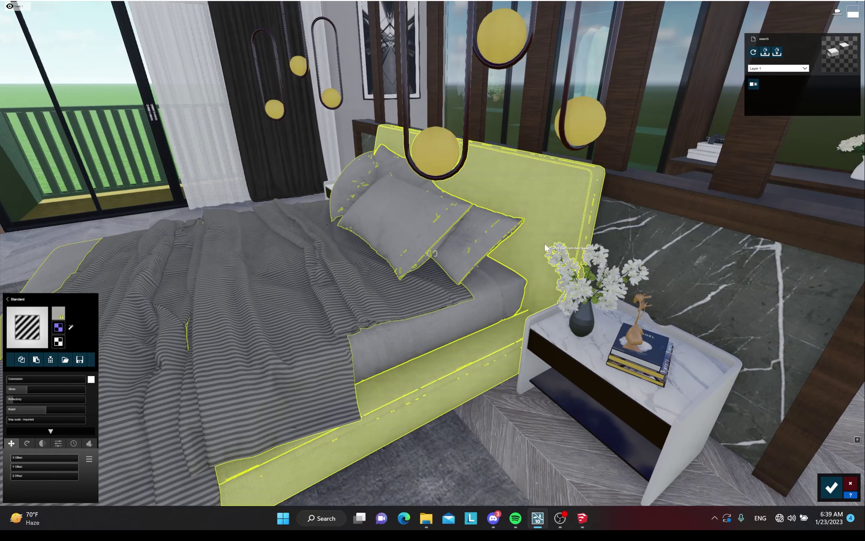
pyautogui.press('a')
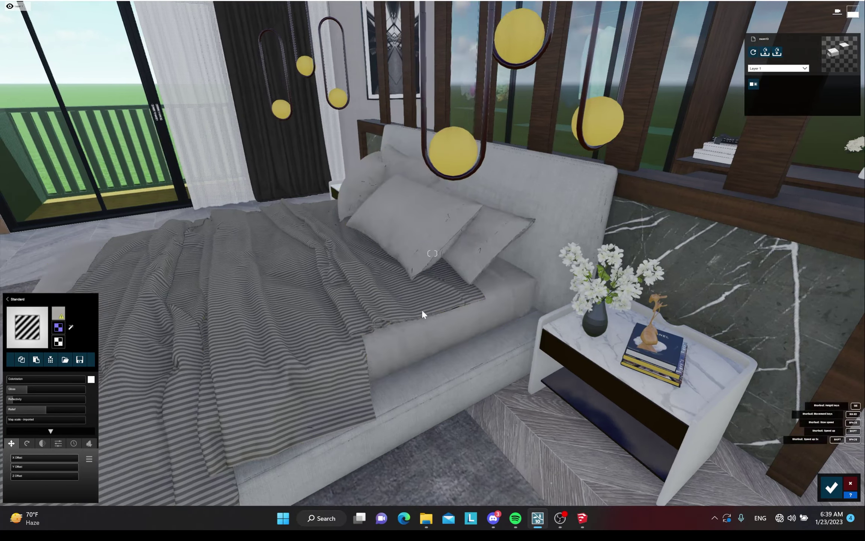
pyautogui.press('d')
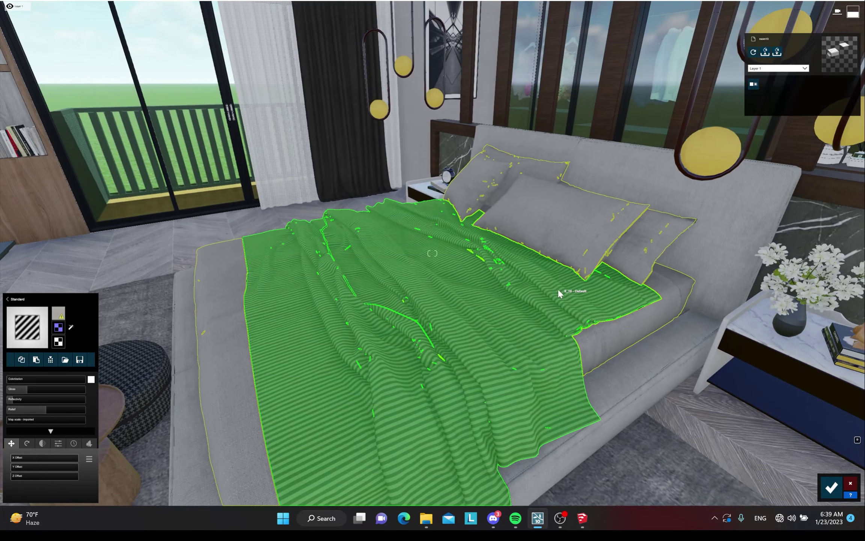
pyautogui.click(557, 288)
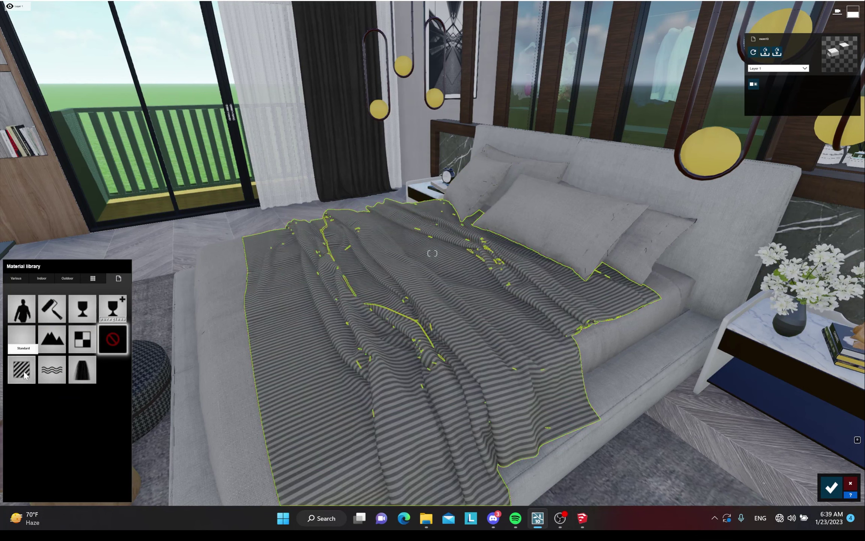
pyautogui.click(23, 371)
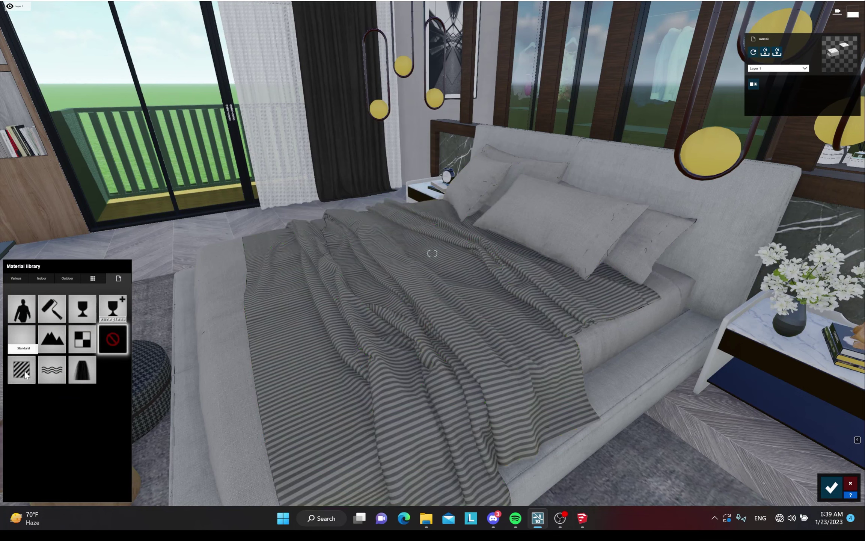
pyautogui.click(25, 370)
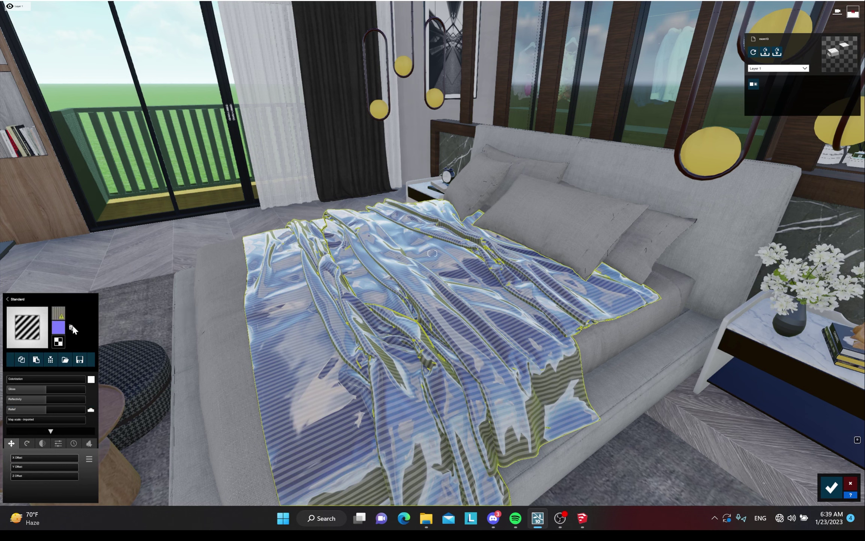
pyautogui.click(67, 329)
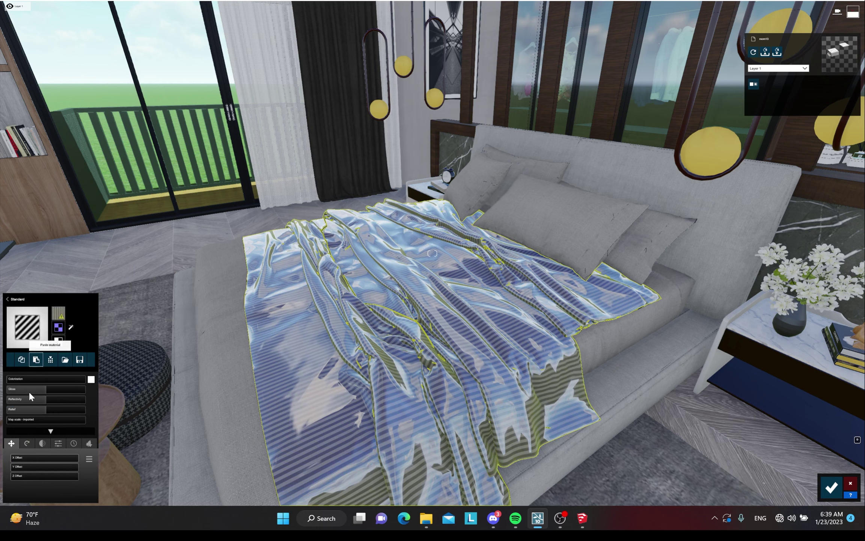
pyautogui.moveTo(42, 399); pyautogui.dragTo(14, 403)
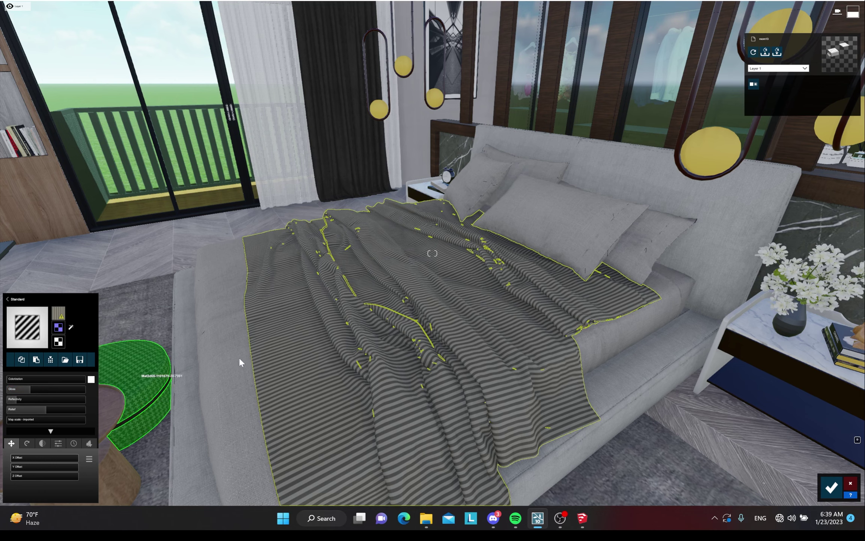
pyautogui.scroll(-5, 240, 361)
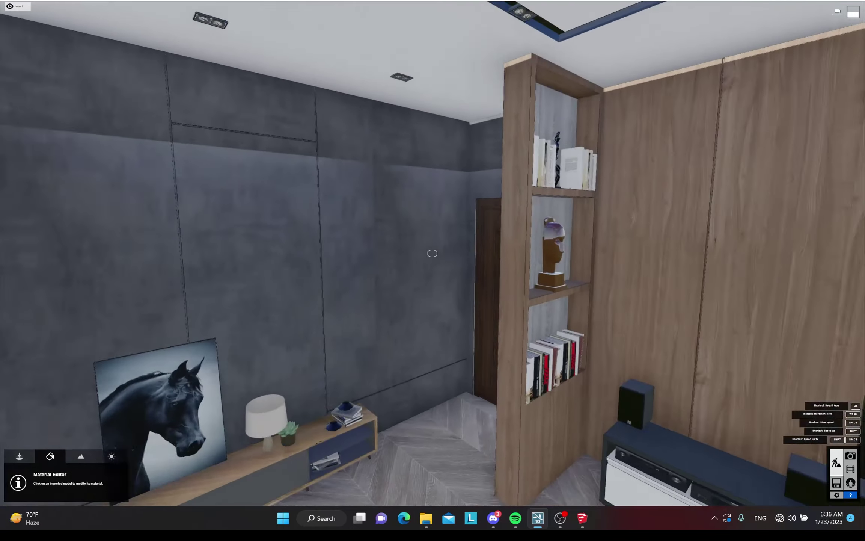
pyautogui.press('s')
pyautogui.moveTo(432, 253); pyautogui.dragTo(519, 321, button='right')
pyautogui.press('s')
pyautogui.press('s')
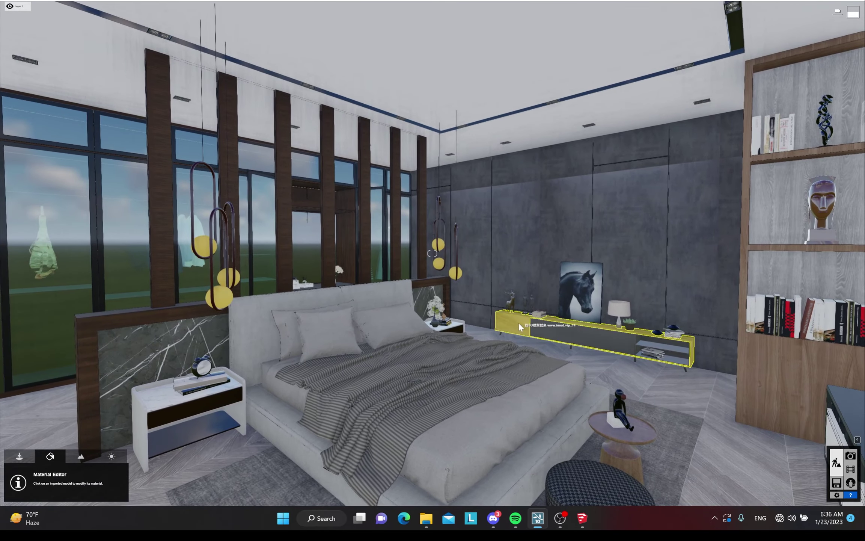